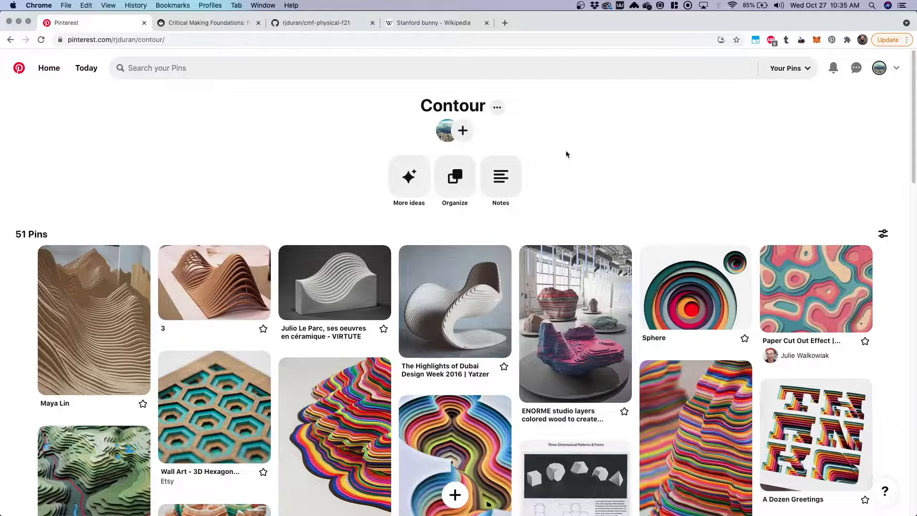
Browse the pins on the Contour board for examples of layered and sliced sculptures
{"action": "scroll", "coordinate": [581, 154], "scroll_direction": "down", "scroll_amount": 5}
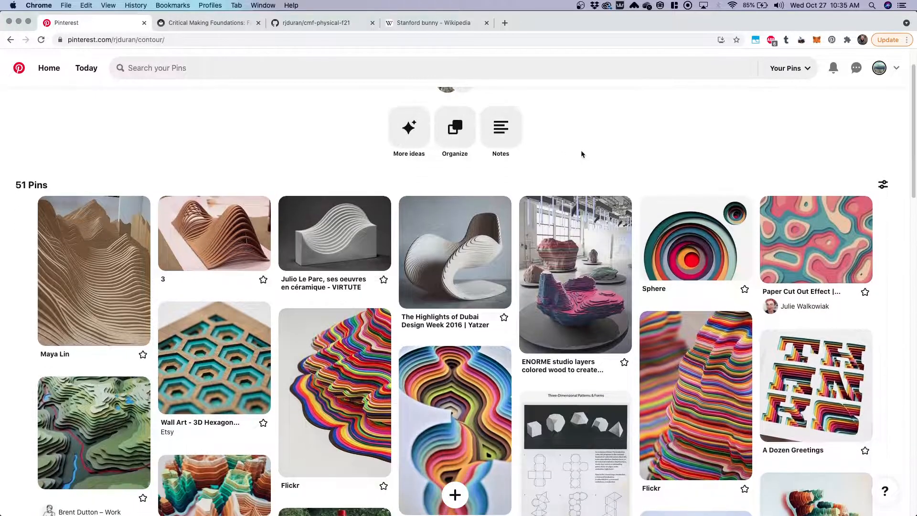
{"action": "scroll", "coordinate": [581, 153], "scroll_direction": "down", "scroll_amount": 4}
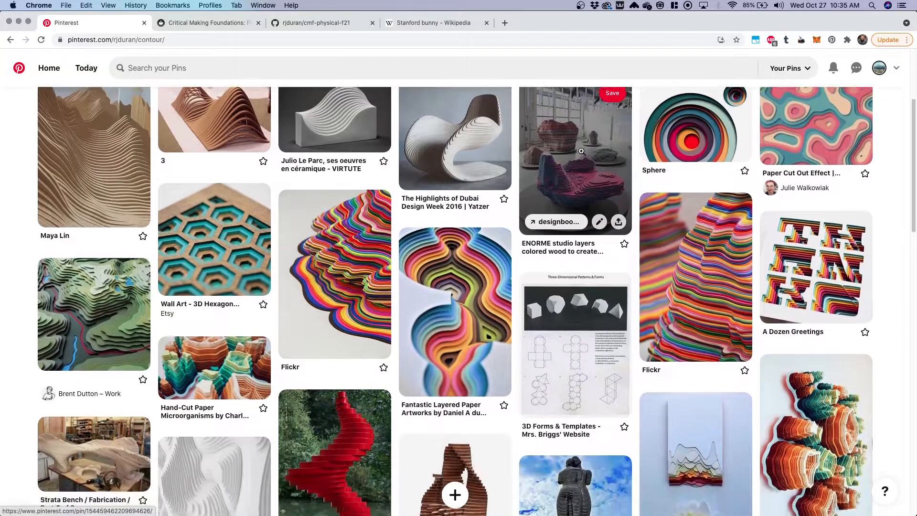
{"action": "scroll", "coordinate": [581, 151], "scroll_direction": "down", "scroll_amount": 5}
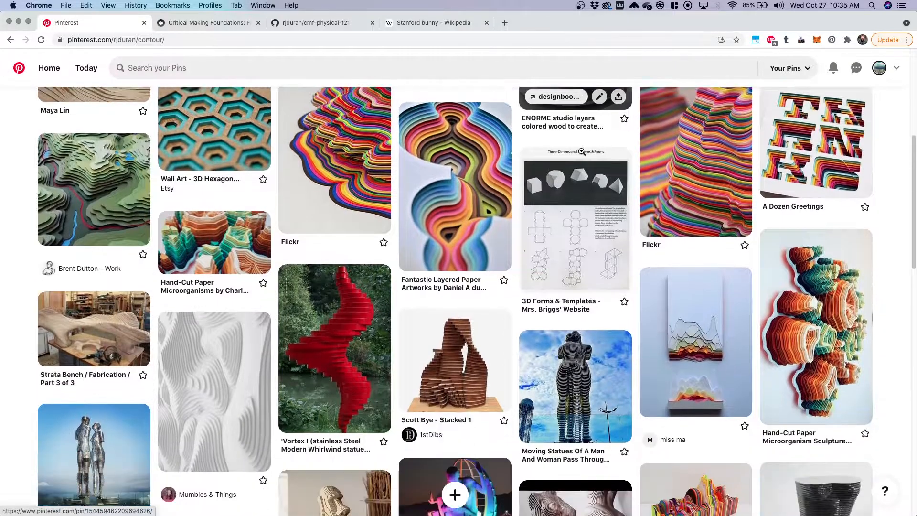
{"action": "scroll", "coordinate": [565, 153], "scroll_direction": "down", "scroll_amount": 3}
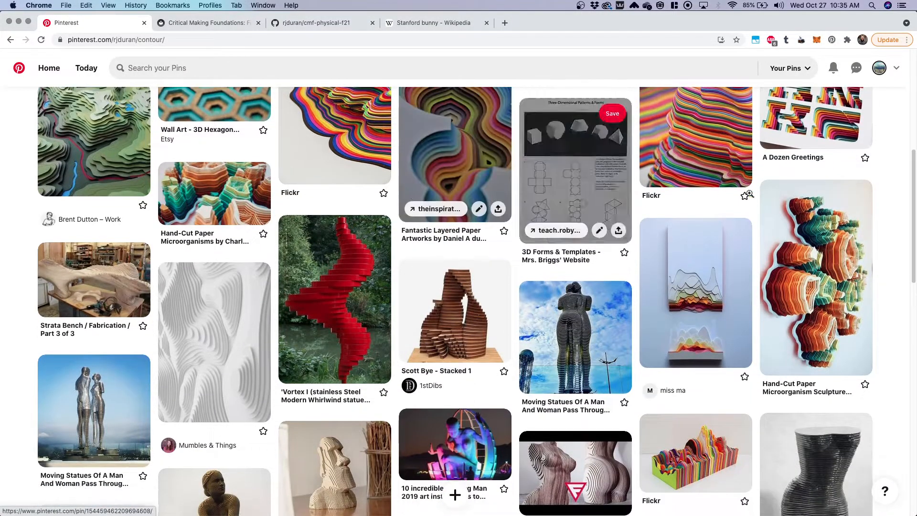
{"action": "scroll", "coordinate": [890, 208], "scroll_direction": "down", "scroll_amount": 2}
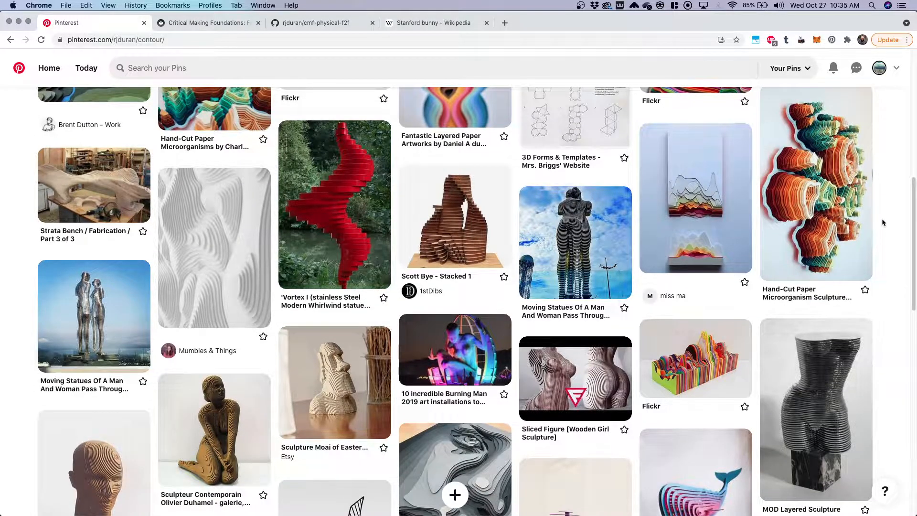
{"action": "scroll", "coordinate": [882, 222], "scroll_direction": "down", "scroll_amount": 5}
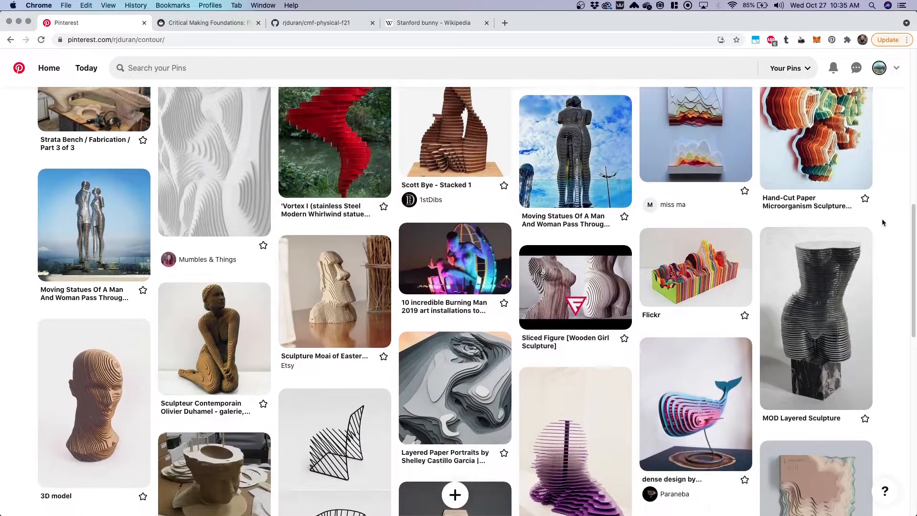
{"action": "scroll", "coordinate": [883, 222], "scroll_direction": "down", "scroll_amount": 14}
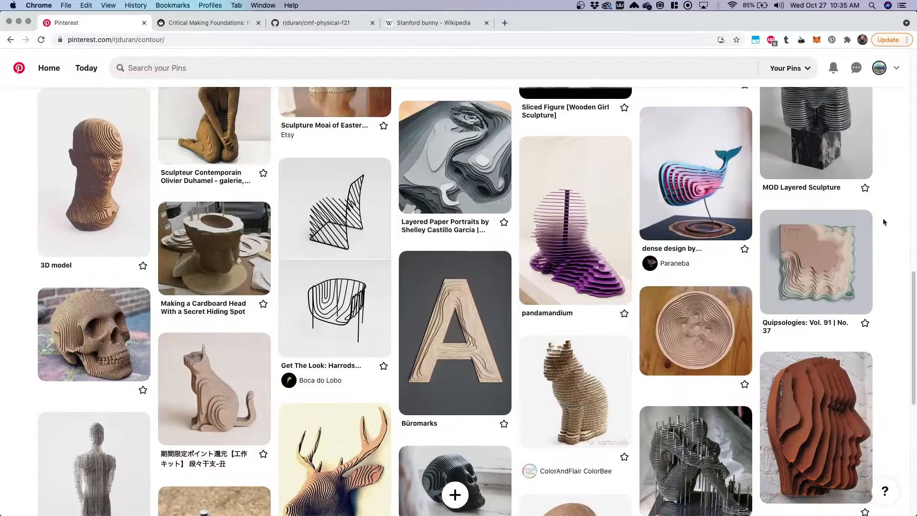
{"action": "scroll", "coordinate": [883, 220], "scroll_direction": "down", "scroll_amount": 4}
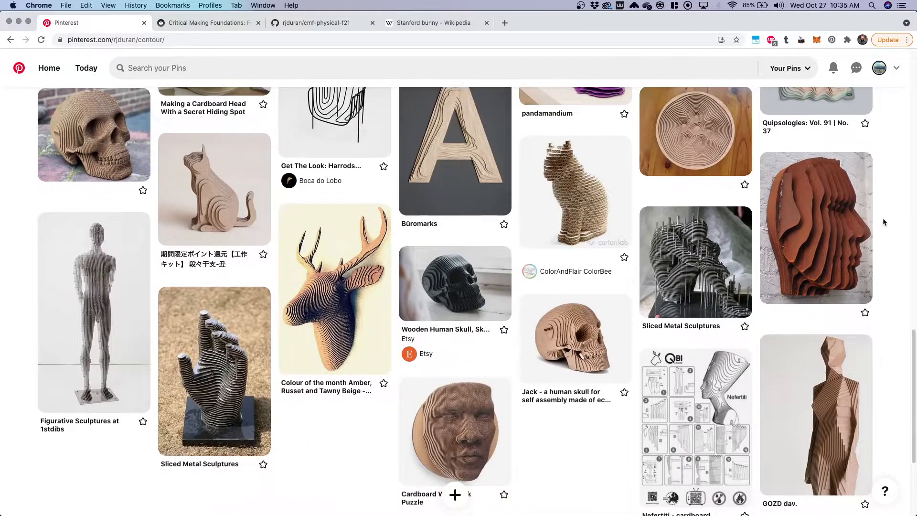
{"action": "scroll", "coordinate": [888, 222], "scroll_direction": "up", "scroll_amount": 5}
{"action": "scroll", "coordinate": [890, 224], "scroll_direction": "up", "scroll_amount": 16}
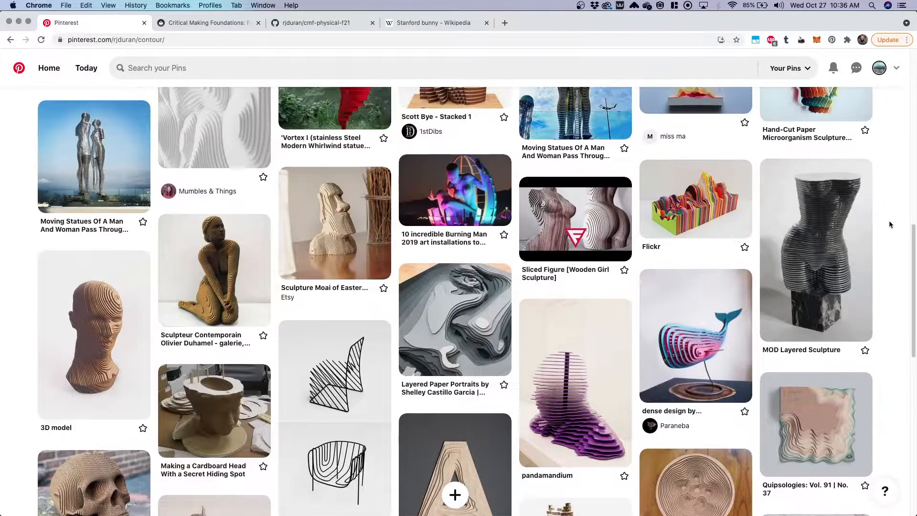
{"action": "scroll", "coordinate": [889, 223], "scroll_direction": "up", "scroll_amount": 17}
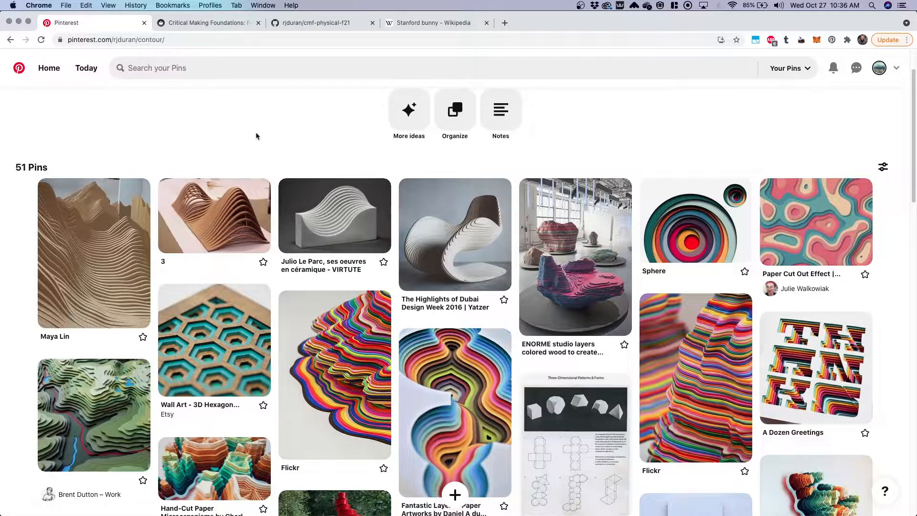
{"action": "scroll", "coordinate": [604, 141], "scroll_direction": "up", "scroll_amount": 2}
{"action": "scroll", "coordinate": [608, 143], "scroll_direction": "down", "scroll_amount": 2}
{"action": "scroll", "coordinate": [607, 120], "scroll_direction": "up", "scroll_amount": 1}
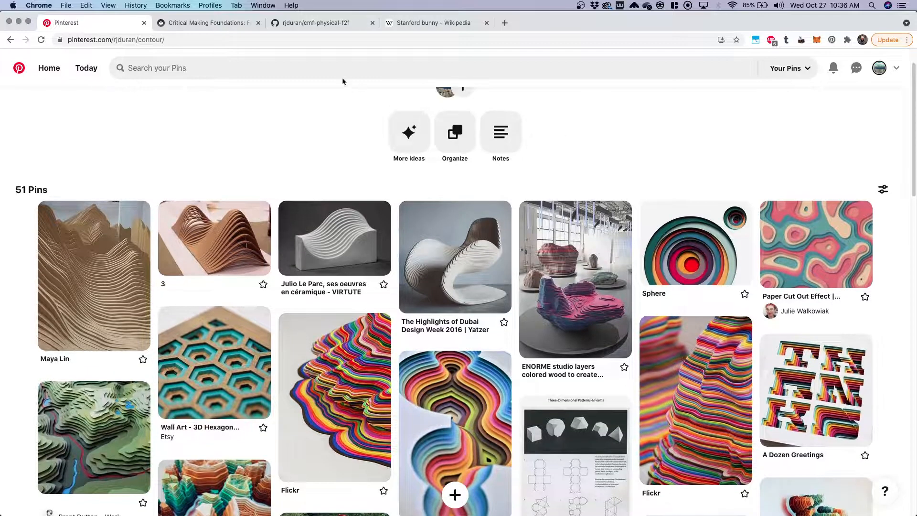
Switch to Rhino 7 and examine the Make2D bunny drawings in Stanford_Bunny_Contours.3dm, especially the one labelled "MyView"
{"action": "key", "text": "super+Tab"}
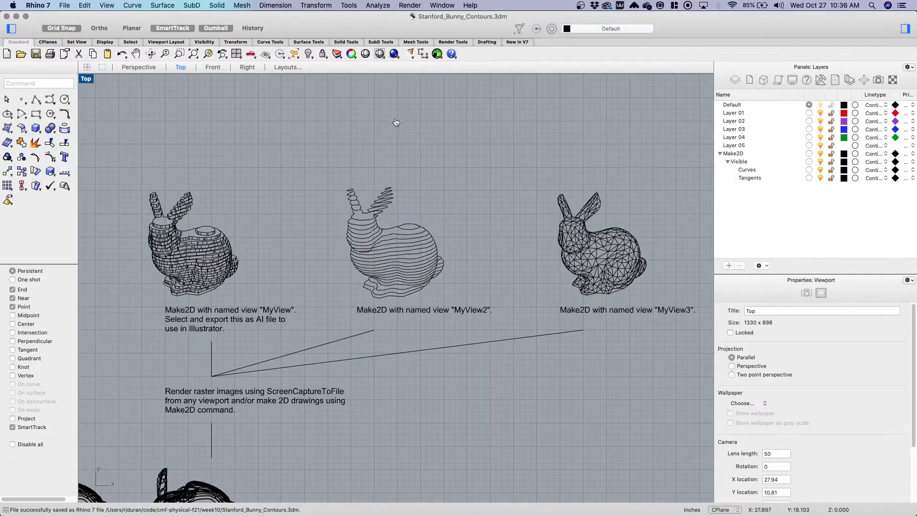
{"action": "right_click_drag", "start_coordinate": [448, 165], "coordinate": [458, 159]}
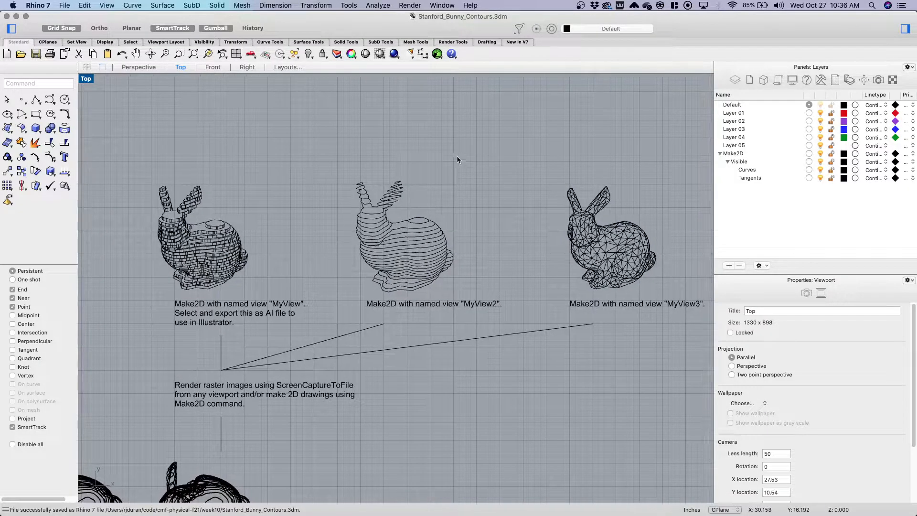
{"action": "right_click_drag", "start_coordinate": [305, 174], "coordinate": [298, 156]}
{"action": "right_click_drag", "start_coordinate": [184, 190], "coordinate": [286, 186]}
{"action": "scroll", "coordinate": [286, 186], "scroll_direction": "up", "scroll_amount": 8}
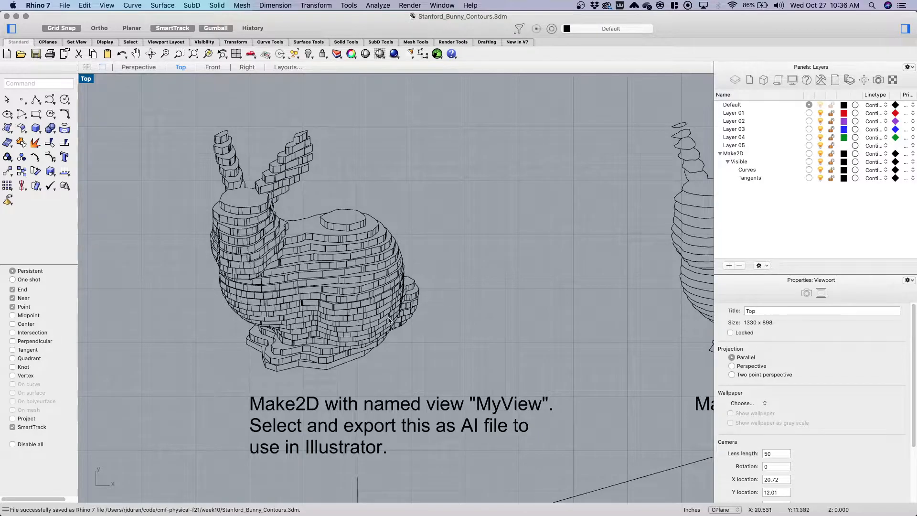
{"action": "right_click_drag", "start_coordinate": [489, 202], "coordinate": [427, 202]}
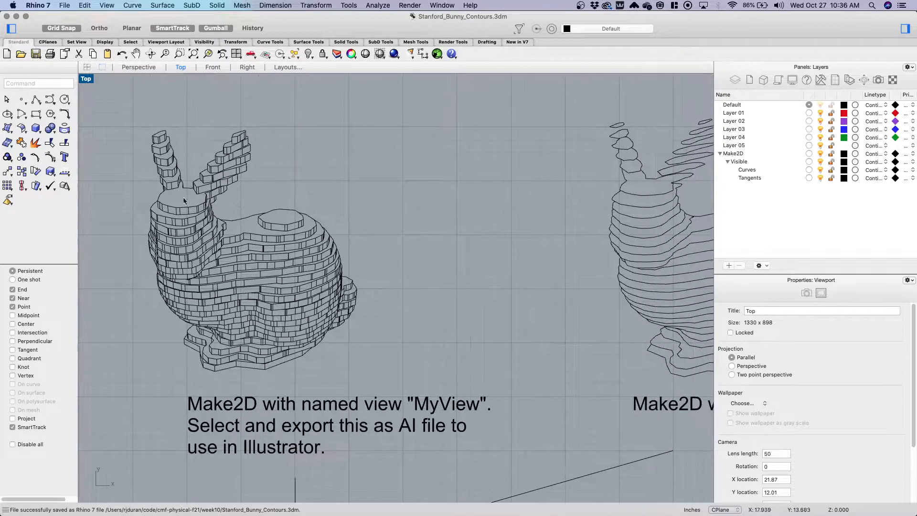
{"action": "scroll", "coordinate": [411, 255], "scroll_direction": "down", "scroll_amount": 3}
{"action": "scroll", "coordinate": [392, 256], "scroll_direction": "down", "scroll_amount": 4}
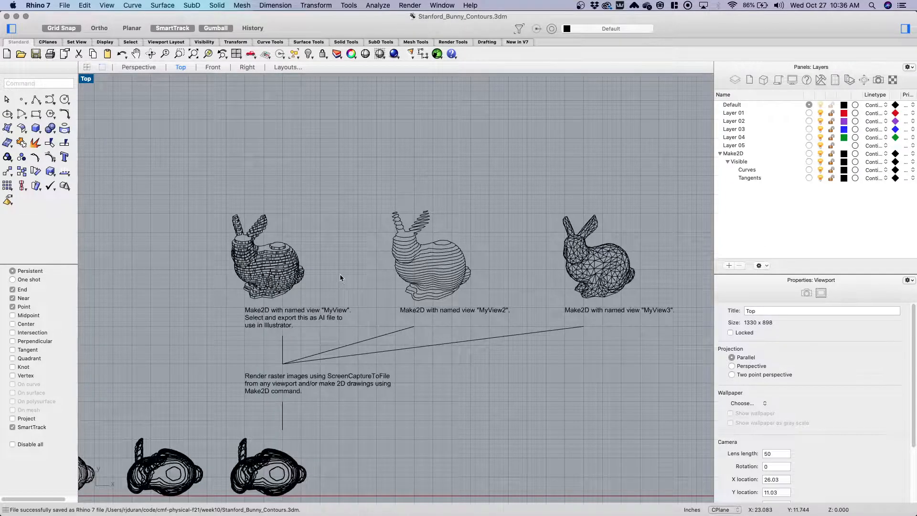
Switch to Chrome and view the Stanford bunny article on Wikipedia
{"action": "key", "text": "super+Tab"}
{"action": "left_click", "coordinate": [428, 23]}
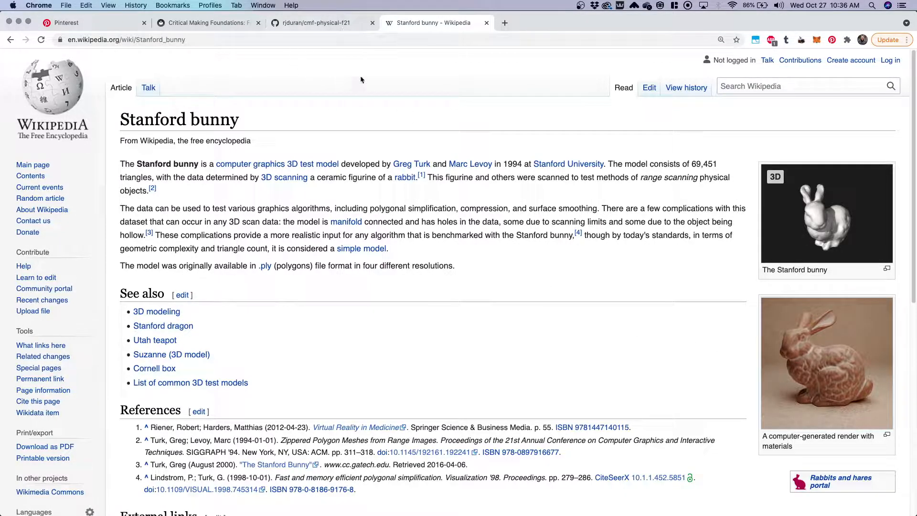
Return to Rhino 7 and review the Make2D drawings, their notes and the row of contoured bunnies in the Top view
{"action": "key", "text": "super+Tab"}
{"action": "right_click_drag", "start_coordinate": [283, 248], "coordinate": [343, 208]}
{"action": "scroll", "coordinate": [343, 208], "scroll_direction": "up", "scroll_amount": 2}
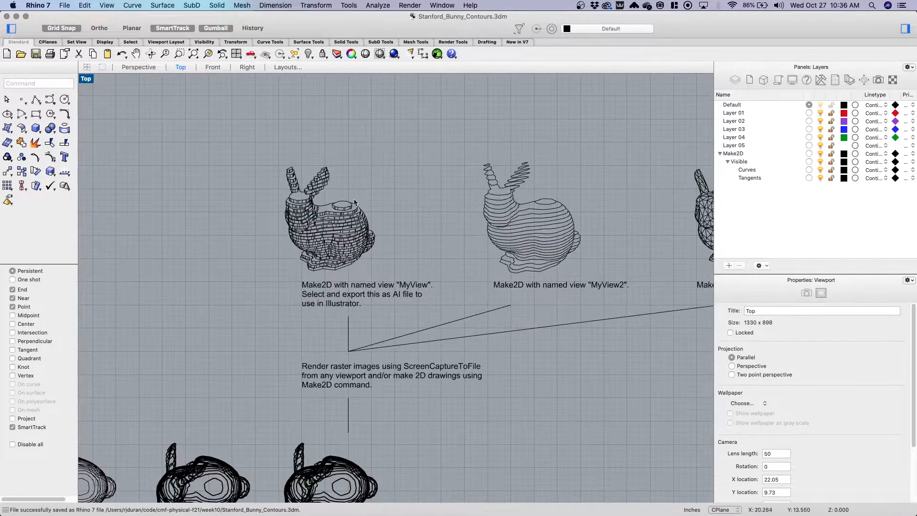
{"action": "scroll", "coordinate": [477, 153], "scroll_direction": "right", "scroll_amount": 5}
{"action": "scroll", "coordinate": [306, 164], "scroll_direction": "left", "scroll_amount": 10}
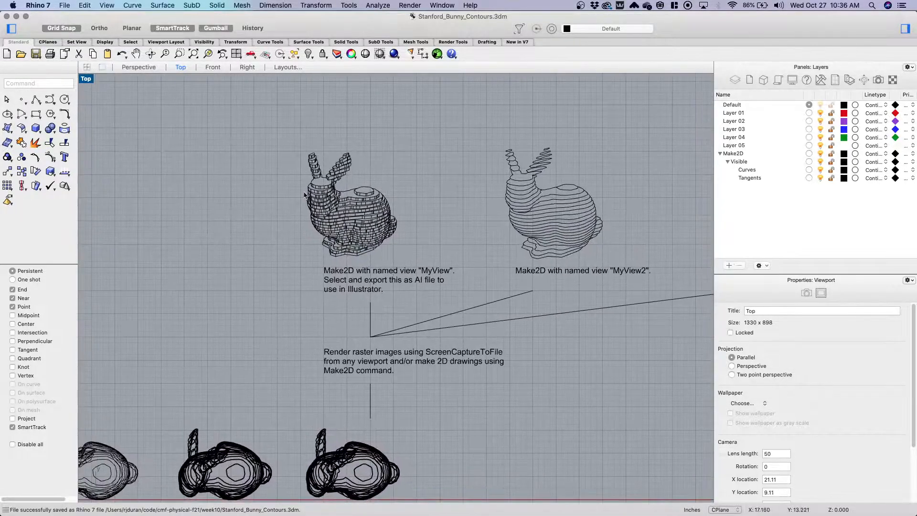
{"action": "scroll", "coordinate": [305, 165], "scroll_direction": "down", "scroll_amount": 3}
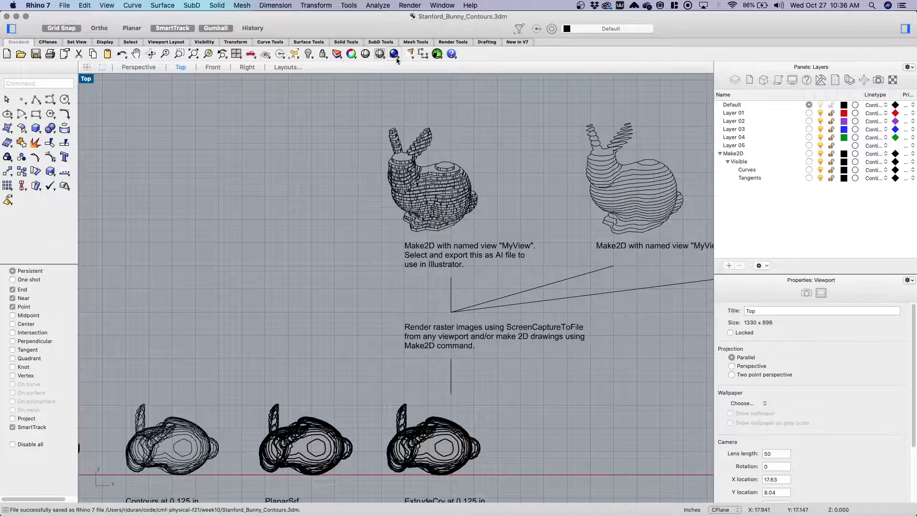
{"action": "left_click", "coordinate": [447, 5]}
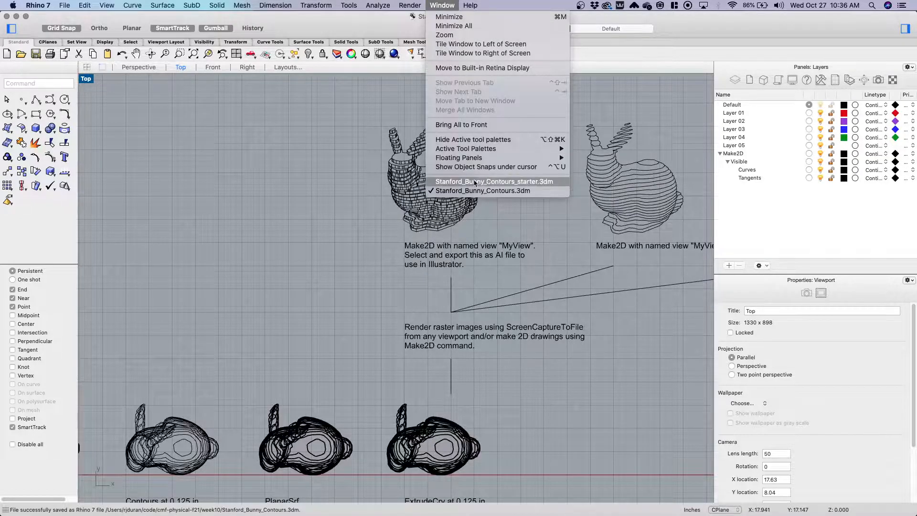
{"action": "left_click", "coordinate": [361, 196]}
{"action": "right_click_drag", "start_coordinate": [326, 198], "coordinate": [216, 220]}
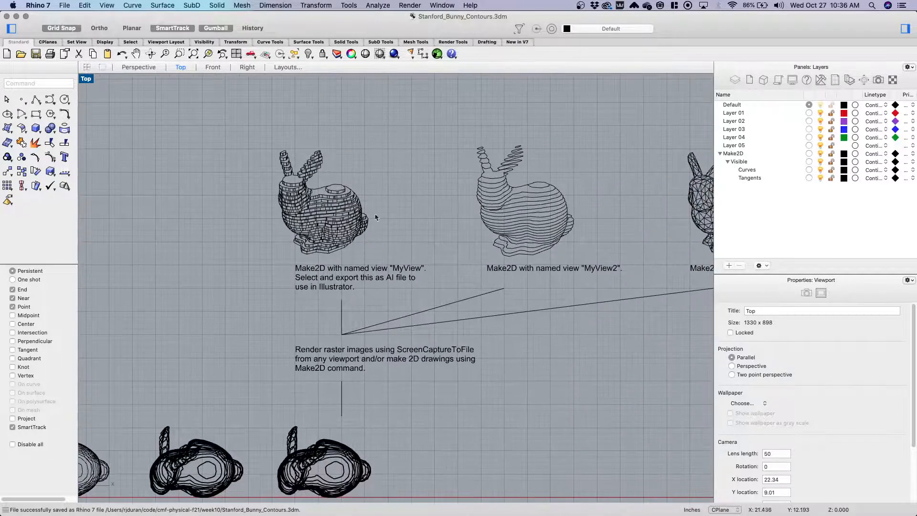
{"action": "right_click_drag", "start_coordinate": [389, 212], "coordinate": [422, 192]}
{"action": "right_click_drag", "start_coordinate": [216, 304], "coordinate": [362, 254]}
{"action": "scroll", "coordinate": [370, 228], "scroll_direction": "down", "scroll_amount": 2}
{"action": "right_click_drag", "start_coordinate": [444, 304], "coordinate": [274, 349]}
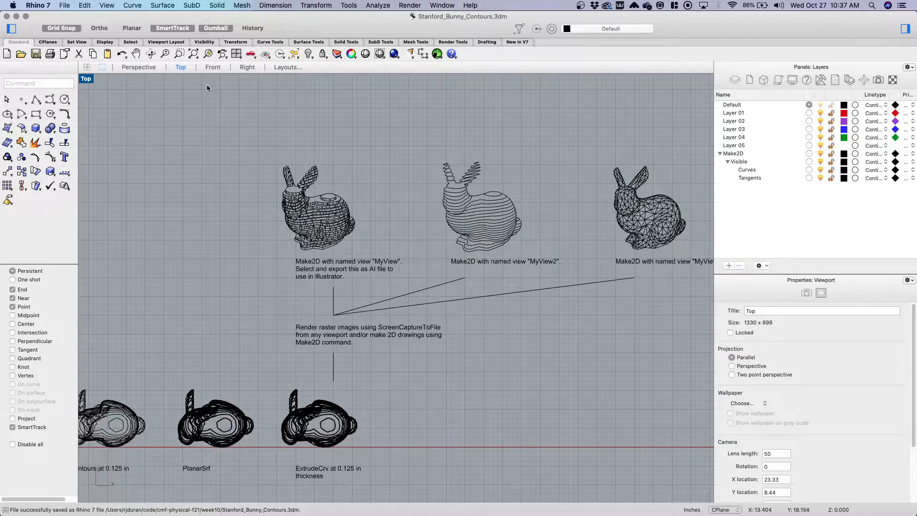
Switch to the Perspective view and bring up the bunny labelled "ExtrudeCrv at 0.125 in thickness"
{"action": "left_click", "coordinate": [139, 67]}
{"action": "left_click", "coordinate": [522, 235]}
{"action": "left_click", "coordinate": [576, 220]}
{"action": "scroll", "coordinate": [542, 223], "scroll_direction": "up", "scroll_amount": 8}
{"action": "scroll", "coordinate": [457, 187], "scroll_direction": "up", "scroll_amount": 5}
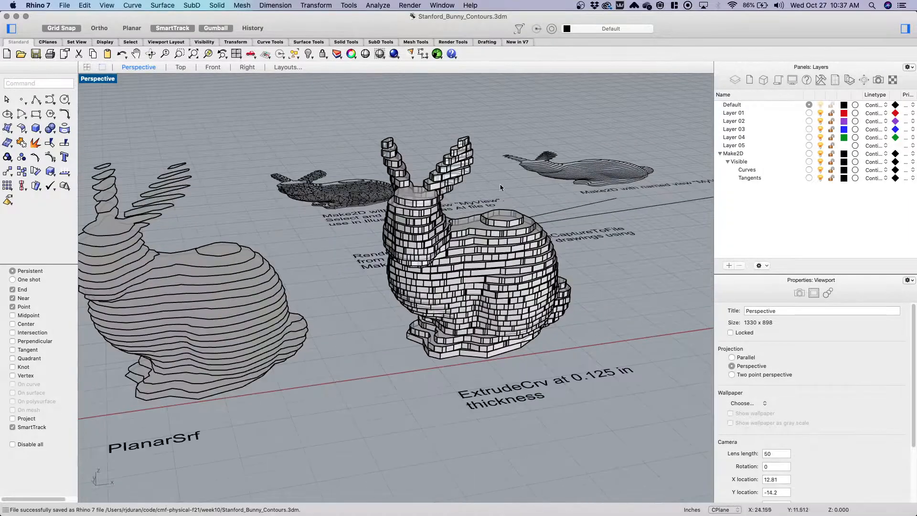
Select the lower layers of the extruded bunny, clear the selection, and inspect the stacked layers up close
{"action": "left_click_drag", "start_coordinate": [501, 311], "coordinate": [448, 257]}
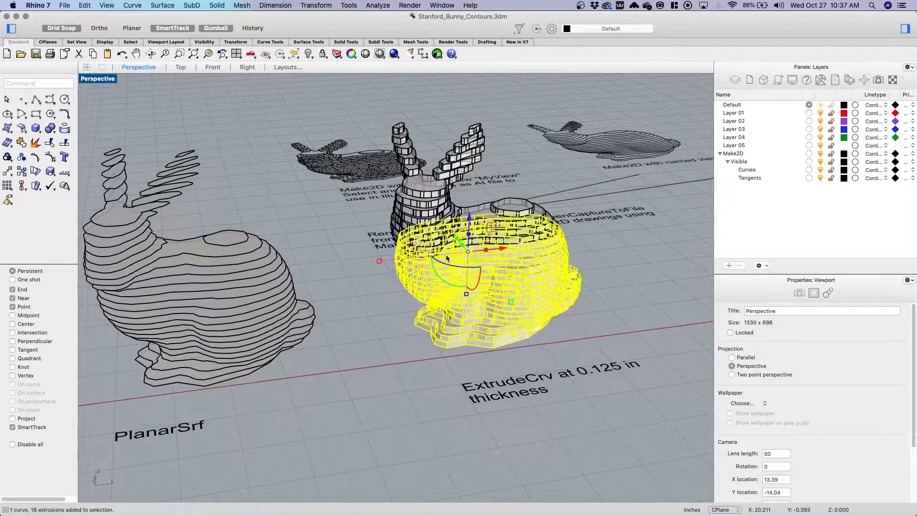
{"action": "left_click", "coordinate": [595, 268]}
{"action": "scroll", "coordinate": [556, 194], "scroll_direction": "up", "scroll_amount": 3}
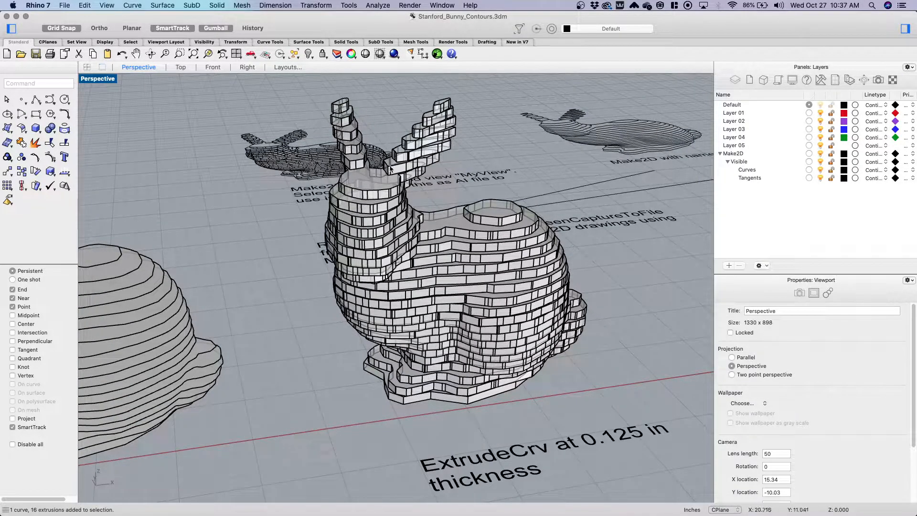
{"action": "right_click_drag", "start_coordinate": [602, 271], "coordinate": [600, 270]}
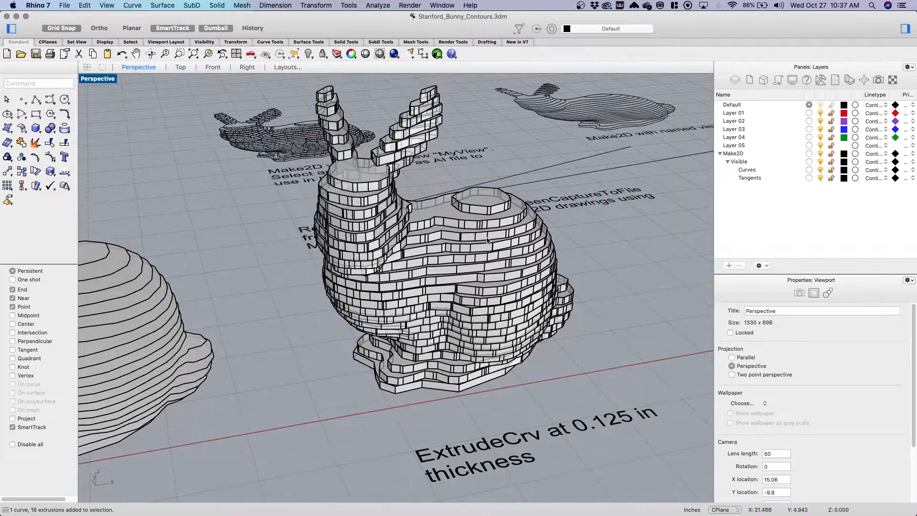
{"action": "scroll", "coordinate": [450, 256], "scroll_direction": "down", "scroll_amount": 3}
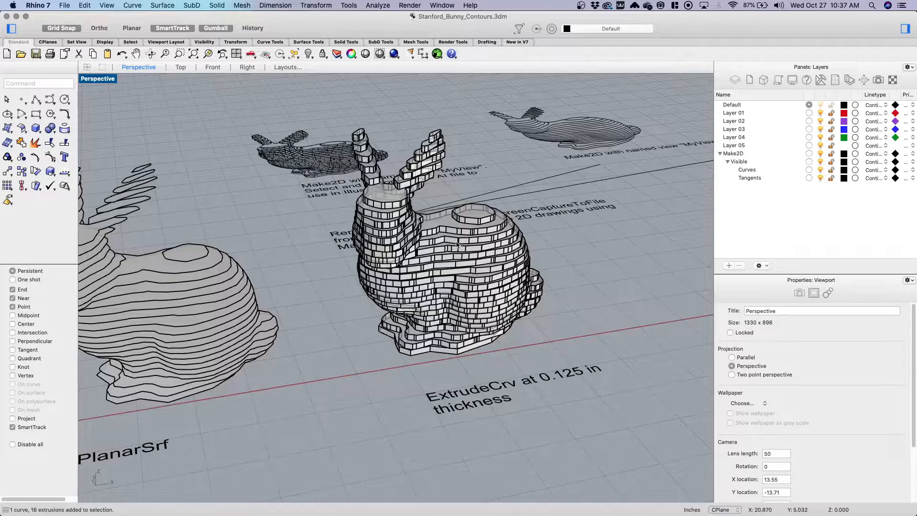
{"action": "scroll", "coordinate": [456, 244], "scroll_direction": "up", "scroll_amount": 3}
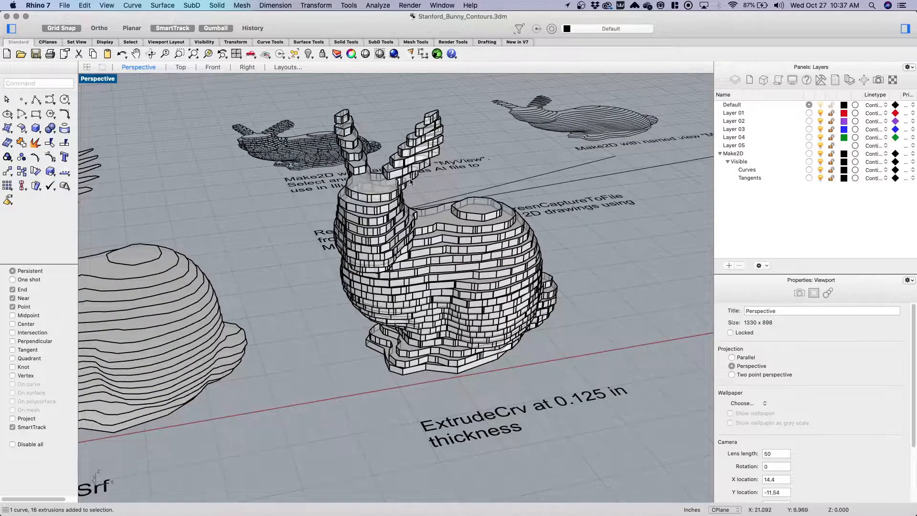
{"action": "scroll", "coordinate": [467, 240], "scroll_direction": "down", "scroll_amount": 3}
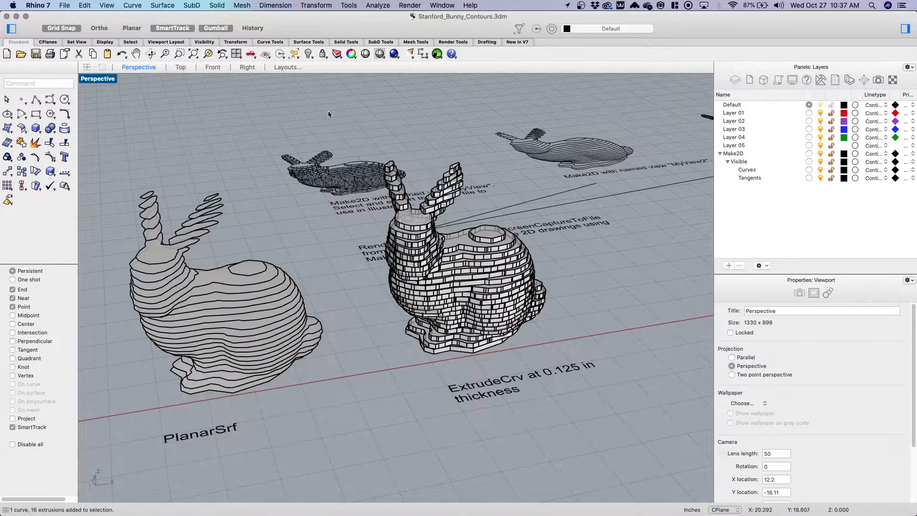
Set the Perspective viewport's display mode to Shaded
{"action": "left_click", "coordinate": [113, 81]}
{"action": "left_click", "coordinate": [113, 81]}
{"action": "left_click", "coordinate": [113, 81]}
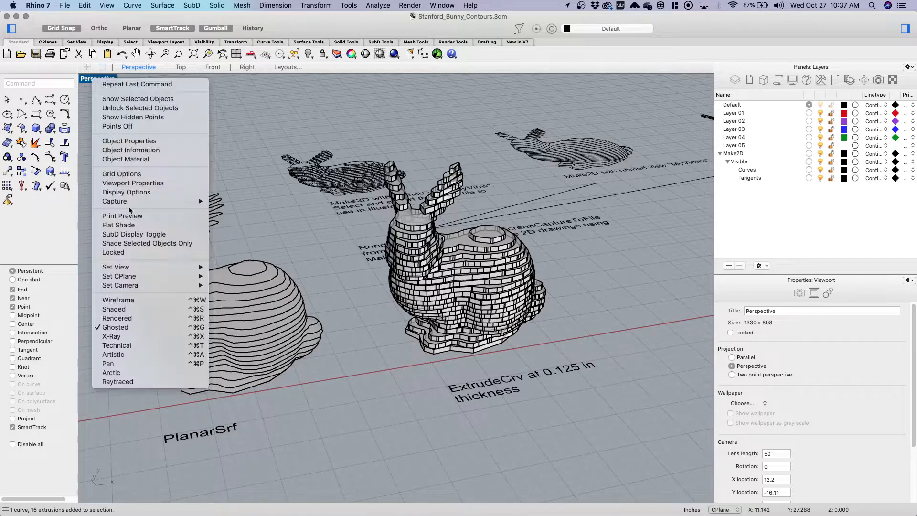
{"action": "left_click", "coordinate": [124, 313]}
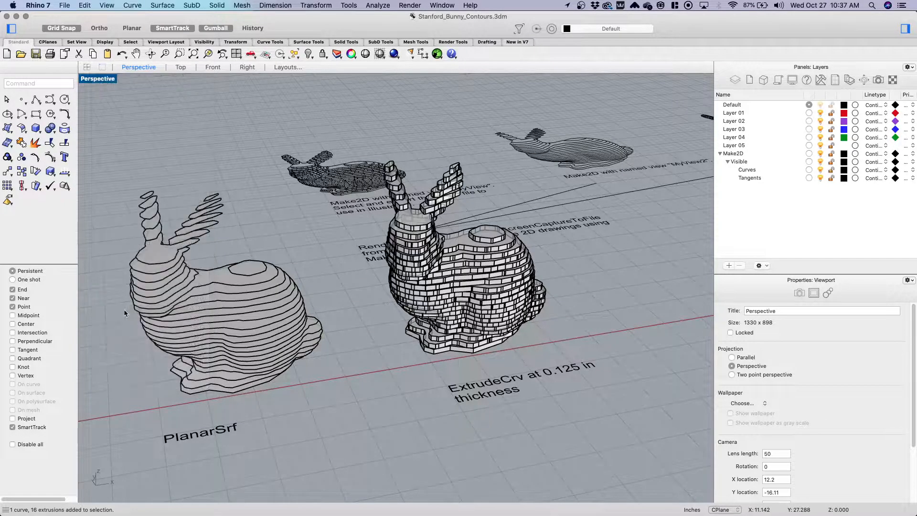
Set the Perspective viewport's display mode to Rendered and inspect the extruded bunny
{"action": "left_click", "coordinate": [100, 79]}
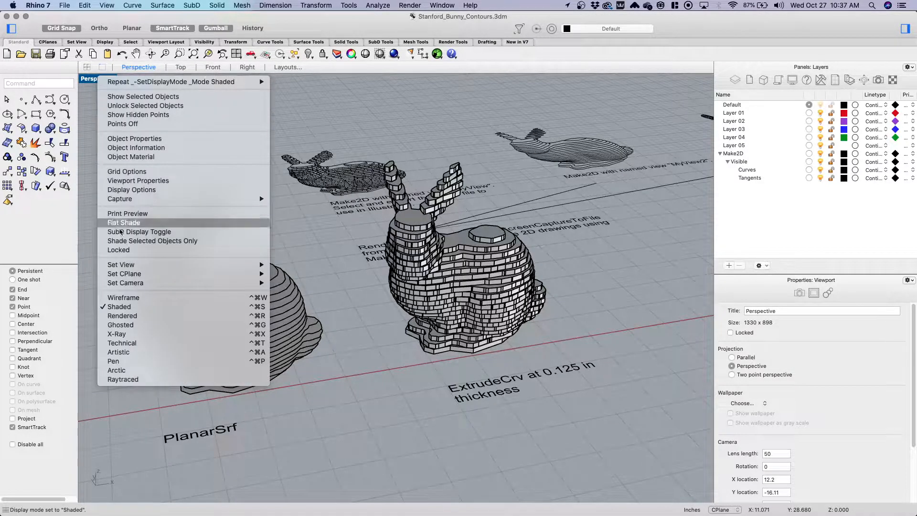
{"action": "left_click", "coordinate": [122, 316]}
{"action": "key", "text": "ctrl+alt+r"}
{"action": "scroll", "coordinate": [595, 263], "scroll_direction": "up", "scroll_amount": 3}
{"action": "mouse_move", "coordinate": [547, 278]}
{"action": "right_mouse_down"}
{"action": "mouse_move", "coordinate": [548, 262]}
{"action": "mouse_move", "coordinate": [548, 274]}
{"action": "right_mouse_up"}
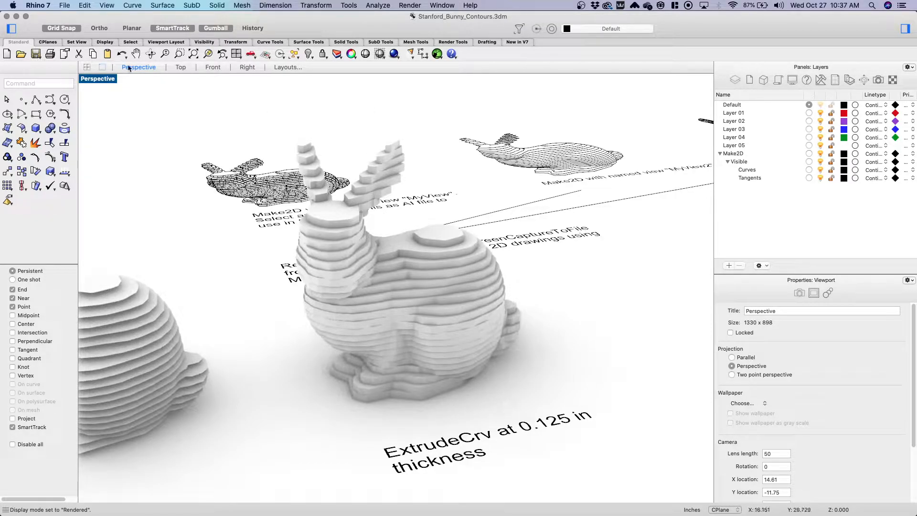
Set the Perspective viewport's display mode to Shaded and switch to the open document Stanford_Bunny_Contours_starter.3dm
{"action": "left_click", "coordinate": [100, 79]}
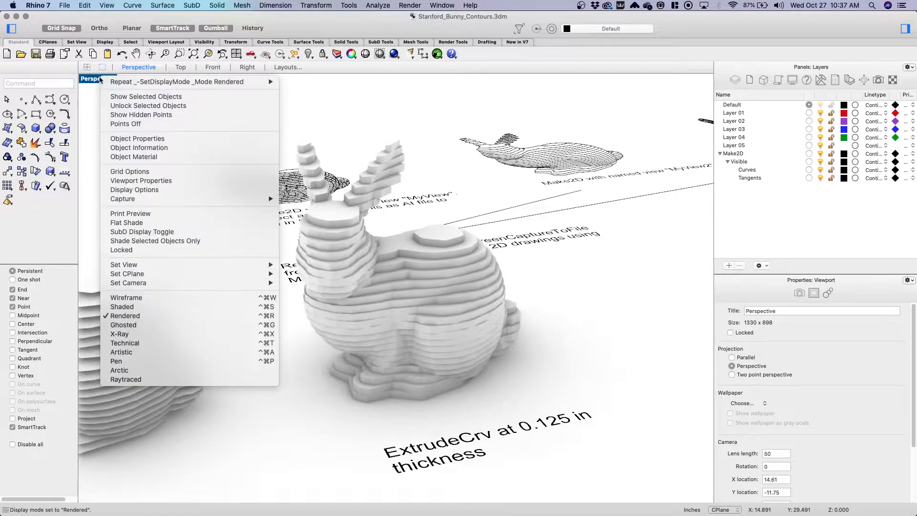
{"action": "left_click", "coordinate": [123, 307]}
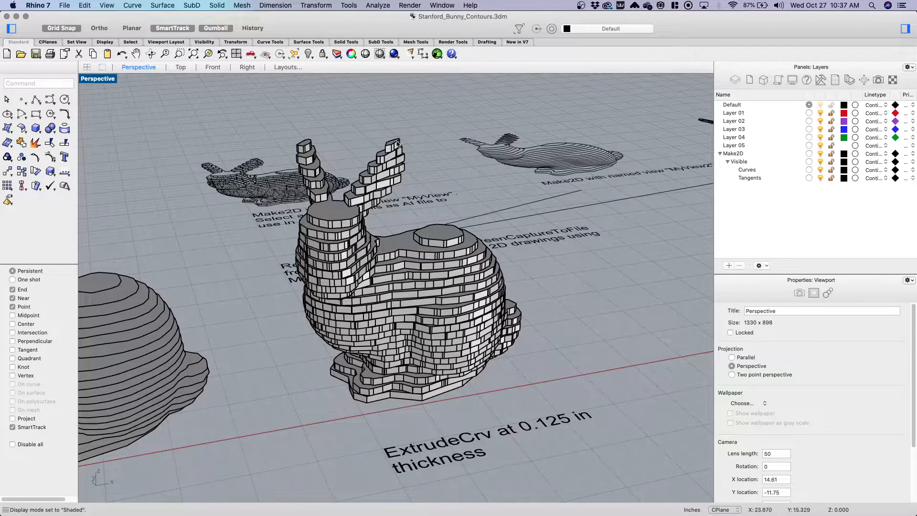
{"action": "left_click", "coordinate": [444, 6]}
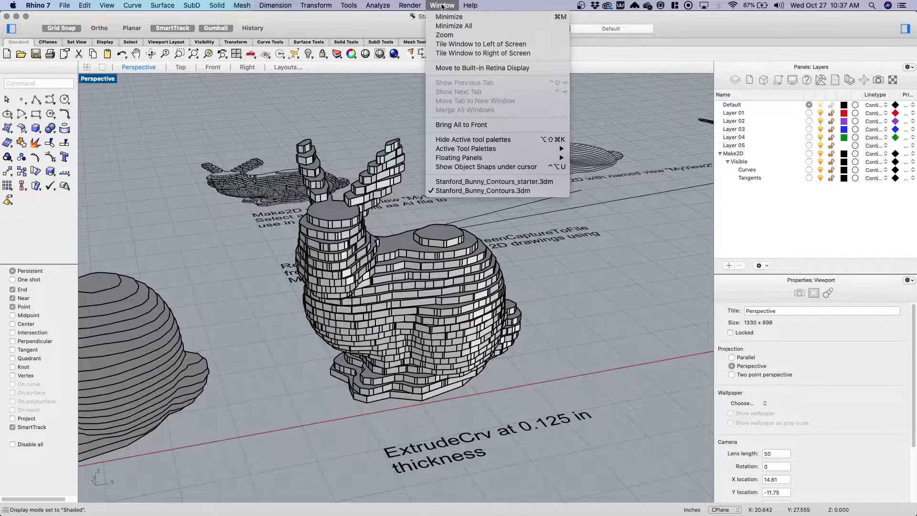
{"action": "left_click", "coordinate": [458, 186]}
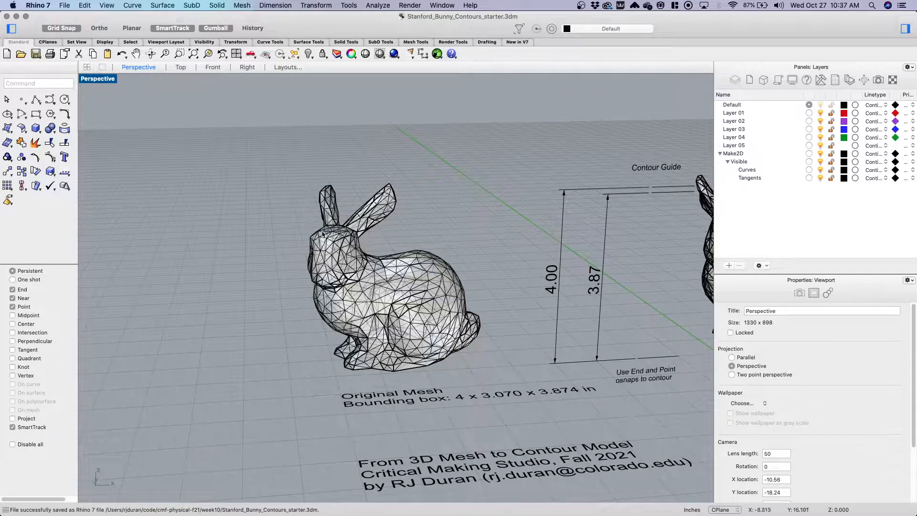
Select the bunny labelled "Original Mesh", zoom the Perspective view to it, and clear the selection
{"action": "left_click", "coordinate": [382, 279]}
{"action": "left_click", "coordinate": [461, 231]}
{"action": "left_click", "coordinate": [404, 306]}
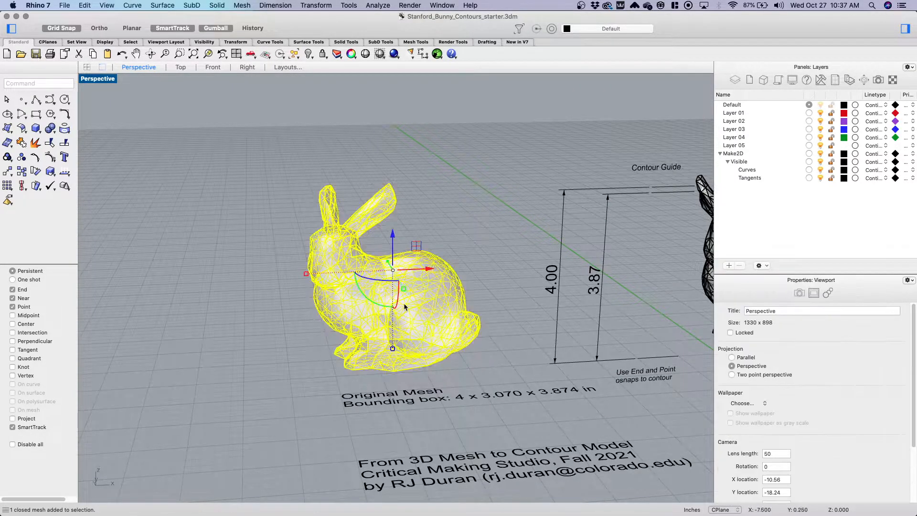
{"action": "type", "text": "zs"}
{"action": "key", "text": "Return"}
{"action": "left_click", "coordinate": [455, 220]}
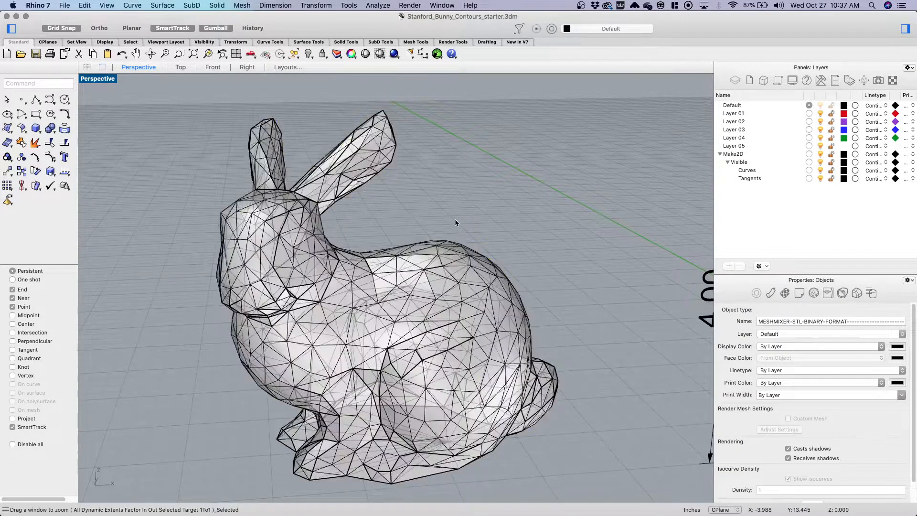
{"action": "scroll", "coordinate": [396, 267], "scroll_direction": "down", "scroll_amount": 2}
{"action": "right_click_drag", "start_coordinate": [395, 267], "coordinate": [382, 294]}
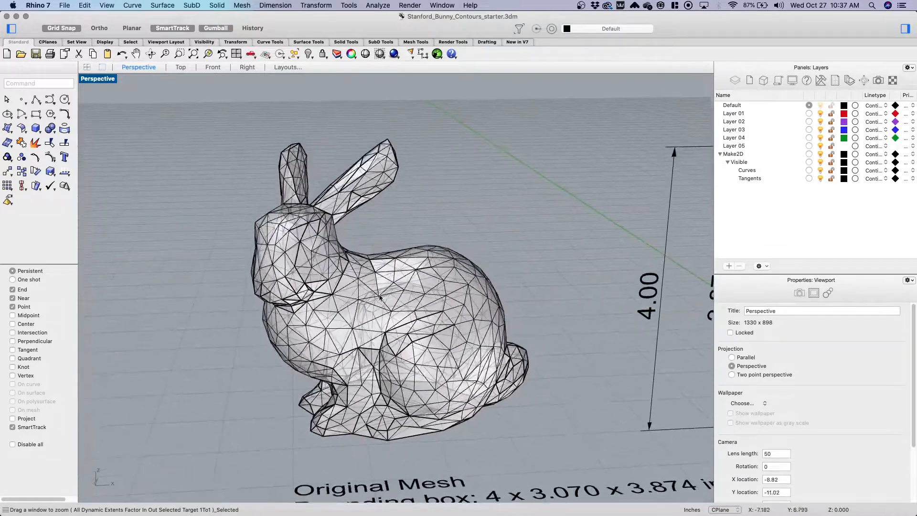
Check the original bunny's object type in its properties, deselect it, and examine its mesh from several angles
{"action": "left_click", "coordinate": [382, 295]}
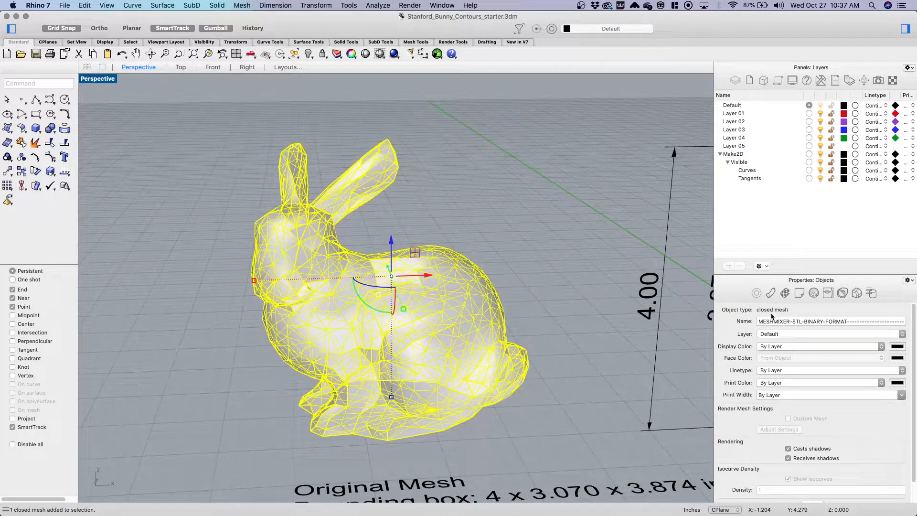
{"action": "left_click", "coordinate": [494, 227]}
{"action": "right_click_drag", "start_coordinate": [493, 227], "coordinate": [507, 232]}
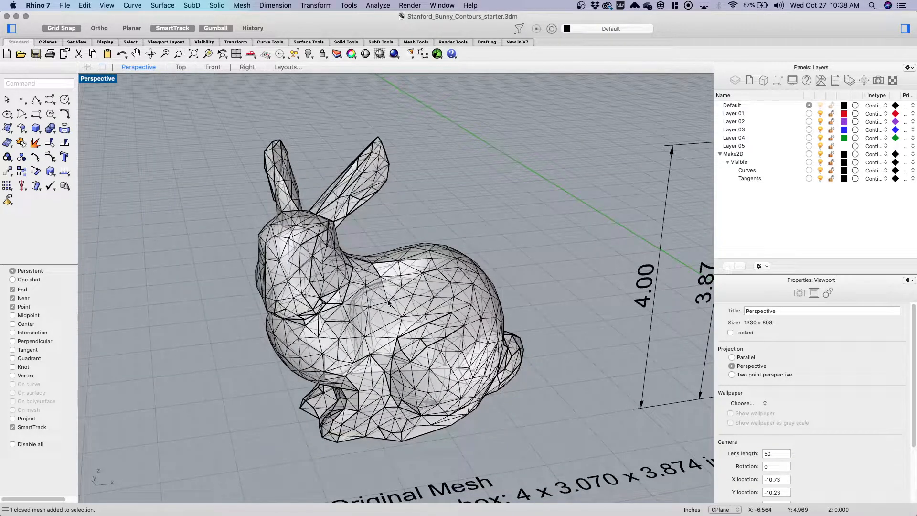
{"action": "right_click_drag", "start_coordinate": [496, 218], "coordinate": [415, 239]}
{"action": "scroll", "coordinate": [415, 238], "scroll_direction": "down", "scroll_amount": 5}
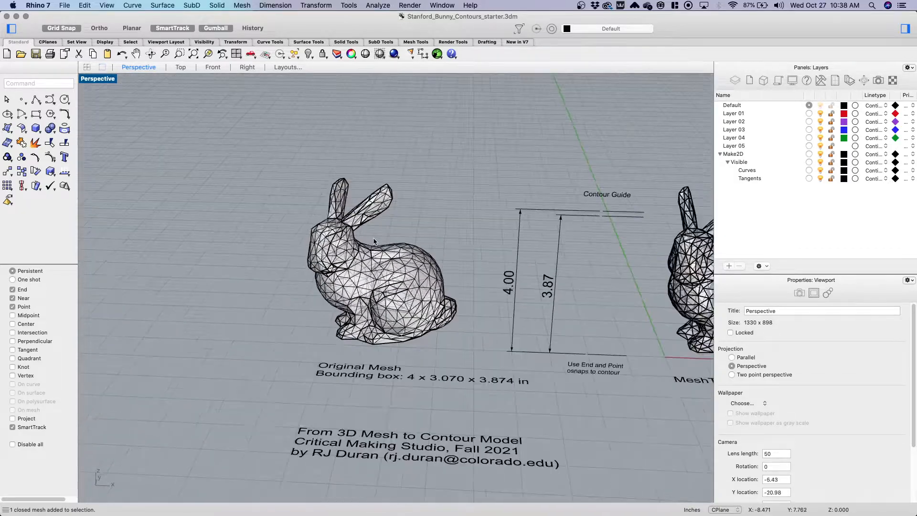
{"action": "scroll", "coordinate": [387, 266], "scroll_direction": "up", "scroll_amount": 3}
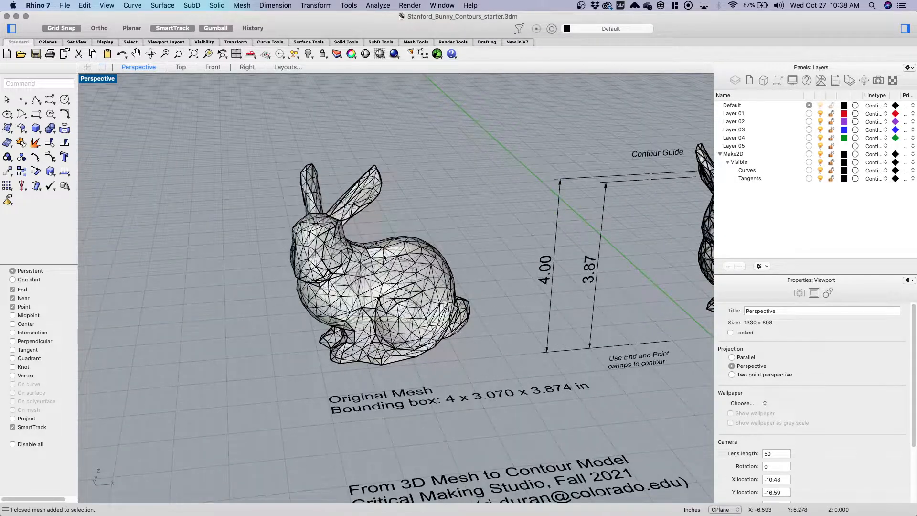
Create a cumulative world-aligned BoundingBox around the original bunny mesh with Solids output, and clear the selection
{"action": "left_click", "coordinate": [384, 257]}
{"action": "type", "text": "bound"}
{"action": "key", "text": "Return"}
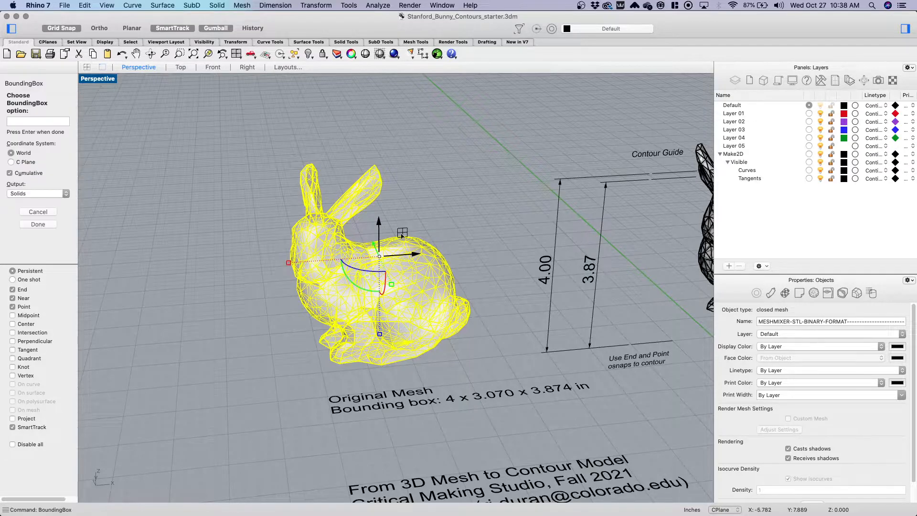
{"action": "key", "text": "Return"}
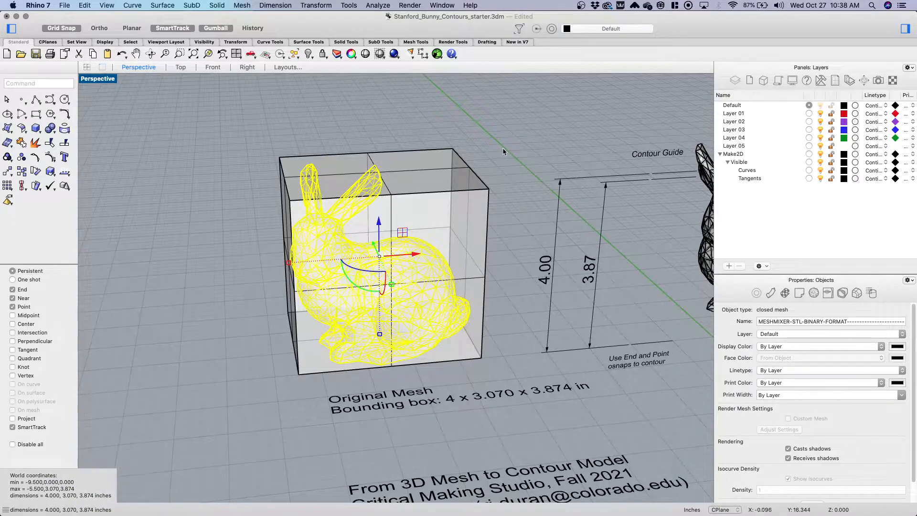
{"action": "left_click", "coordinate": [503, 147]}
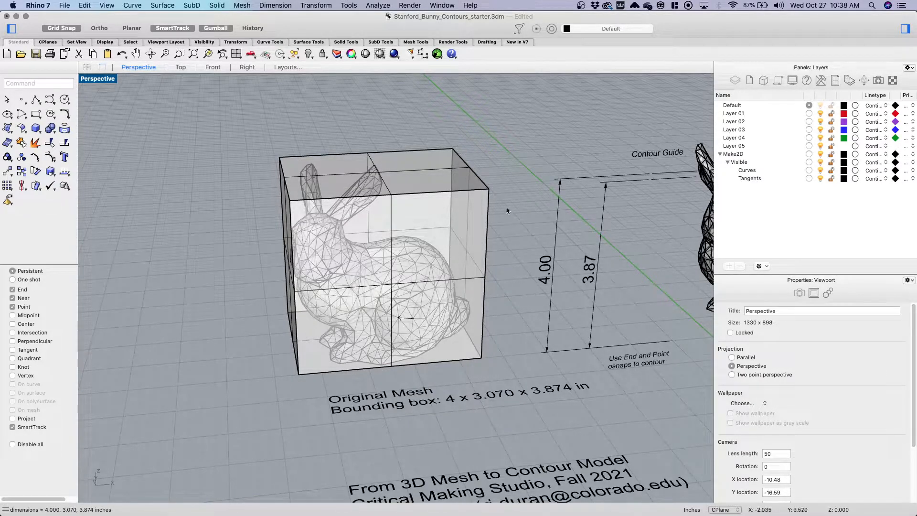
Inspect the bounding box solid around the original bunny mesh and delete it
{"action": "left_click", "coordinate": [470, 215]}
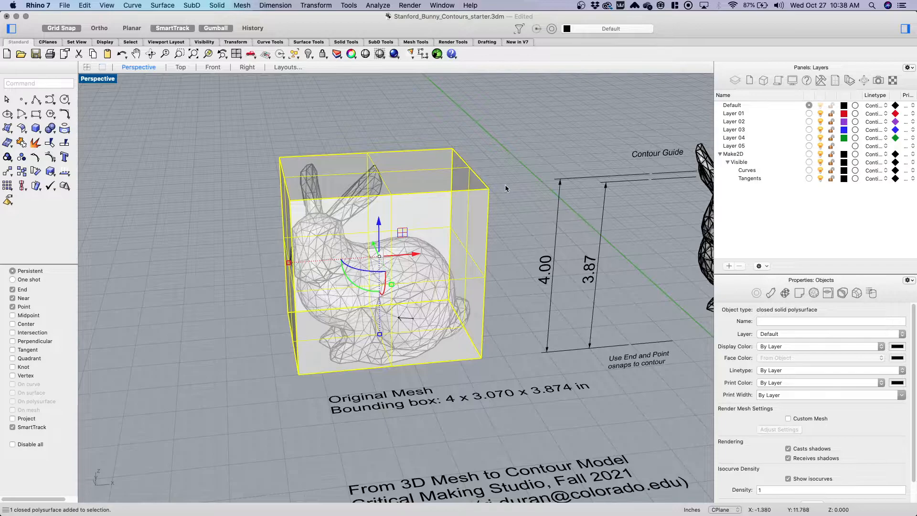
{"action": "left_click", "coordinate": [505, 183]}
{"action": "left_click", "coordinate": [422, 196]}
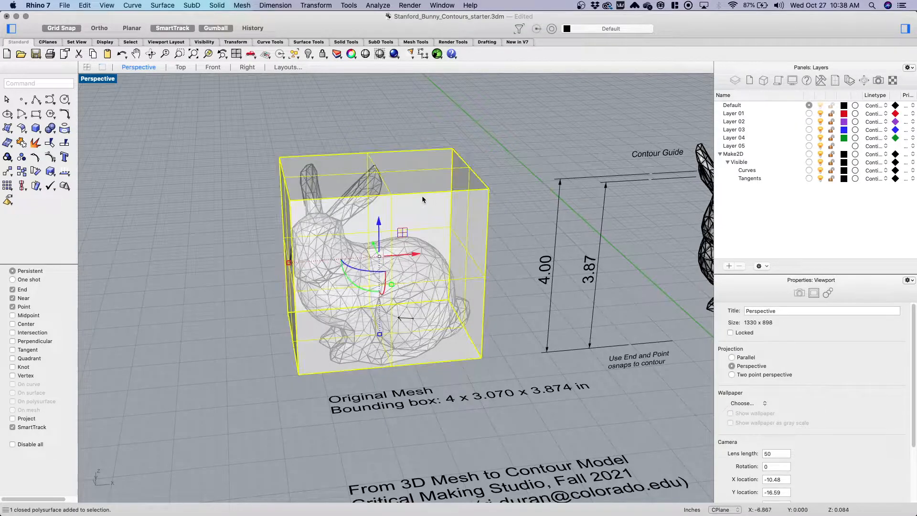
{"action": "left_click", "coordinate": [508, 176]}
{"action": "right_click_drag", "start_coordinate": [451, 246], "coordinate": [396, 268]}
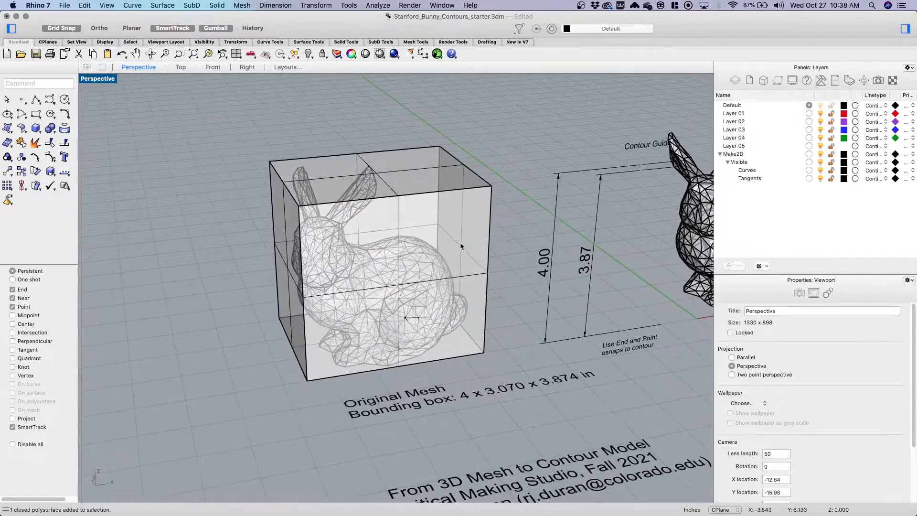
{"action": "left_click", "coordinate": [422, 173]}
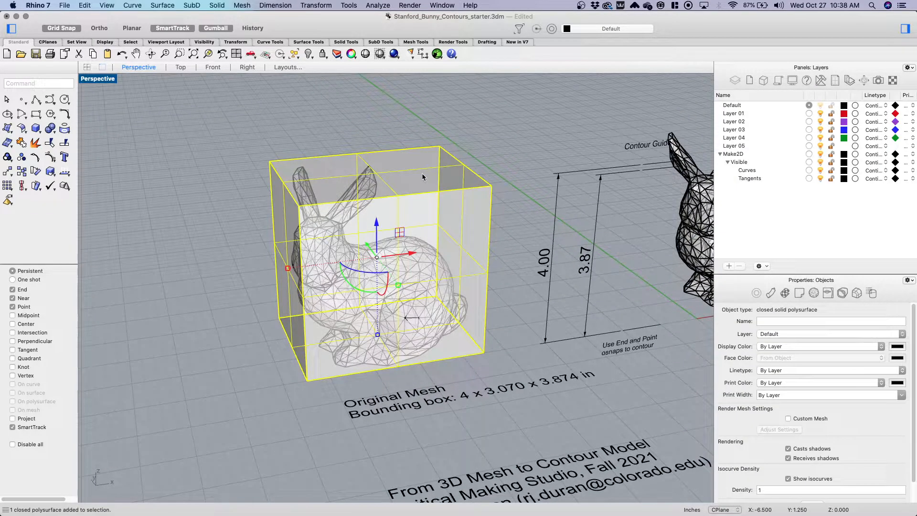
{"action": "key", "text": "Delete"}
Import bunny_92dec.stl from the 3D Models folder with a 22.5-degree weld angle, split disjoint meshes and millimetre model units
{"action": "type", "text": "import"}
{"action": "key", "text": "Return"}
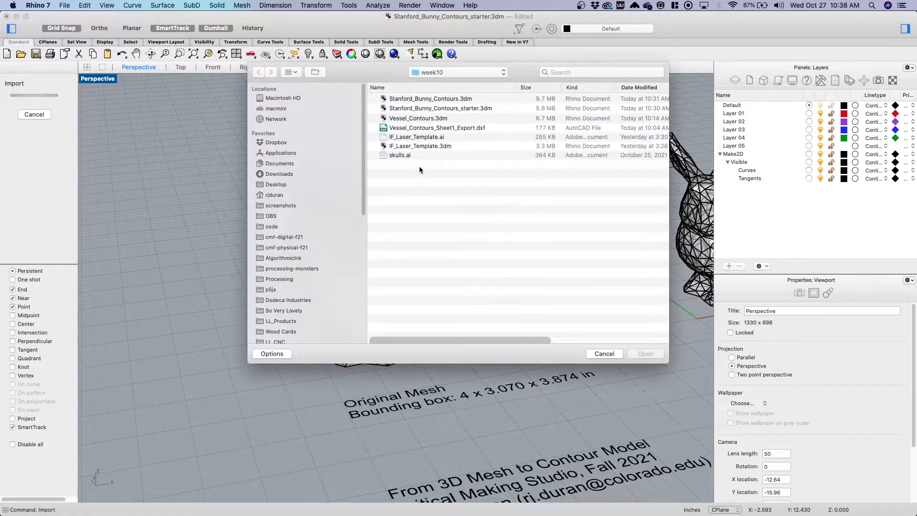
{"action": "scroll", "coordinate": [298, 256], "scroll_direction": "down", "scroll_amount": 10}
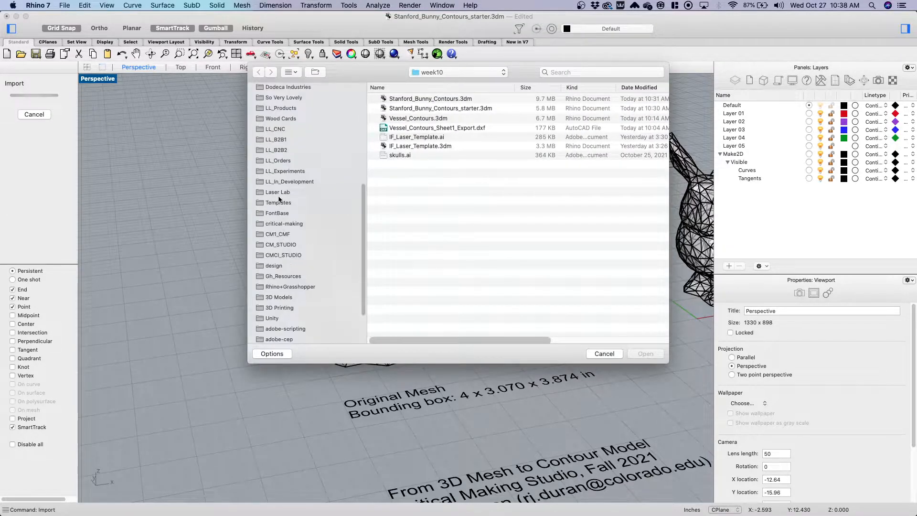
{"action": "left_click", "coordinate": [286, 242]}
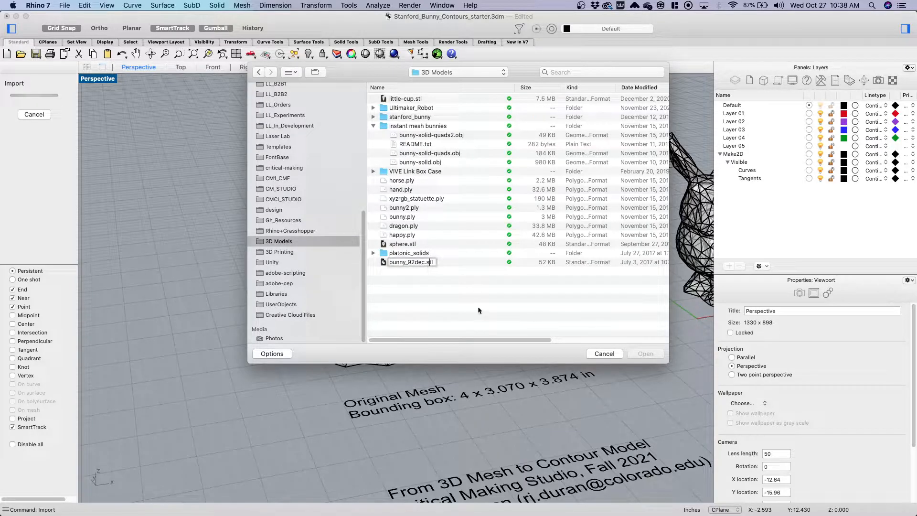
{"action": "left_click", "coordinate": [382, 264]}
{"action": "left_click", "coordinate": [649, 355]}
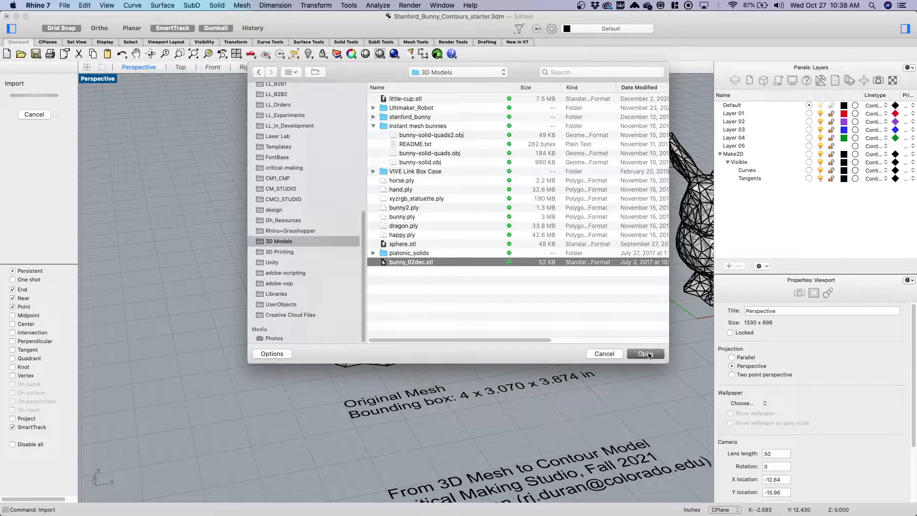
{"action": "left_click_drag", "start_coordinate": [273, 273], "coordinate": [211, 109]}
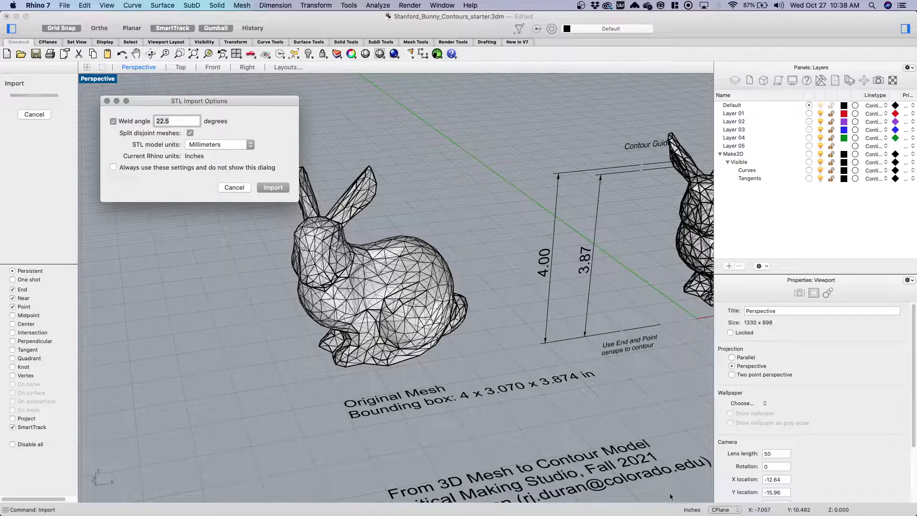
{"action": "left_click", "coordinate": [273, 187]}
Move the imported bunny to the open area beside the original mesh, away from the contour guide, and deselect it
{"action": "scroll", "coordinate": [682, 288], "scroll_direction": "down", "scroll_amount": 3}
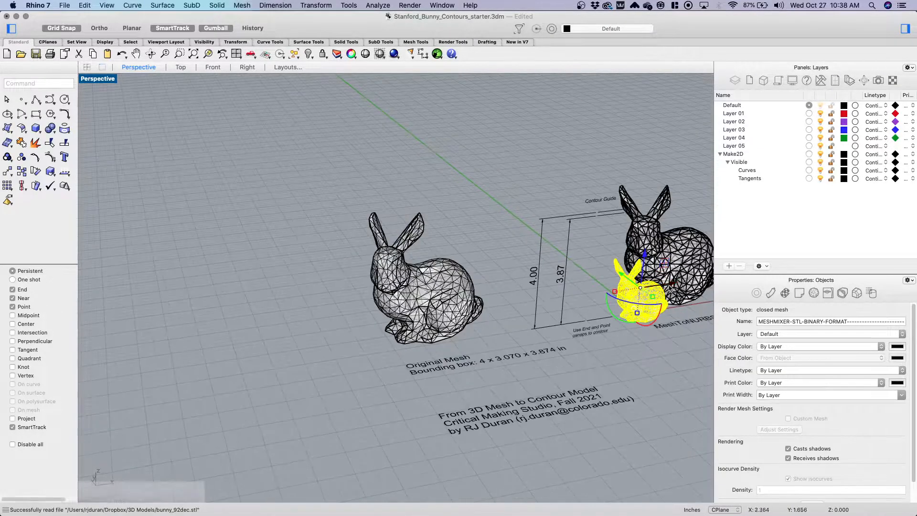
{"action": "left_click_drag", "start_coordinate": [644, 293], "coordinate": [317, 334]}
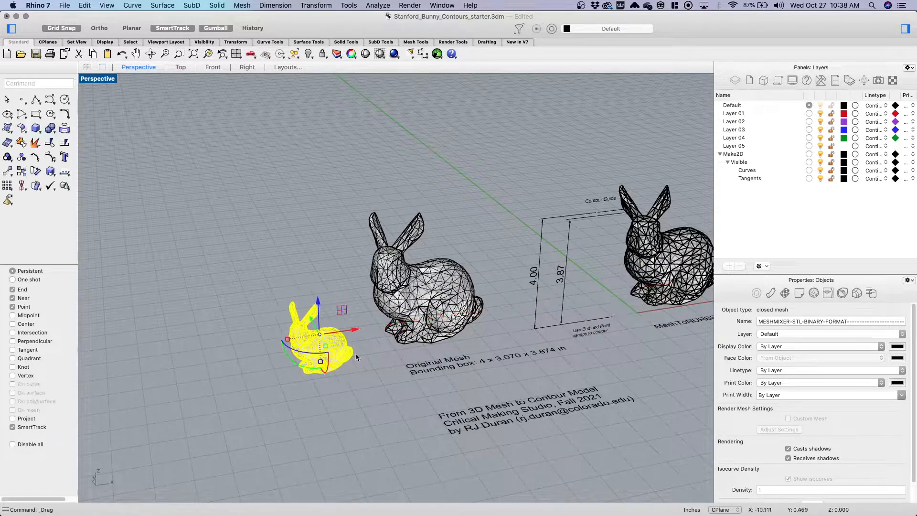
{"action": "scroll", "coordinate": [536, 243], "scroll_direction": "up", "scroll_amount": 5}
{"action": "left_click", "coordinate": [537, 242]}
{"action": "left_click", "coordinate": [445, 387]}
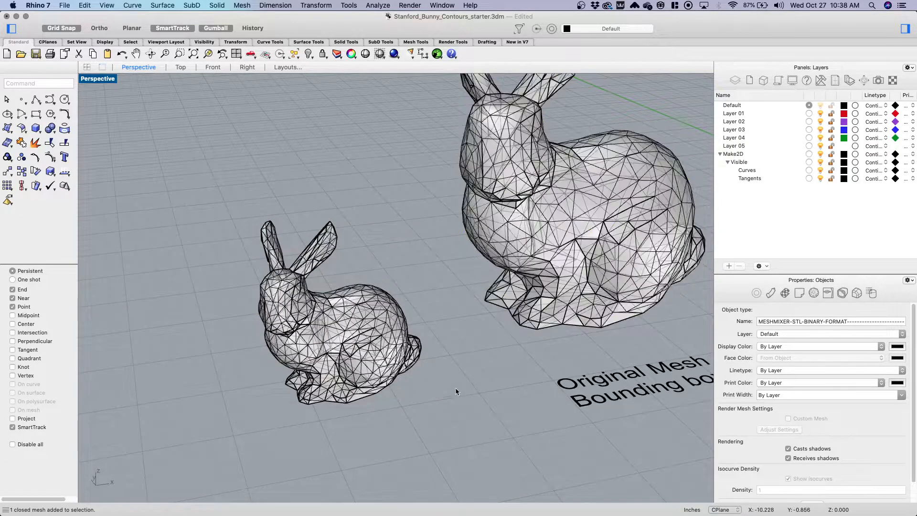
Delete the smaller imported bunny mesh beside the original one
{"action": "left_click", "coordinate": [345, 318]}
{"action": "right_click_drag", "start_coordinate": [436, 391], "coordinate": [428, 382]}
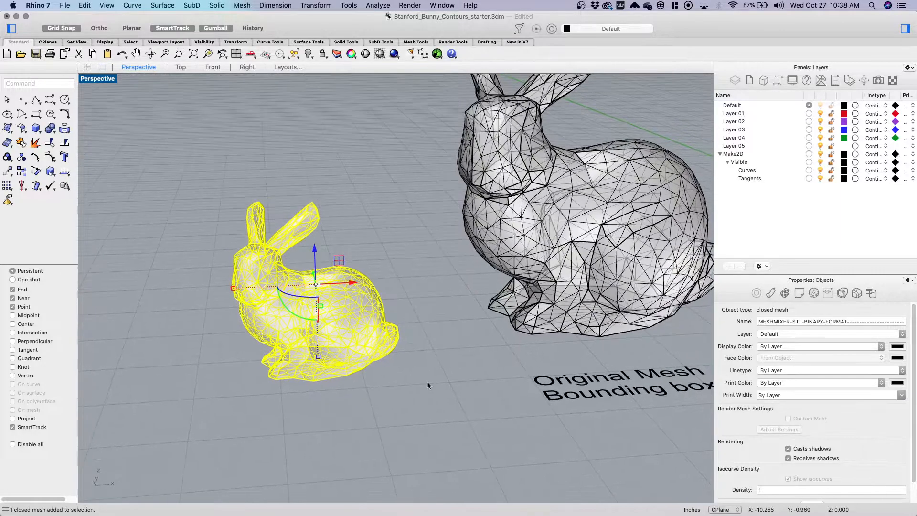
{"action": "key", "text": "Delete"}
{"action": "scroll", "coordinate": [405, 349], "scroll_direction": "down", "scroll_amount": 5}
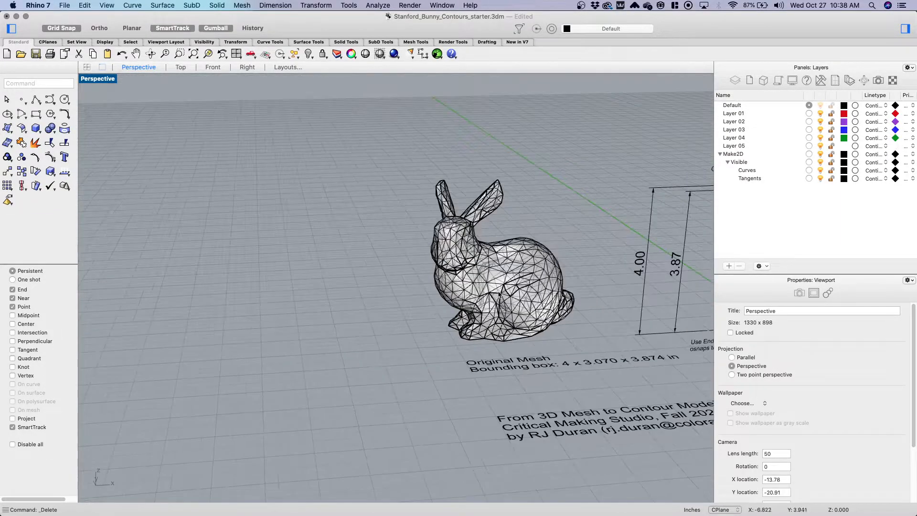
Examine the original bunny mesh up close and alongside the contour guide and the MeshToNURBS bunny
{"action": "scroll", "coordinate": [566, 285], "scroll_direction": "up", "scroll_amount": 5}
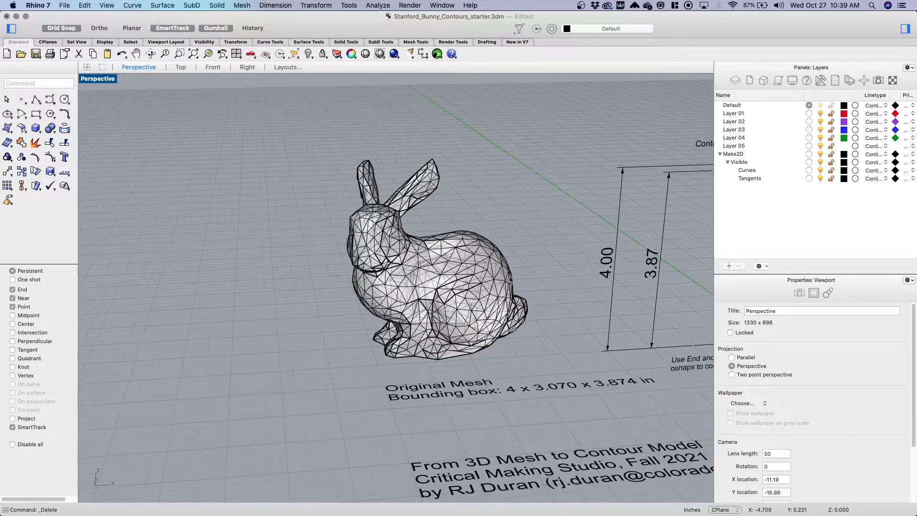
{"action": "scroll", "coordinate": [232, 279], "scroll_direction": "down", "scroll_amount": 3}
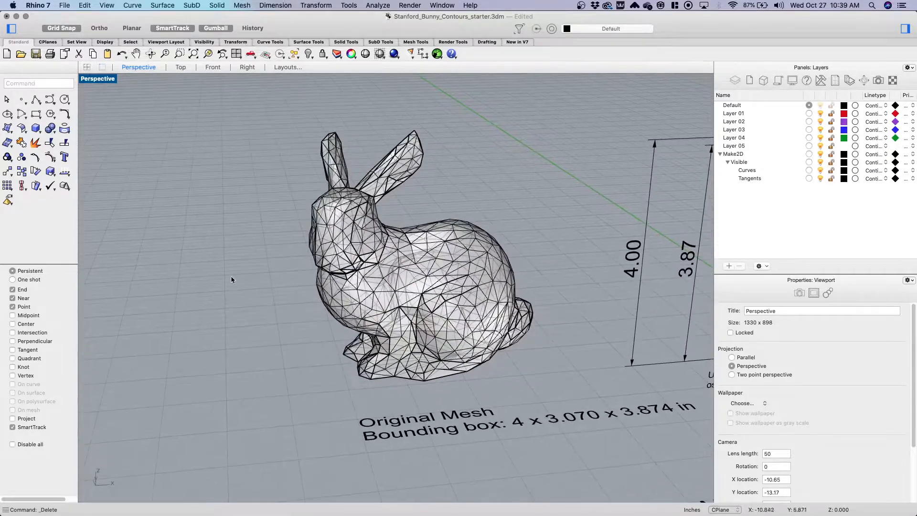
{"action": "scroll", "coordinate": [414, 264], "scroll_direction": "down", "scroll_amount": 3}
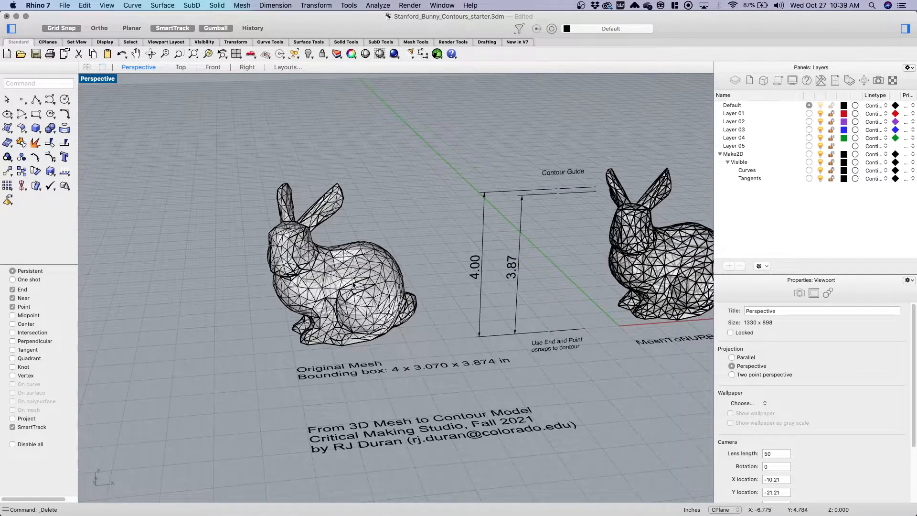
{"action": "left_click", "coordinate": [355, 285]}
{"action": "scroll", "coordinate": [339, 276], "scroll_direction": "up", "scroll_amount": 2}
{"action": "key", "text": "Escape"}
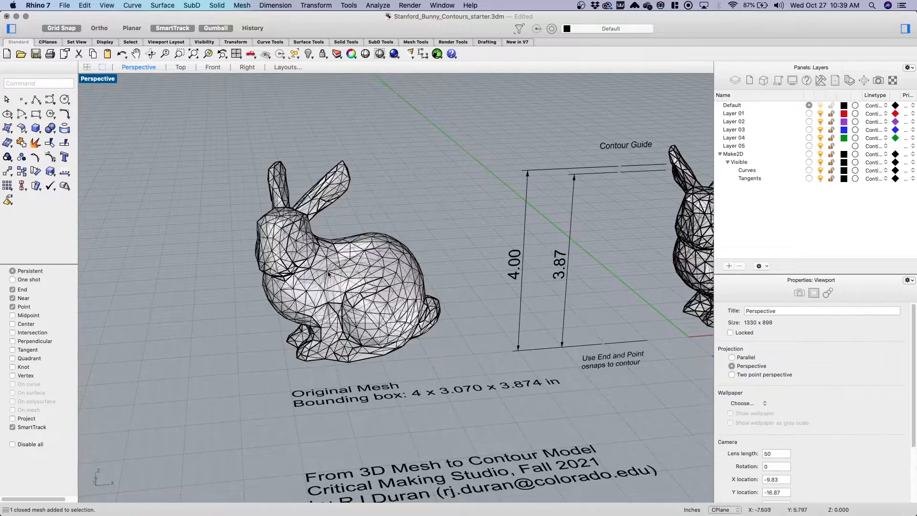
{"action": "scroll", "coordinate": [308, 275], "scroll_direction": "down", "scroll_amount": 1}
{"action": "scroll", "coordinate": [264, 282], "scroll_direction": "down", "scroll_amount": 2}
{"action": "scroll", "coordinate": [286, 281], "scroll_direction": "up", "scroll_amount": 2}
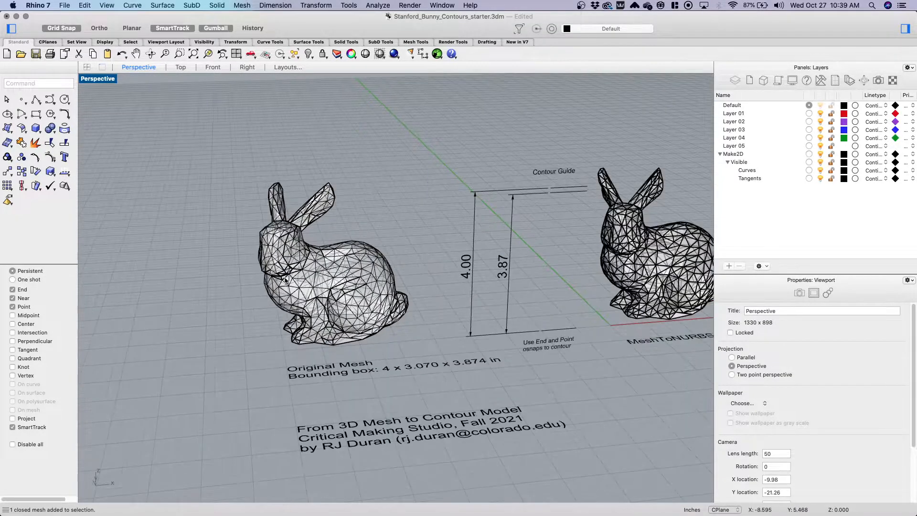
Select the bunny labelled "MeshToNURBS", zoom to it, and clear the selection to view it beside the contour guide
{"action": "left_click", "coordinate": [656, 263]}
{"action": "type", "text": "zs"}
{"action": "key", "text": "Return"}
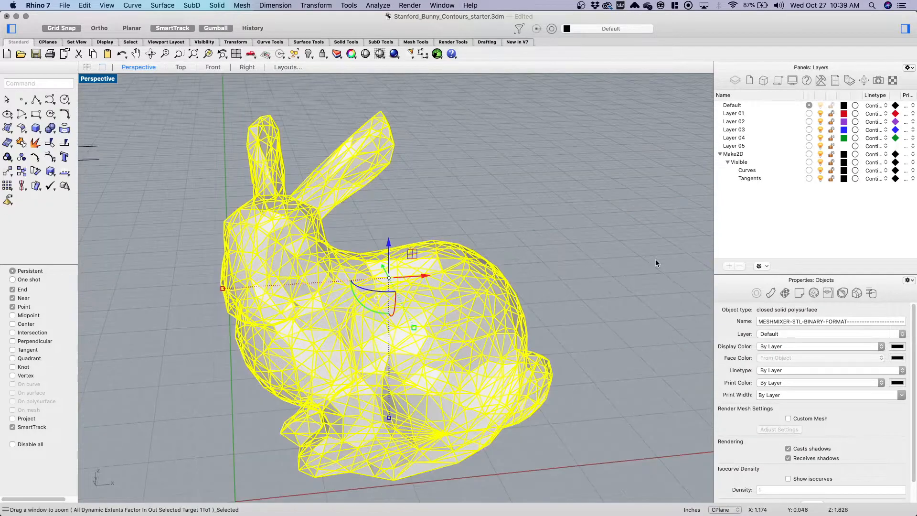
{"action": "left_click", "coordinate": [556, 222]}
{"action": "scroll", "coordinate": [426, 262], "scroll_direction": "down", "scroll_amount": 3}
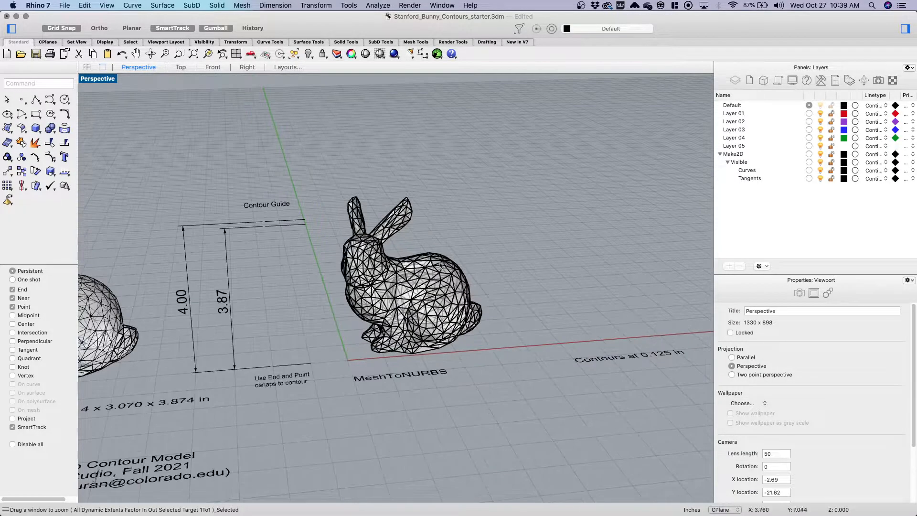
Select the bunny labelled "Original Mesh", undo its accidental shift, zoom to it and clear the selection
{"action": "scroll", "coordinate": [414, 272], "scroll_direction": "down", "scroll_amount": 2}
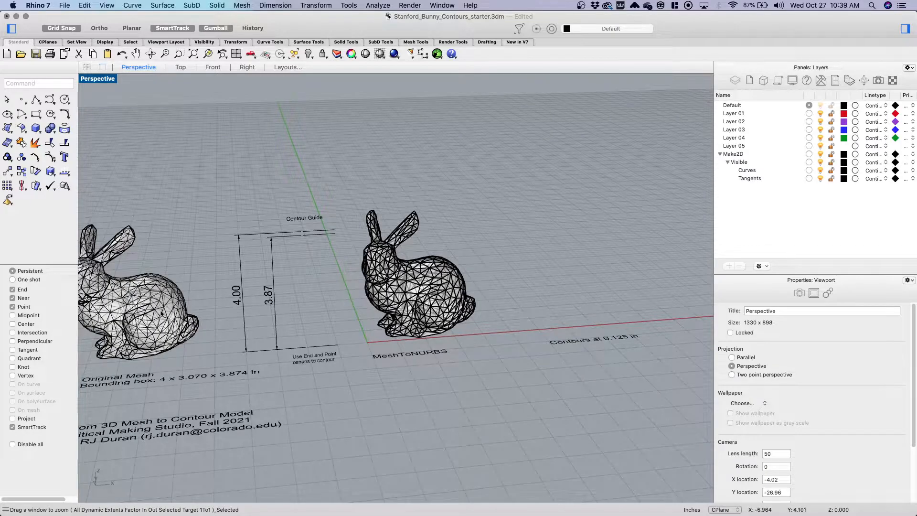
{"action": "left_click", "coordinate": [117, 286]}
{"action": "left_click_drag", "start_coordinate": [180, 289], "coordinate": [210, 288]}
{"action": "key", "text": "super+z"}
{"action": "type", "text": "zs"}
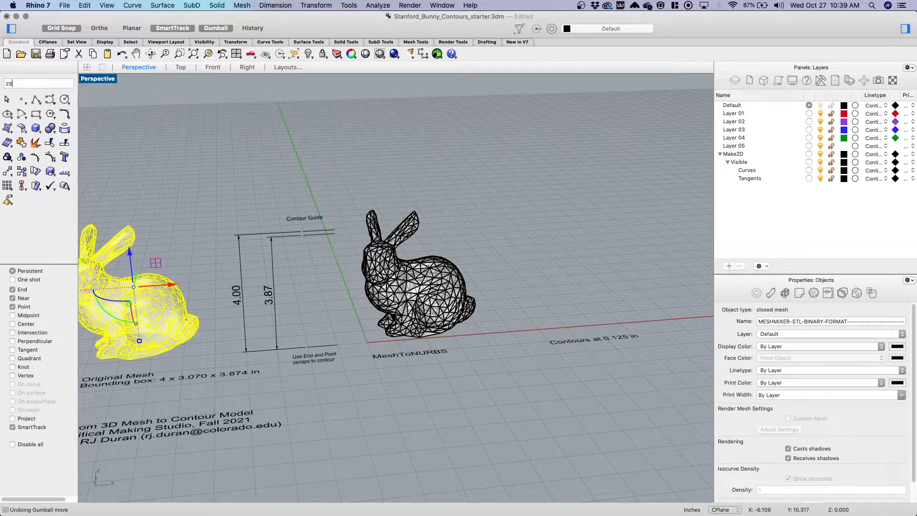
{"action": "key", "text": "Return"}
{"action": "left_click", "coordinate": [393, 207]}
{"action": "scroll", "coordinate": [394, 208], "scroll_direction": "down", "scroll_amount": 2}
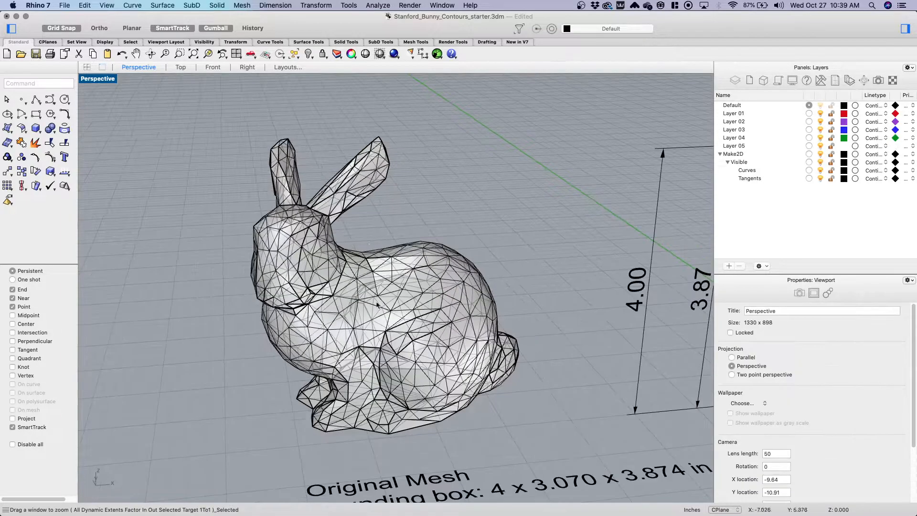
Convert the original mesh bunny with MeshToNURB and move the mesh aside, leaving the NURBS copy above the "Original Mesh" label
{"action": "left_click", "coordinate": [379, 325]}
{"action": "type", "text": "meshToNURB"}
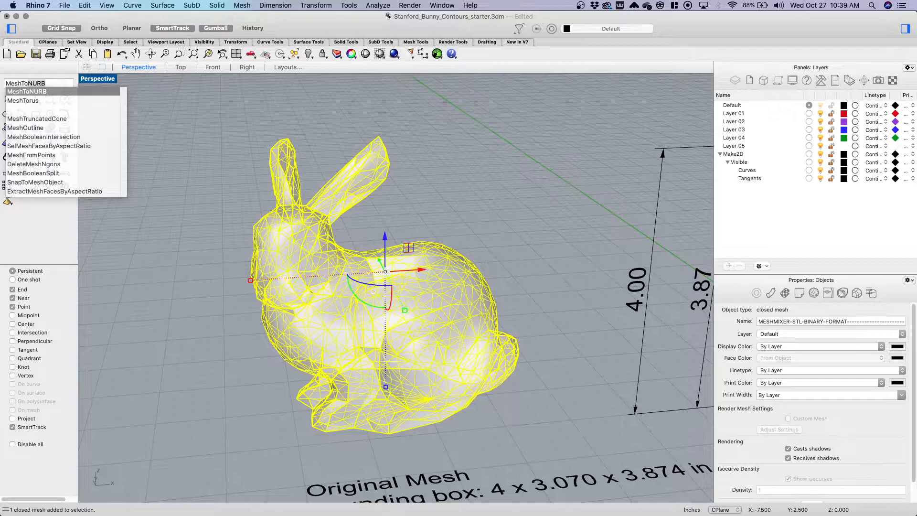
{"action": "key", "text": "Return"}
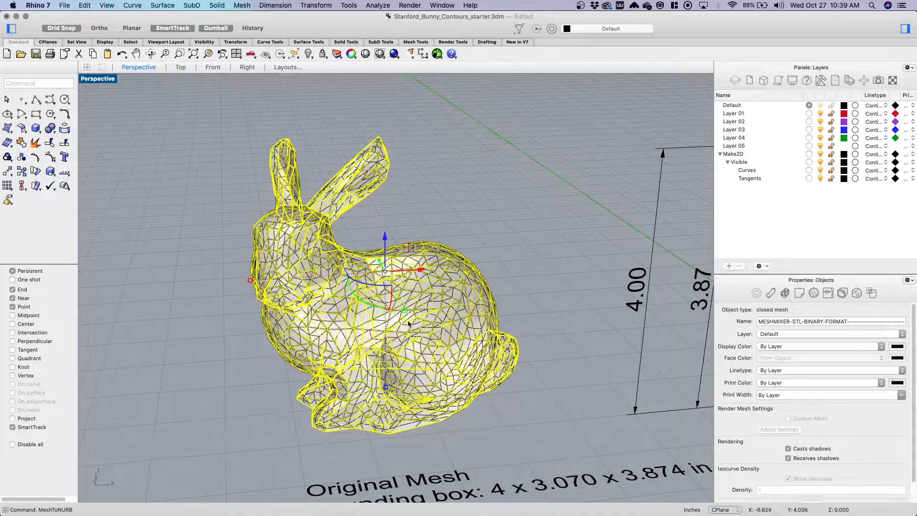
{"action": "scroll", "coordinate": [412, 328], "scroll_direction": "down", "scroll_amount": 5}
{"action": "left_click_drag", "start_coordinate": [413, 317], "coordinate": [237, 306]}
{"action": "left_click", "coordinate": [306, 431]}
{"action": "scroll", "coordinate": [274, 347], "scroll_direction": "up", "scroll_amount": 5}
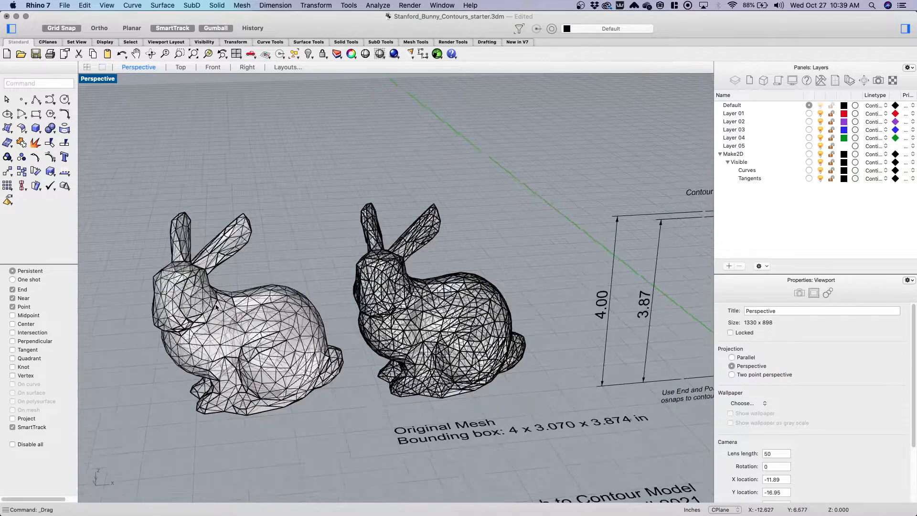
Select the converted bunny above the "Original Mesh" label and check its object type in the properties
{"action": "left_click", "coordinate": [497, 300]}
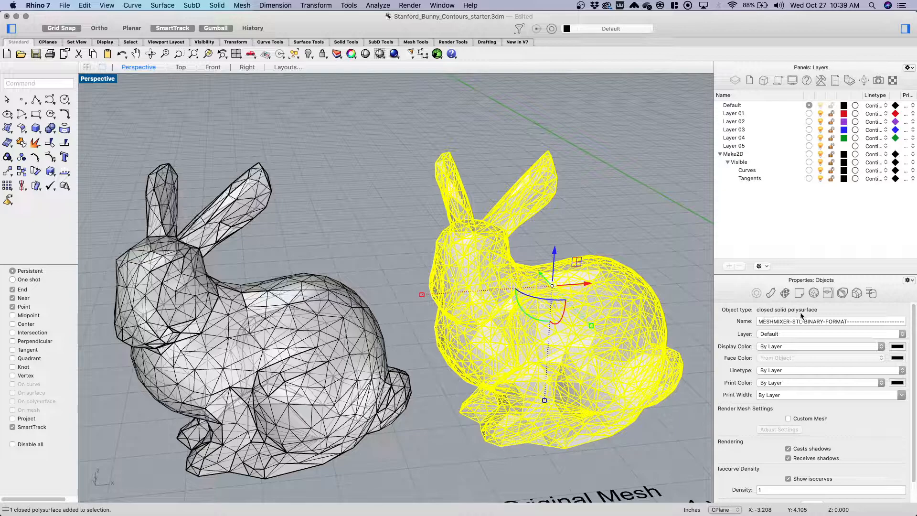
{"action": "scroll", "coordinate": [358, 265], "scroll_direction": "down", "scroll_amount": 2}
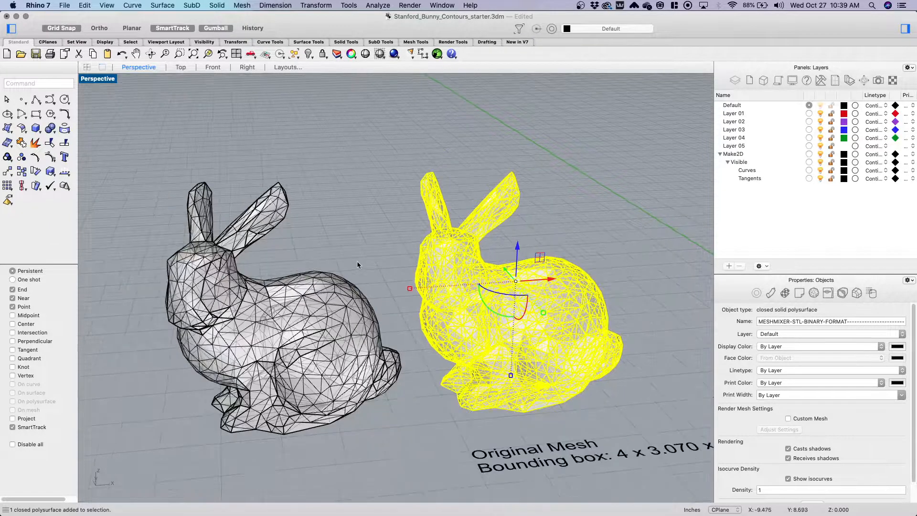
{"action": "left_click", "coordinate": [674, 276]}
{"action": "scroll", "coordinate": [614, 302], "scroll_direction": "up", "scroll_amount": 3}
Turn off isocurve display for the converted bunny and view its triangular faces up close
{"action": "left_click", "coordinate": [539, 305]}
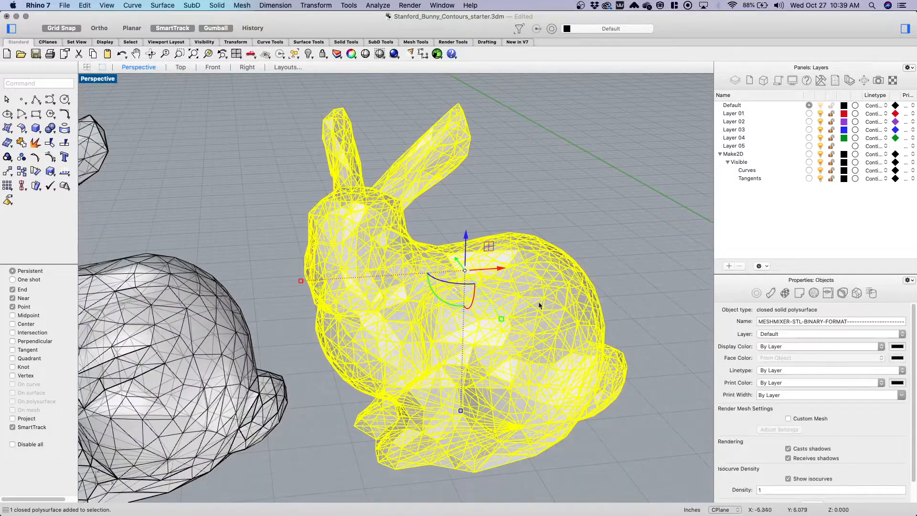
{"action": "left_click", "coordinate": [787, 479]}
{"action": "left_click", "coordinate": [653, 315]}
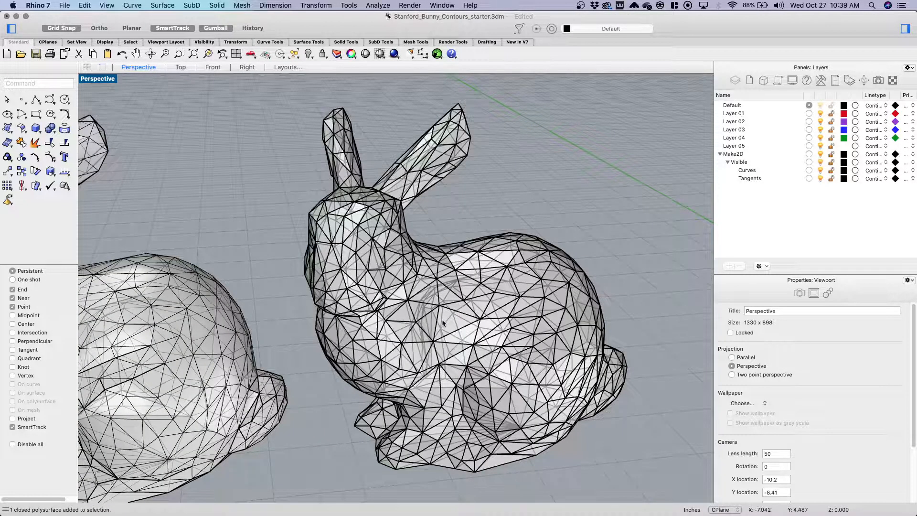
{"action": "scroll", "coordinate": [442, 318], "scroll_direction": "up", "scroll_amount": 6}
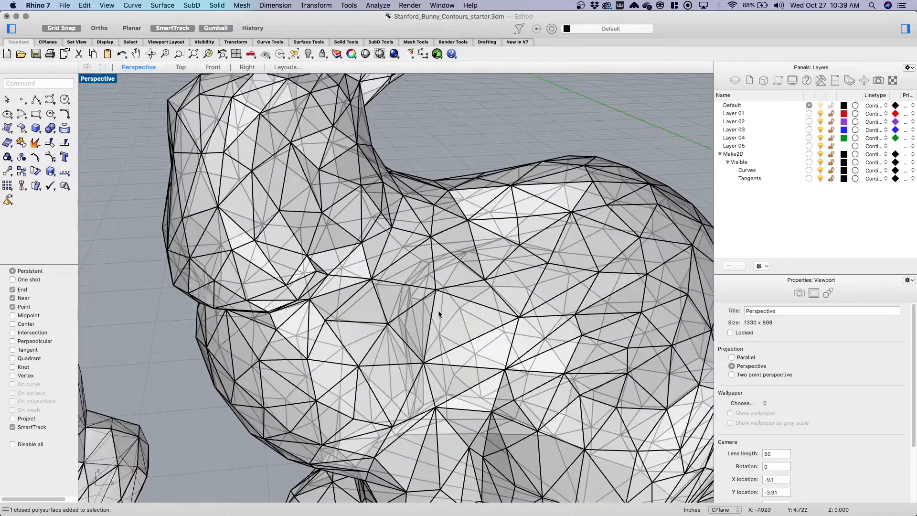
{"action": "scroll", "coordinate": [432, 335], "scroll_direction": "down", "scroll_amount": 6}
Explode the converted bunny polysurface into separate surfaces, deselect them and view the result
{"action": "left_click", "coordinate": [430, 334]}
{"action": "type", "text": "Explode"}
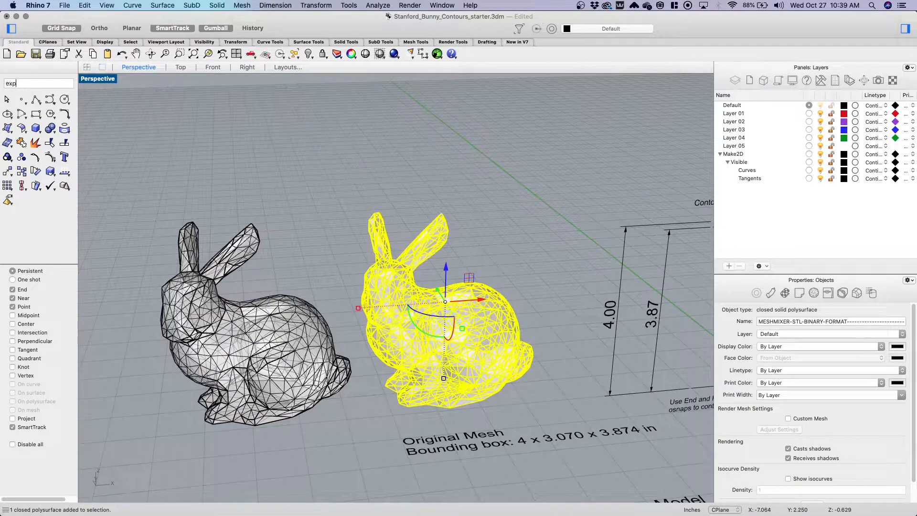
{"action": "key", "text": "Return"}
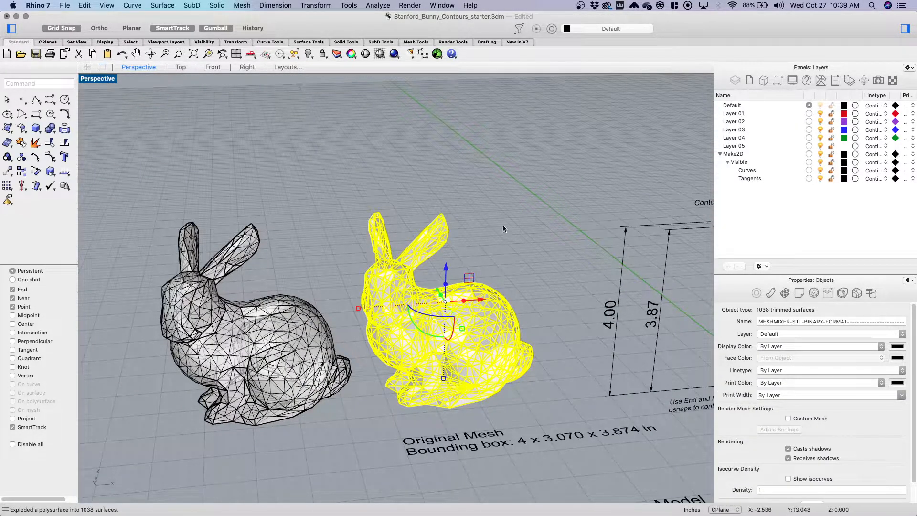
{"action": "key", "text": "Escape"}
{"action": "scroll", "coordinate": [465, 315], "scroll_direction": "up", "scroll_amount": 5}
{"action": "scroll", "coordinate": [464, 315], "scroll_direction": "up", "scroll_amount": 2}
Pull one triangular surface on the exploded bunny's back upward, away from the body, and view the gap it leaves
{"action": "left_click", "coordinate": [470, 301]}
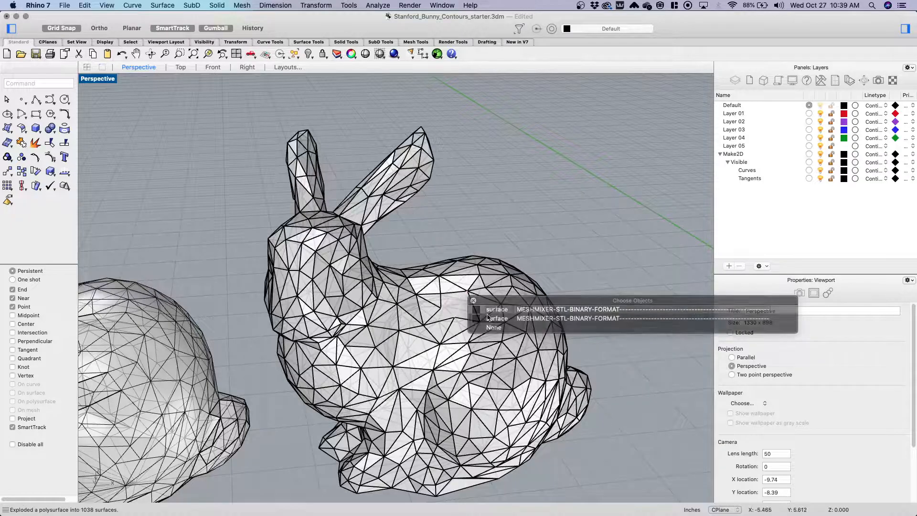
{"action": "left_click", "coordinate": [472, 309]}
{"action": "left_click_drag", "start_coordinate": [456, 270], "coordinate": [457, 209]}
{"action": "left_click", "coordinate": [543, 231]}
{"action": "right_click_drag", "start_coordinate": [531, 292], "coordinate": [492, 292]}
{"action": "scroll", "coordinate": [428, 310], "scroll_direction": "down", "scroll_amount": 2}
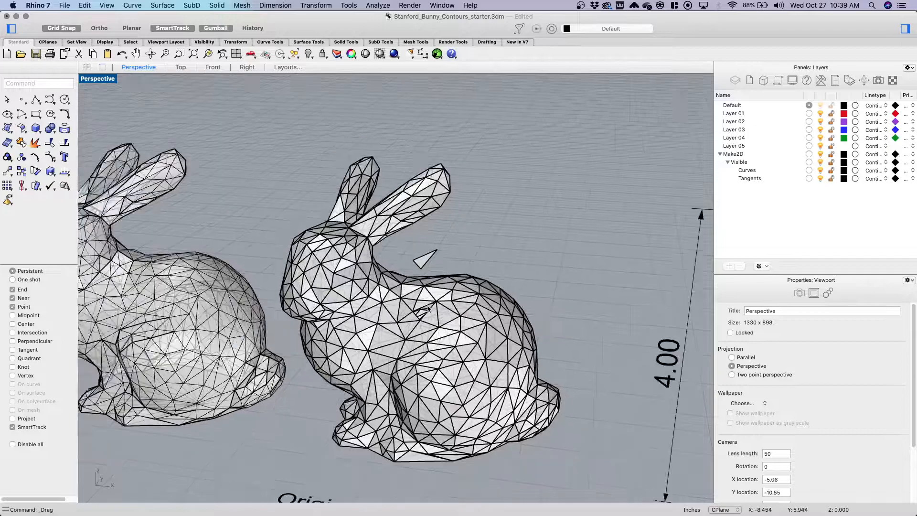
Undo the triangular surface move, the explode, the isocurve change, the mesh move and the MeshToNURB conversion
{"action": "key", "text": "super+z"}
{"action": "scroll", "coordinate": [436, 317], "scroll_direction": "down", "scroll_amount": 5}
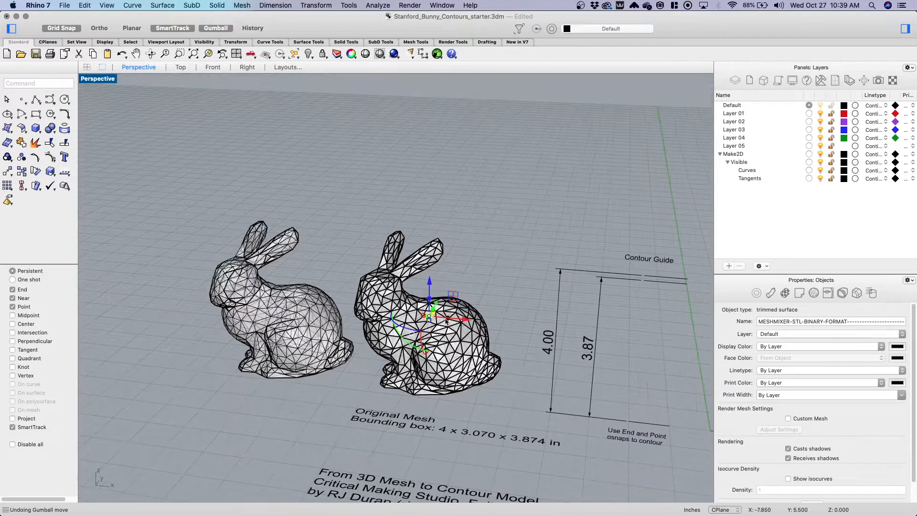
{"action": "key", "text": "super+z"}
{"action": "key", "text": "super+z"}
{"action": "key", "text": "super+z"}
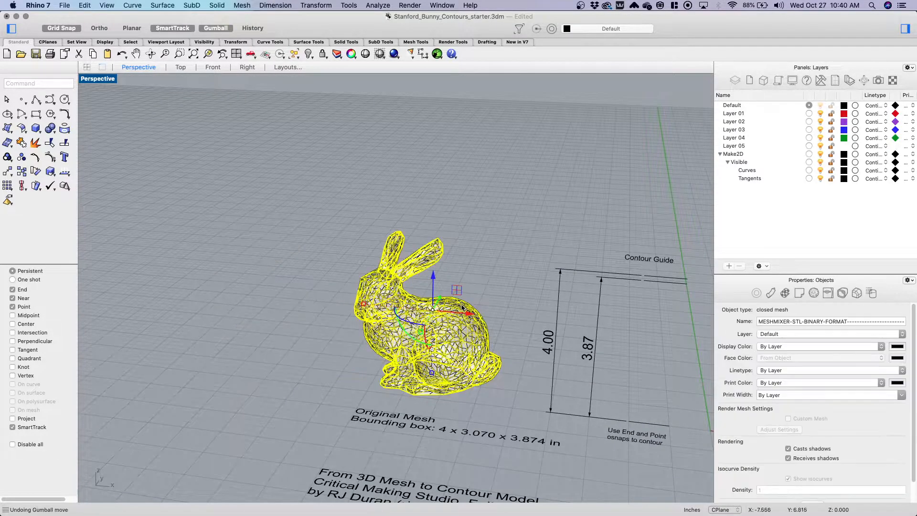
{"action": "key", "text": "super+z"}
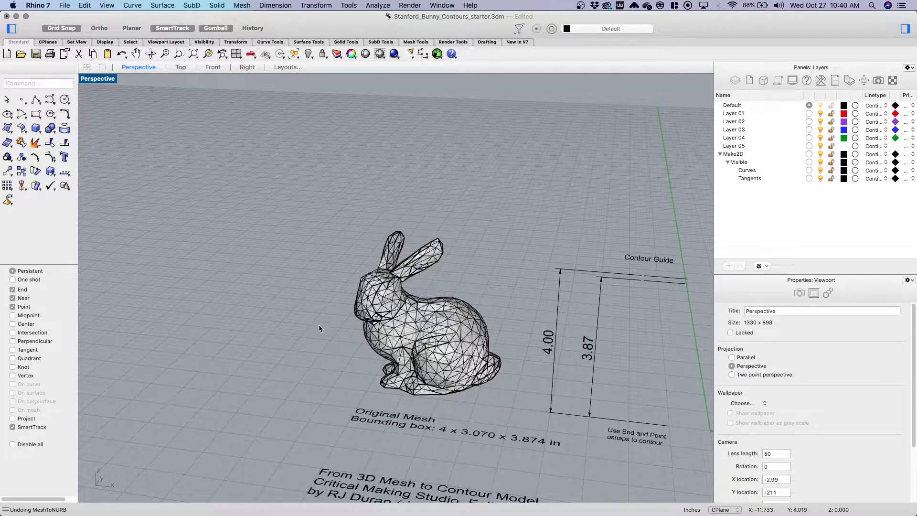
Zoom to the bunny labelled "MeshToNURBS" and examine it beside the contour guide
{"action": "scroll", "coordinate": [319, 328], "scroll_direction": "down", "scroll_amount": 5}
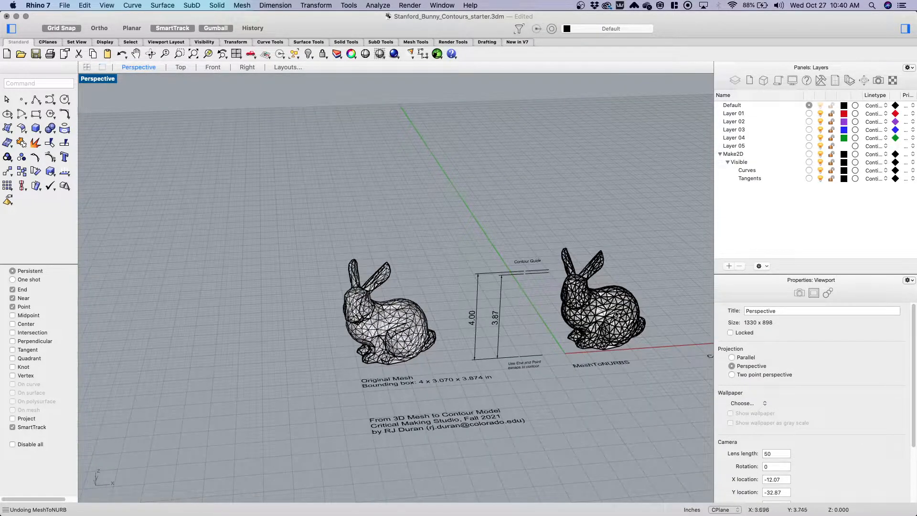
{"action": "left_click", "coordinate": [615, 315]}
{"action": "type", "text": "zs"}
{"action": "key", "text": "Return"}
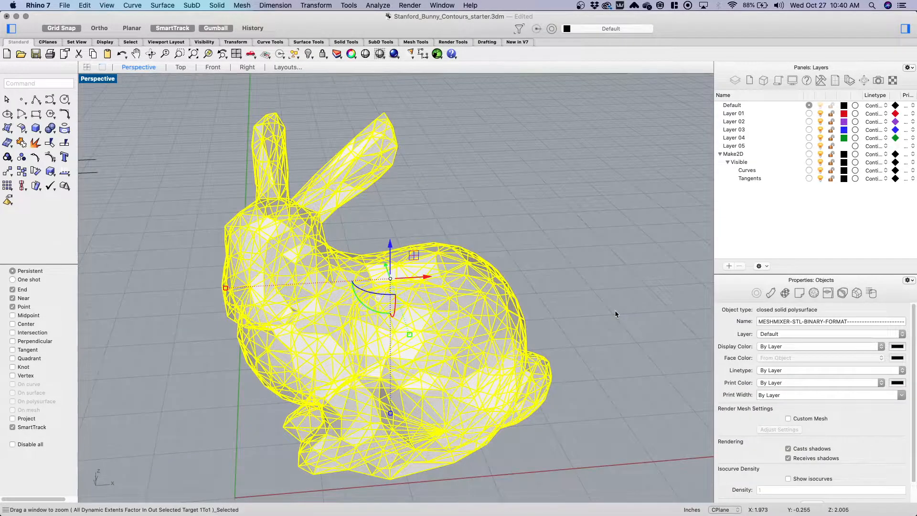
{"action": "left_click", "coordinate": [545, 290]}
{"action": "scroll", "coordinate": [416, 294], "scroll_direction": "down", "scroll_amount": 6}
{"action": "right_click_drag", "start_coordinate": [415, 312], "coordinate": [359, 286]}
{"action": "left_click", "coordinate": [416, 288]}
{"action": "left_click", "coordinate": [489, 250]}
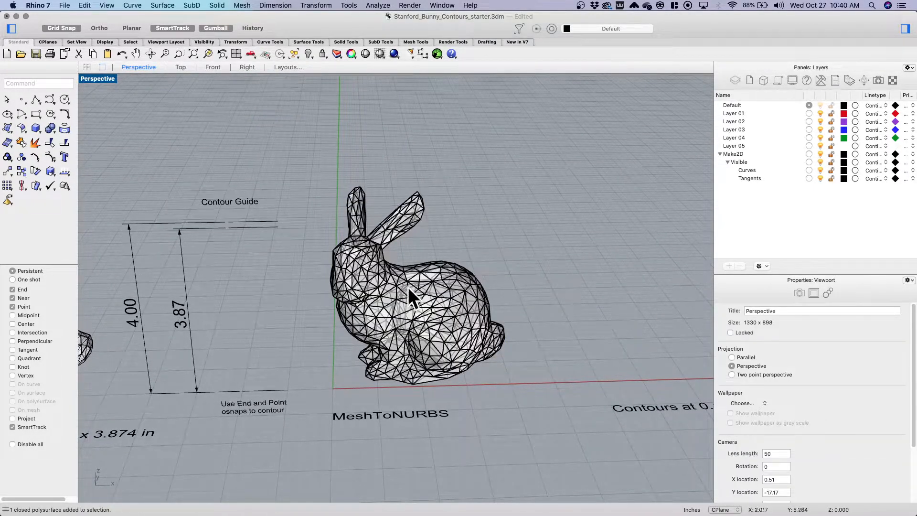
{"action": "left_click", "coordinate": [410, 286]}
{"action": "left_click", "coordinate": [511, 252]}
Compare the MeshToNURBS bunny with the original mesh by selecting each, ending on a low view beside the contour guide
{"action": "scroll", "coordinate": [474, 248], "scroll_direction": "down", "scroll_amount": 5}
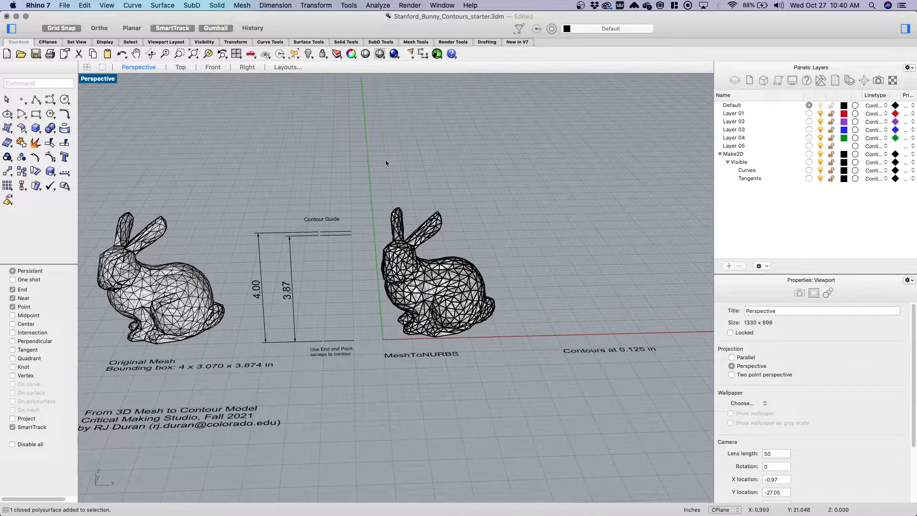
{"action": "scroll", "coordinate": [419, 249], "scroll_direction": "up", "scroll_amount": 3}
{"action": "left_click", "coordinate": [442, 292]}
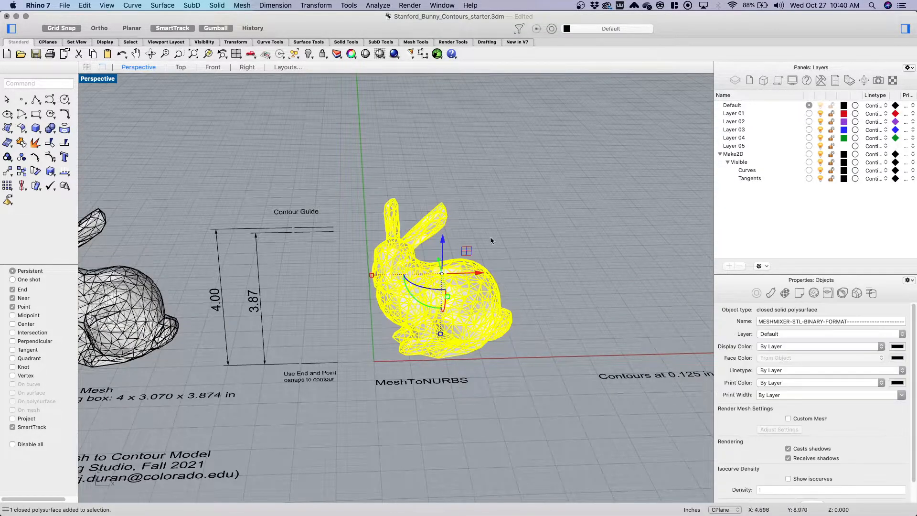
{"action": "left_click", "coordinate": [491, 233]}
{"action": "left_click", "coordinate": [149, 306]}
{"action": "left_click", "coordinate": [404, 171]}
{"action": "scroll", "coordinate": [401, 263], "scroll_direction": "up", "scroll_amount": 3}
{"action": "right_click_drag", "start_coordinate": [340, 251], "coordinate": [344, 248]}
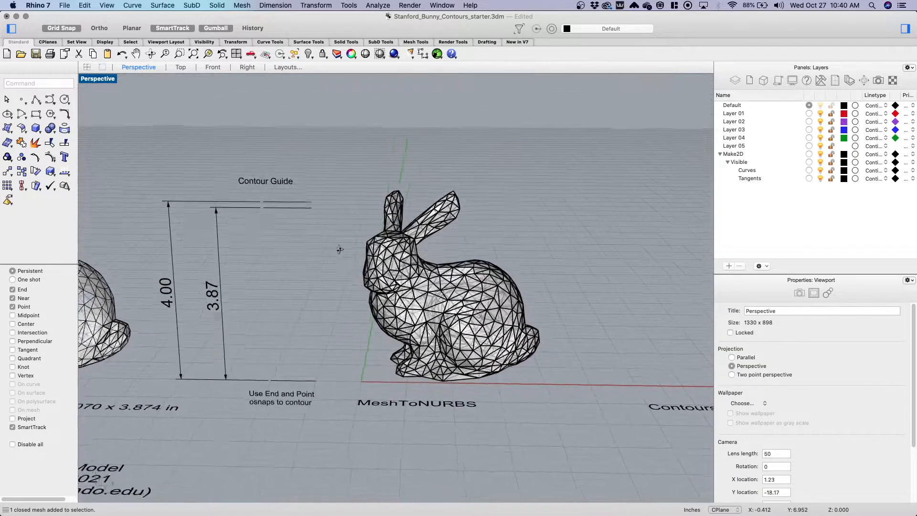
Zoom to the MeshToNURBS bunny and show it with the contour guide in the Front view
{"action": "left_click", "coordinate": [431, 291]}
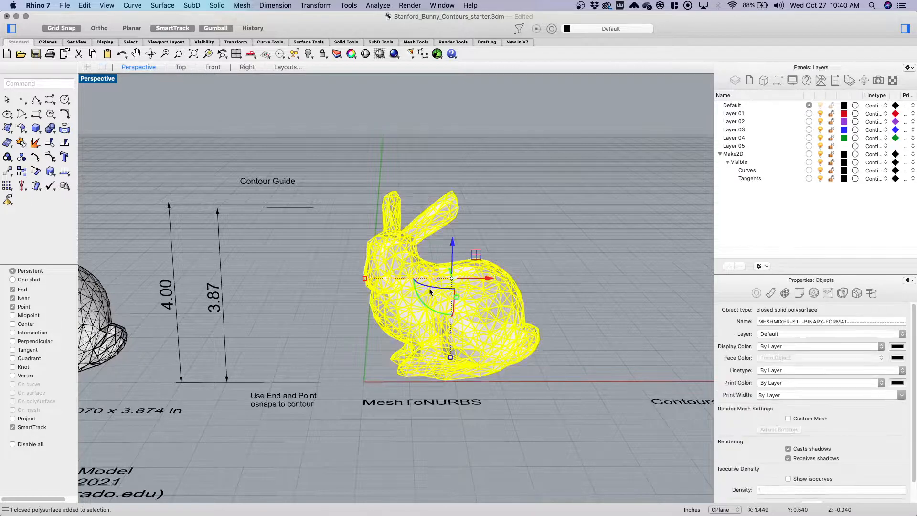
{"action": "type", "text": "zs"}
{"action": "key", "text": "Return"}
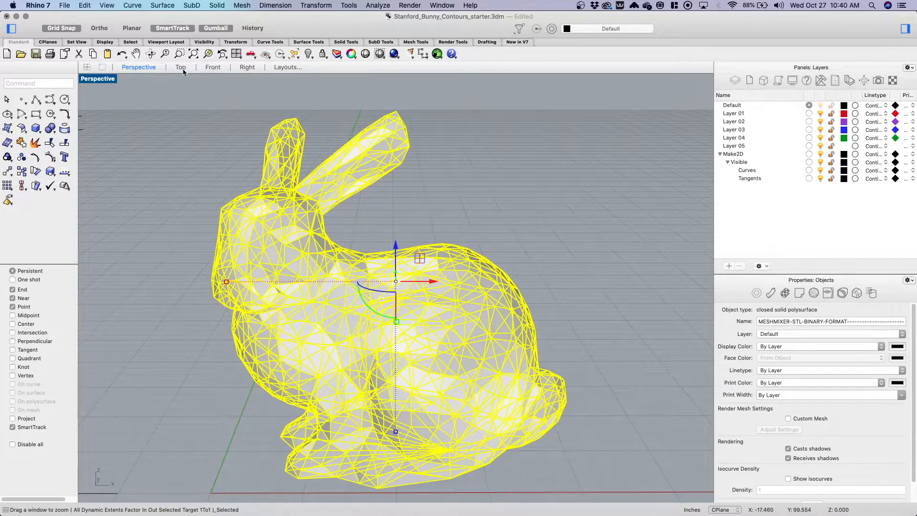
{"action": "left_click", "coordinate": [213, 67]}
{"action": "right_click_drag", "start_coordinate": [261, 151], "coordinate": [427, 230]}
{"action": "scroll", "coordinate": [300, 206], "scroll_direction": "up", "scroll_amount": 4}
{"action": "left_click", "coordinate": [401, 160]}
{"action": "scroll", "coordinate": [403, 160], "scroll_direction": "up", "scroll_amount": 2}
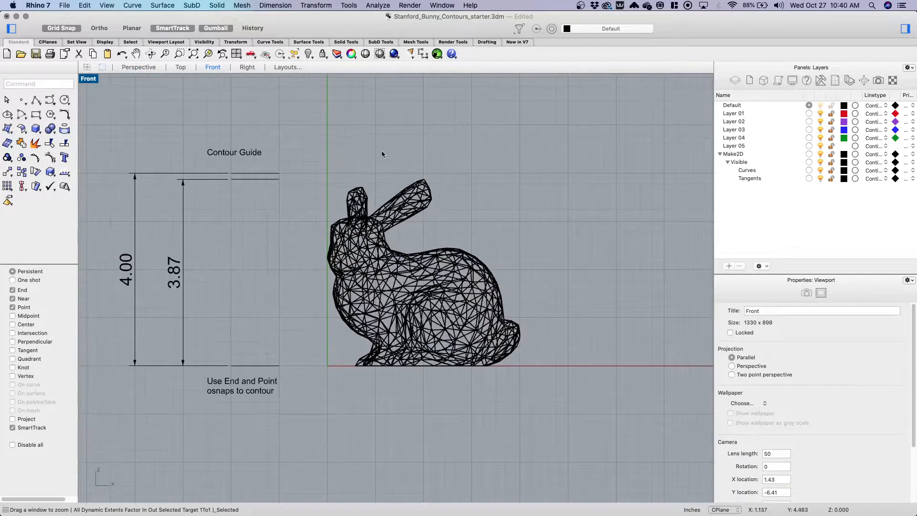
Compare the MeshToNURBS bunny's height with the 4.00 and 3.87 contour guide dimensions in the Front view
{"action": "right_click_drag", "start_coordinate": [381, 154], "coordinate": [417, 143]}
{"action": "left_click", "coordinate": [470, 265]}
{"action": "right_click_drag", "start_coordinate": [503, 194], "coordinate": [455, 214]}
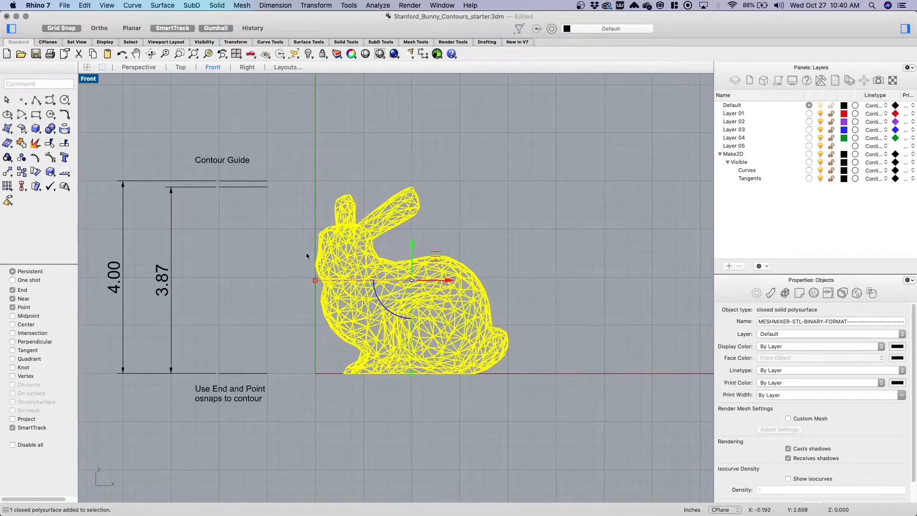
{"action": "right_click_drag", "start_coordinate": [263, 259], "coordinate": [297, 251]}
{"action": "left_click", "coordinate": [468, 217]}
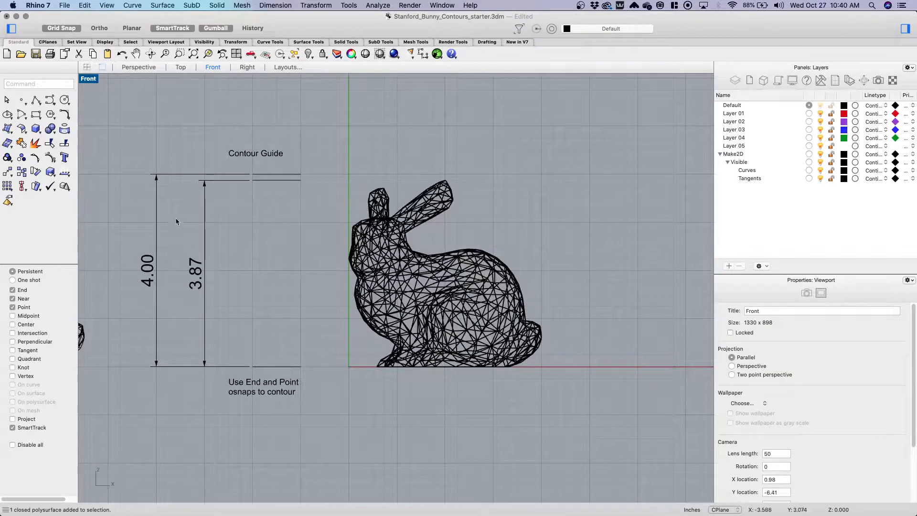
{"action": "right_click_drag", "start_coordinate": [319, 364], "coordinate": [356, 360]}
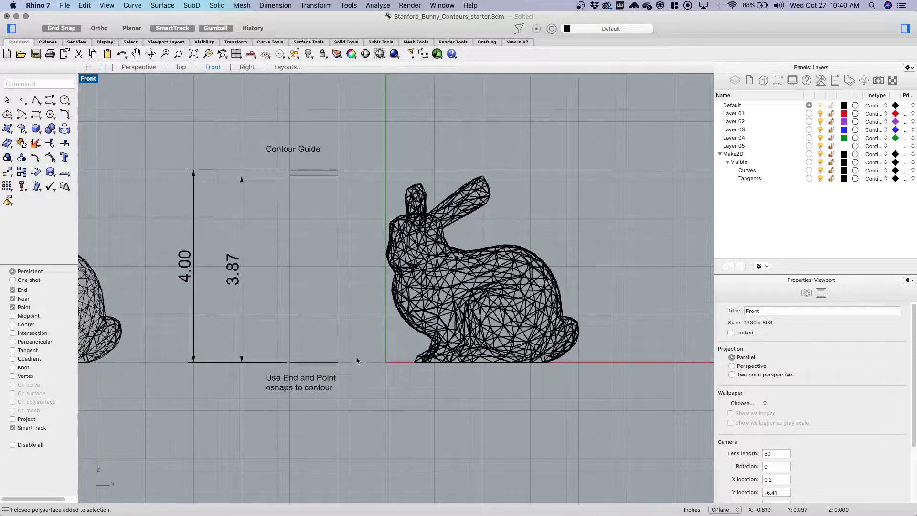
Create a bounding box around the MeshToNURBS bunny with the BoundingBox command and deselect the bunny
{"action": "left_click", "coordinate": [488, 287]}
{"action": "type", "text": "BoundingBox"}
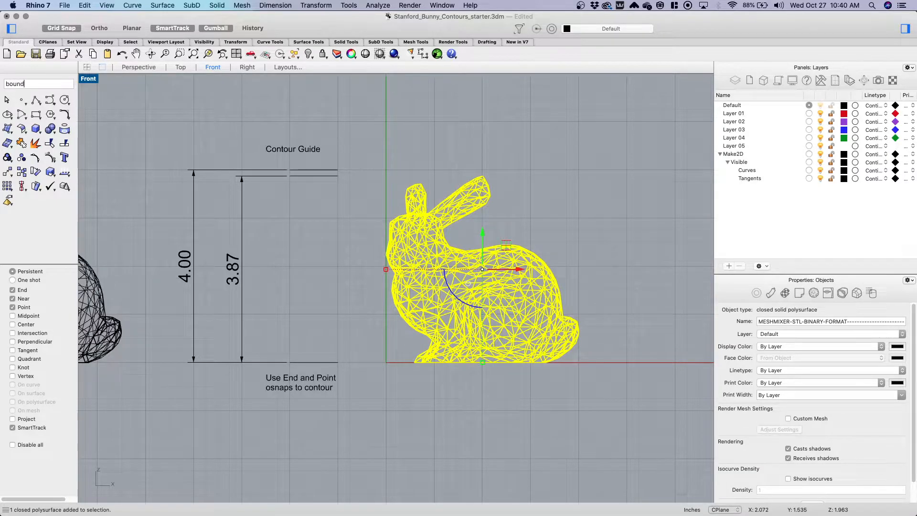
{"action": "key", "text": "Return"}
{"action": "key", "text": "Return"}
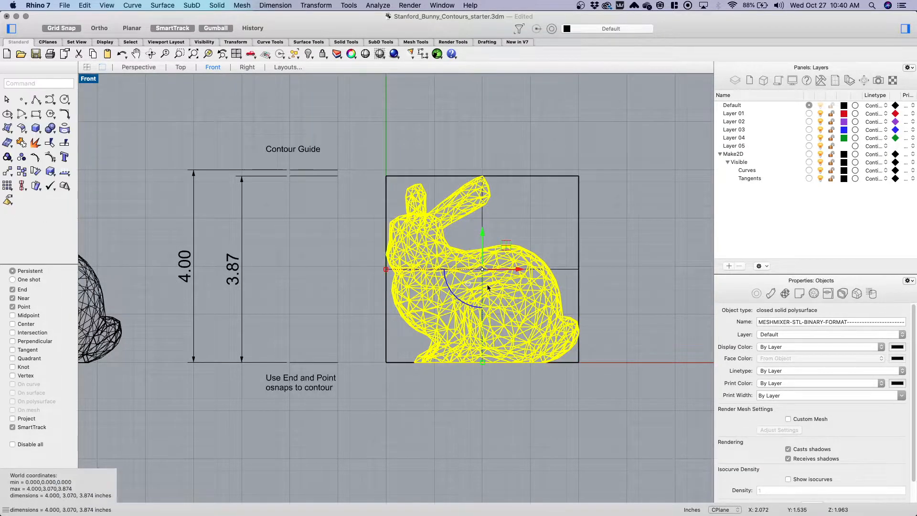
{"action": "left_click", "coordinate": [648, 238]}
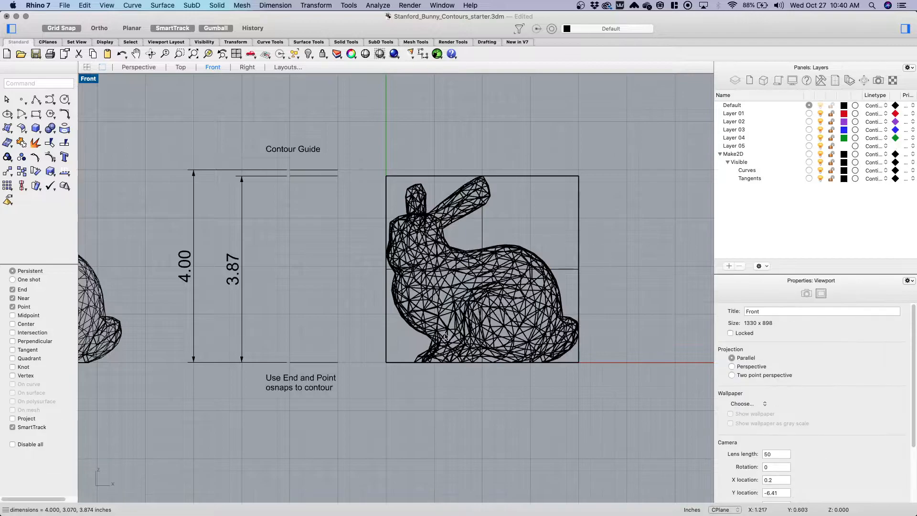
Check the upper and lower contour guide lines against the top and base of the bunny's bounding box
{"action": "left_click", "coordinate": [394, 363]}
{"action": "left_click", "coordinate": [379, 382]}
{"action": "left_click", "coordinate": [315, 363]}
{"action": "left_click", "coordinate": [344, 244]}
{"action": "left_click", "coordinate": [309, 170]}
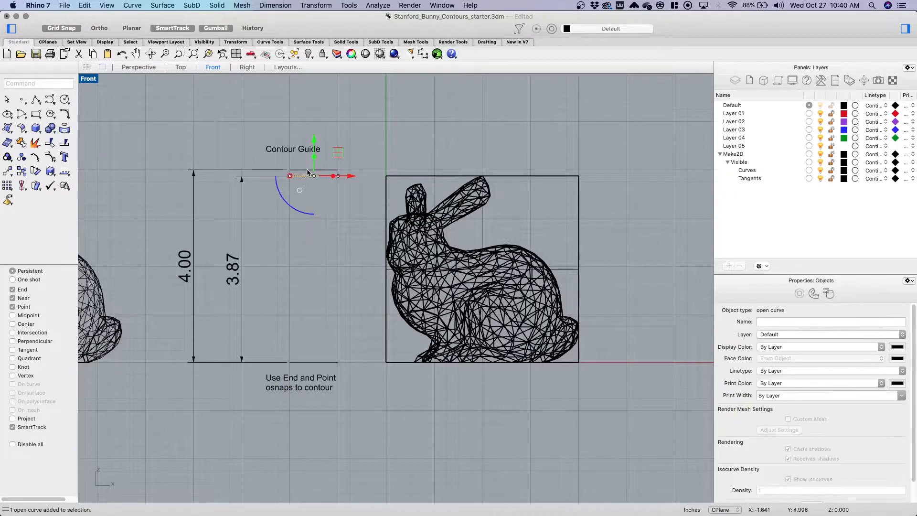
{"action": "left_click", "coordinate": [314, 363]}
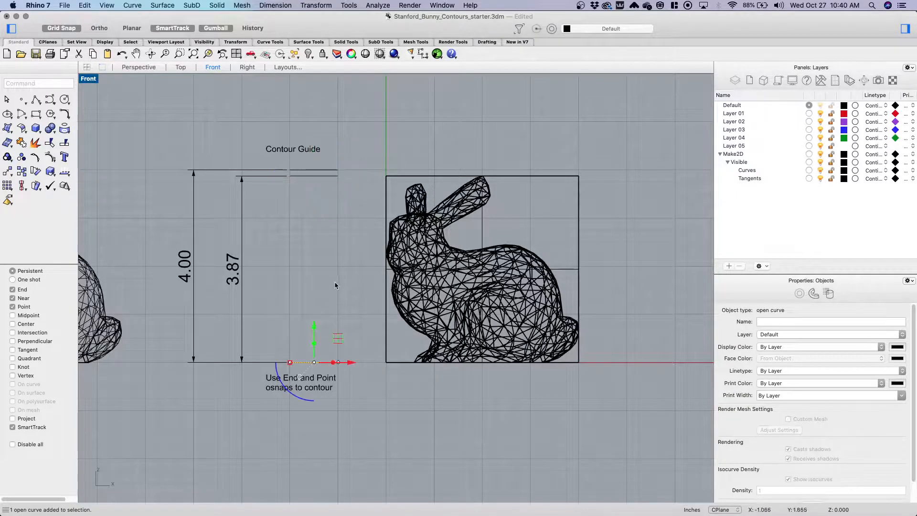
Draw two horizontal guide polylines extending toward the bunny, one level with its bounding box base and one level with its top
{"action": "left_click", "coordinate": [325, 223]}
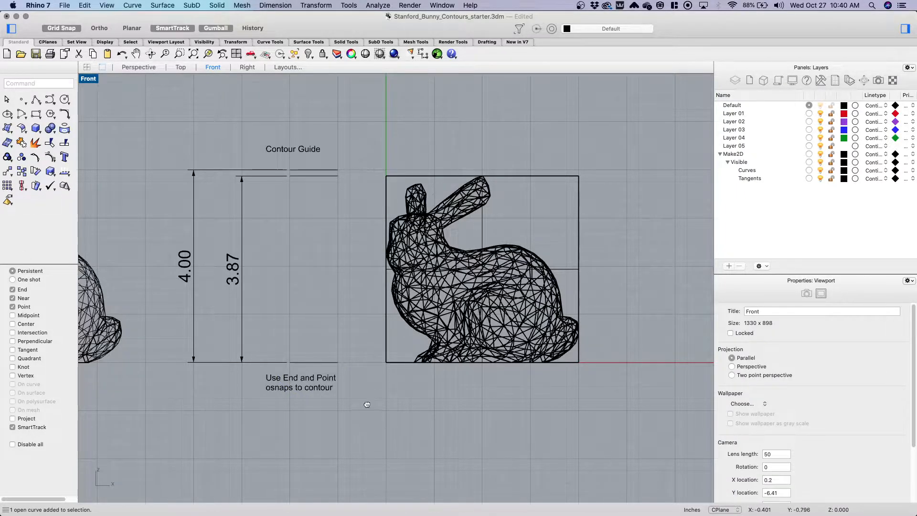
{"action": "scroll", "coordinate": [367, 405], "scroll_direction": "up", "scroll_amount": 2}
{"action": "left_click", "coordinate": [36, 101]}
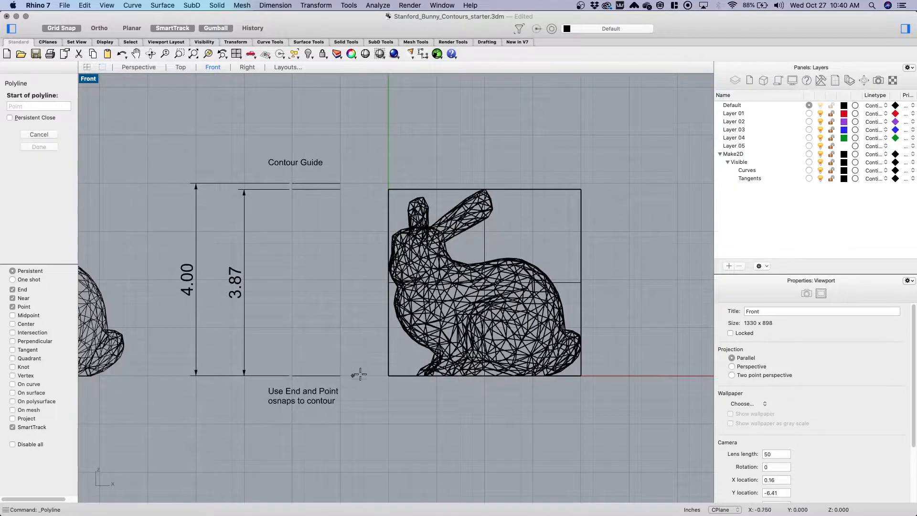
{"action": "left_click", "coordinate": [377, 375]}
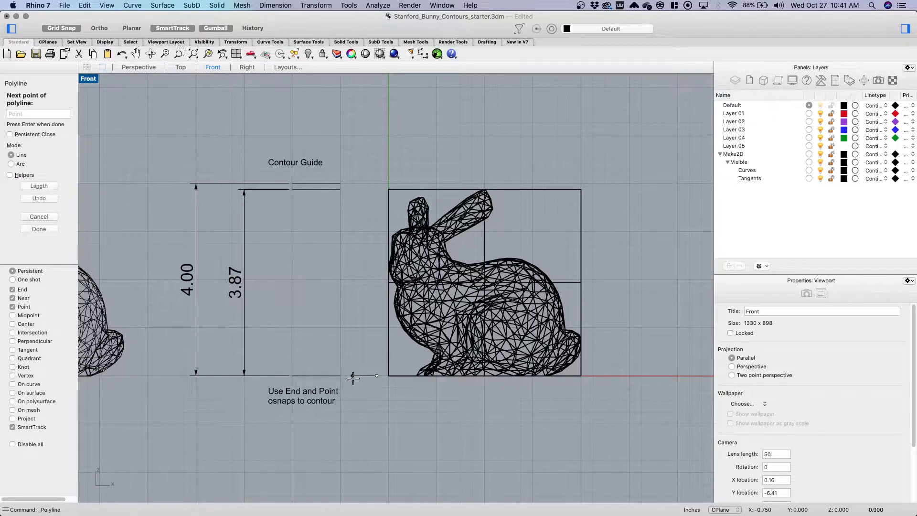
{"action": "key", "text": "Escape"}
{"action": "left_click", "coordinate": [36, 100]}
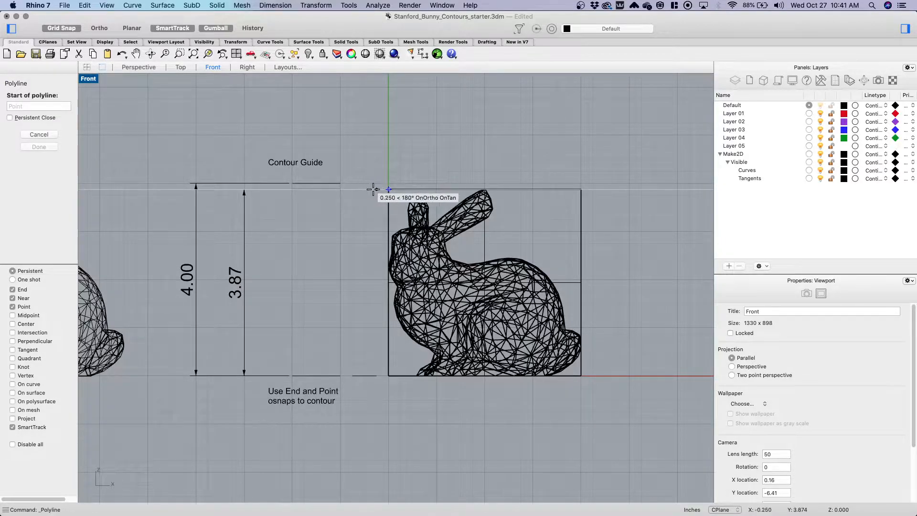
{"action": "left_click", "coordinate": [373, 190]}
{"action": "left_click", "coordinate": [244, 190]}
{"action": "key", "text": "Return"}
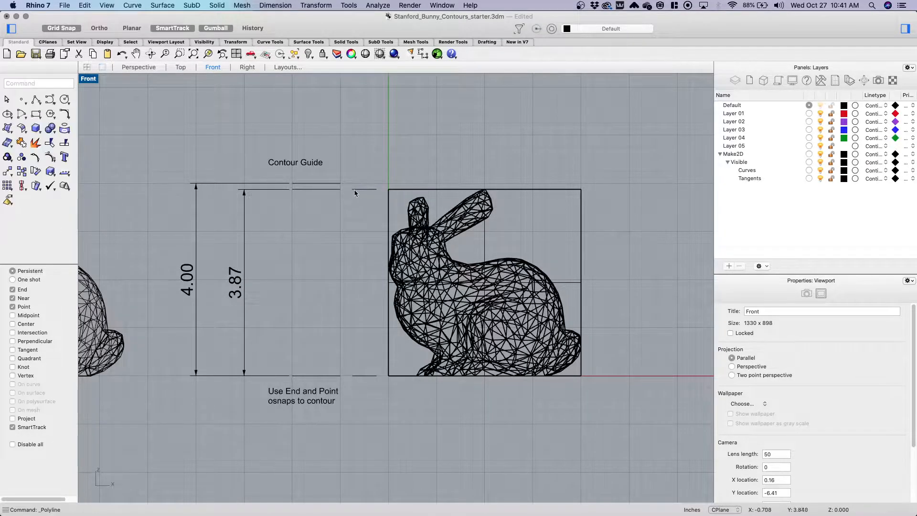
Delete the two extra polylines drawn between the contour guide and the bunny
{"action": "left_click_drag", "start_coordinate": [371, 164], "coordinate": [349, 417]}
{"action": "left_click", "coordinate": [357, 408]}
{"action": "left_click_drag", "start_coordinate": [370, 177], "coordinate": [358, 389]}
{"action": "key", "text": "Delete"}
Delete the bounding box around the MeshToNURBS bunny
{"action": "scroll", "coordinate": [374, 371], "scroll_direction": "right", "scroll_amount": 5}
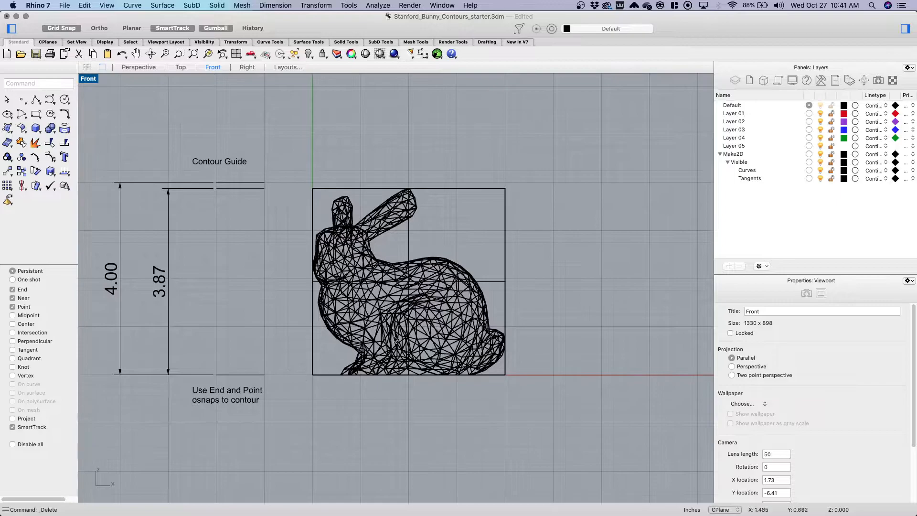
{"action": "left_click", "coordinate": [506, 193]}
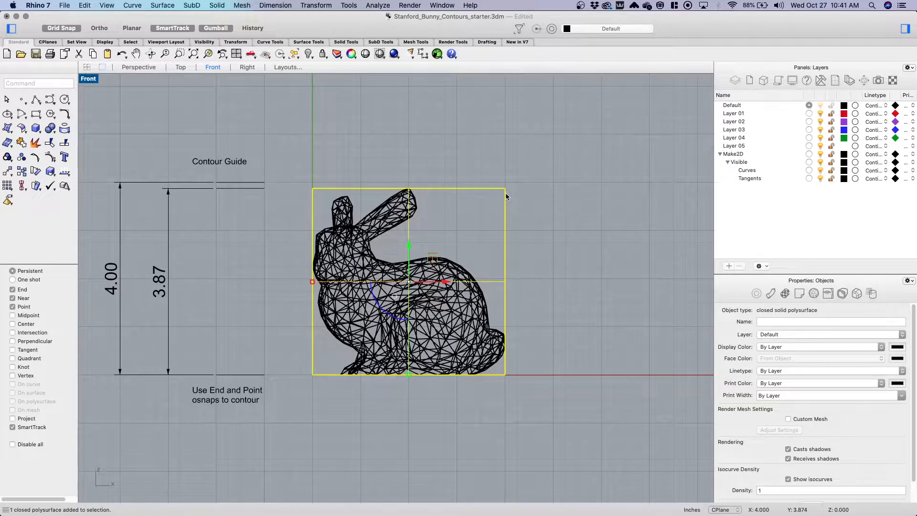
{"action": "key", "text": "Delete"}
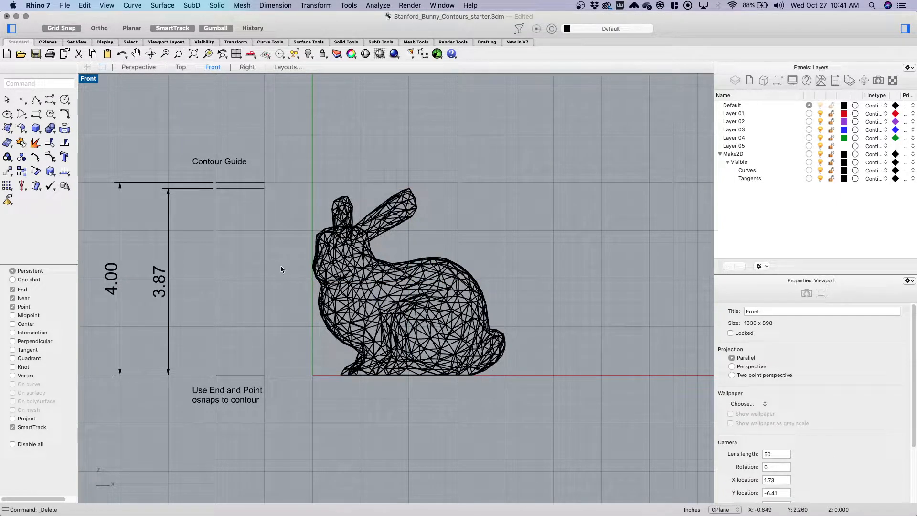
Contour the MeshToNURBS bunny from the end of the base guide line straight up to the end of the 3.87 guide line, spaced 0.25 in
{"action": "type", "text": "Contour"}
{"action": "key", "text": "Return"}
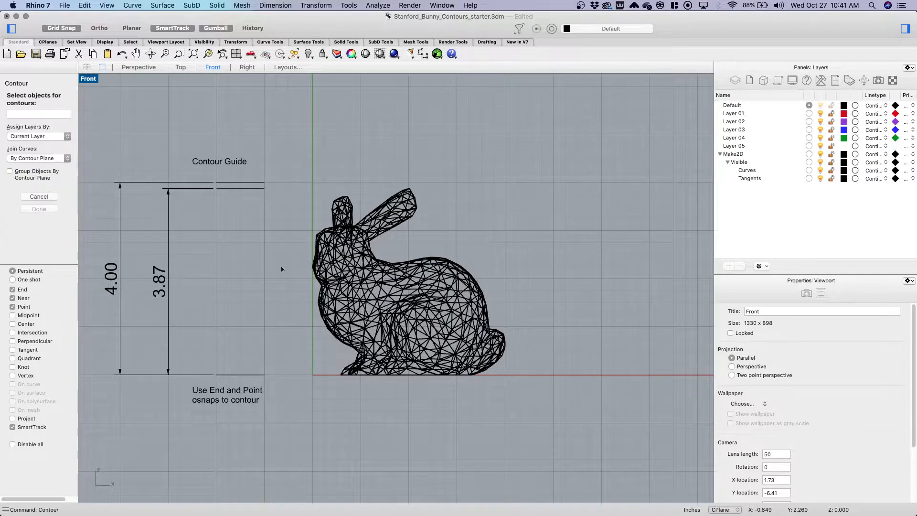
{"action": "left_click", "coordinate": [396, 285]}
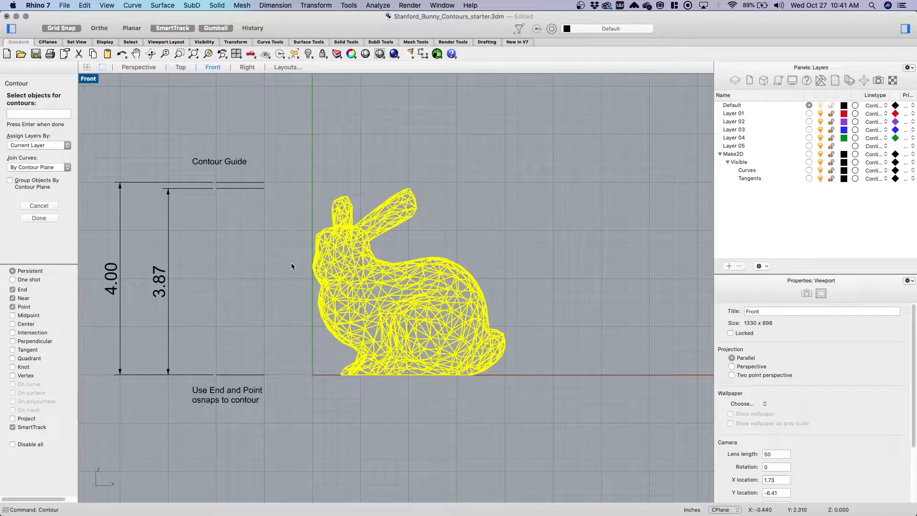
{"action": "key", "text": "Return"}
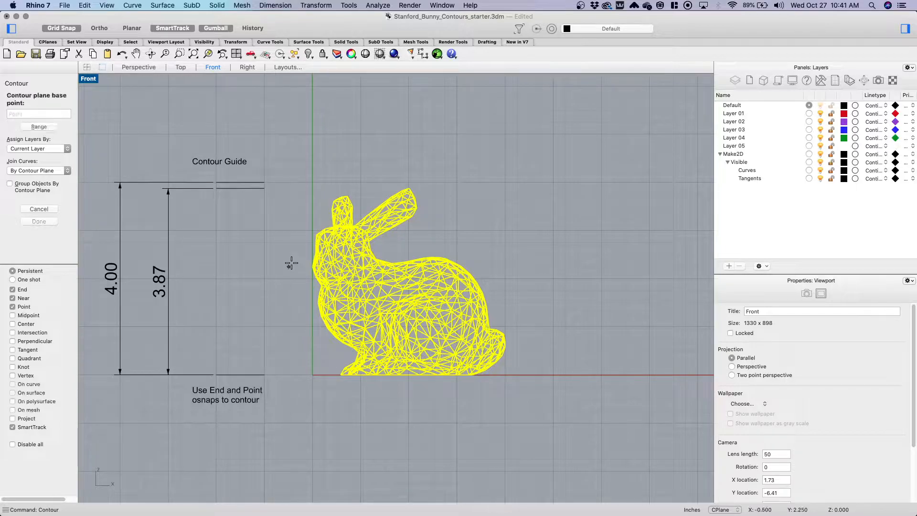
{"action": "left_click", "coordinate": [265, 374]}
{"action": "key", "text": "shift"}
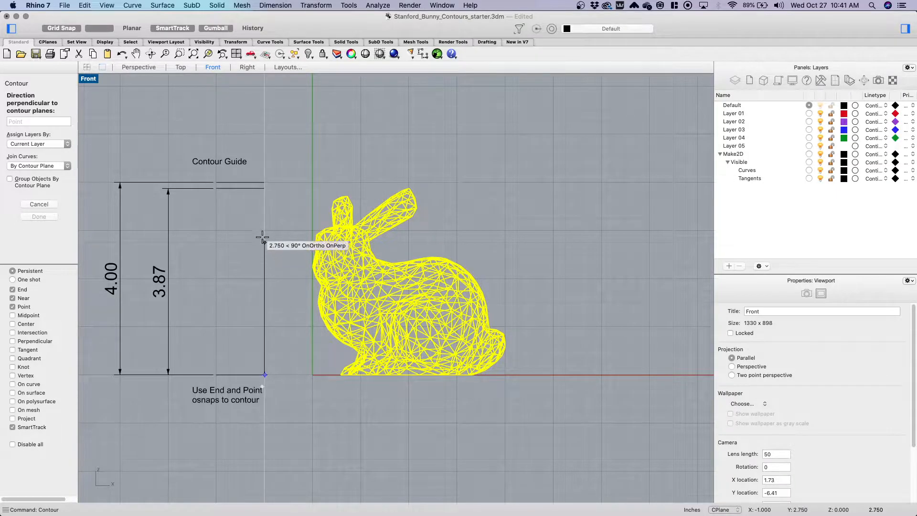
{"action": "left_click", "coordinate": [265, 187], "text": "shift"}
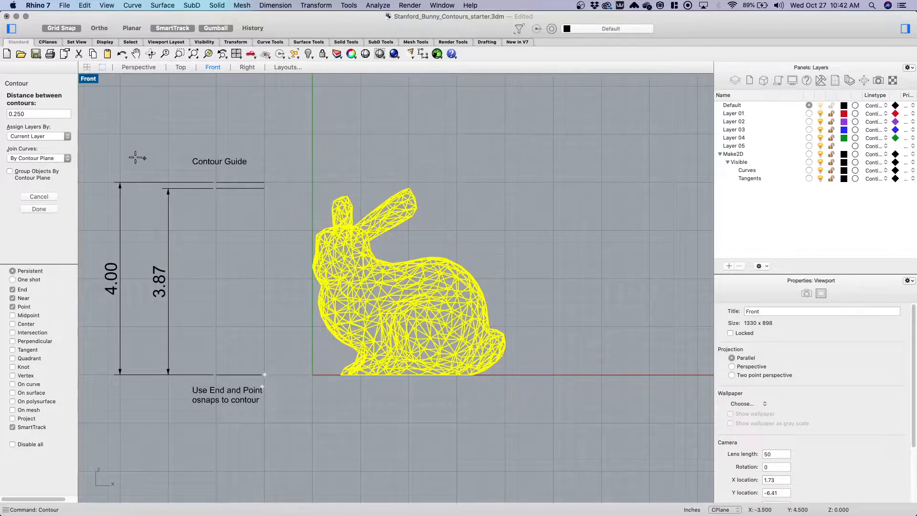
{"action": "left_click", "coordinate": [30, 114]}
{"action": "left_click_drag", "start_coordinate": [38, 114], "coordinate": [8, 116]}
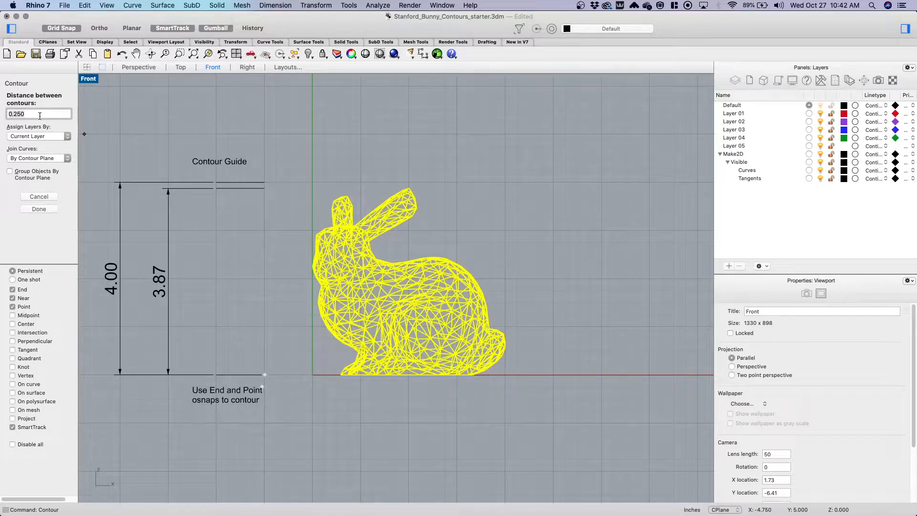
{"action": "type", "text": ".25"}
{"action": "key", "text": "Return"}
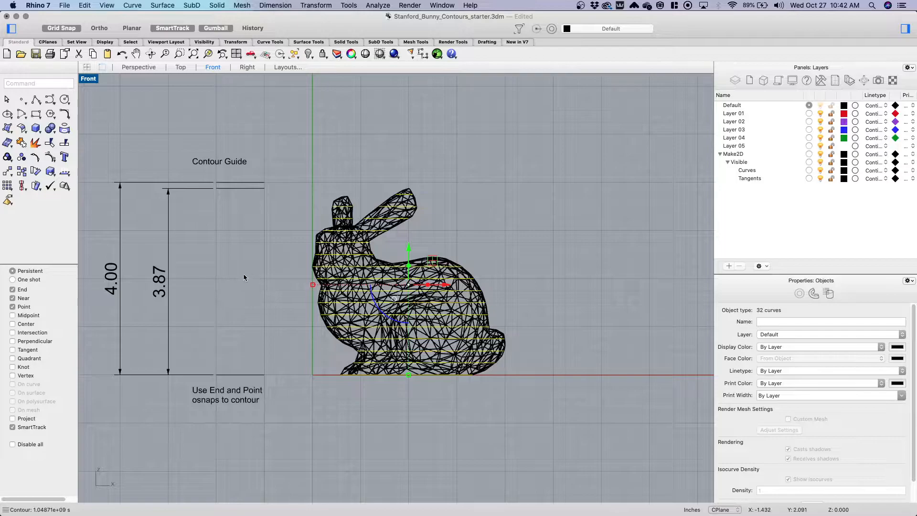
Move the 0.25 in contour curves along X, clear of the MeshToNURBS bunny
{"action": "scroll", "coordinate": [232, 275], "scroll_direction": "down", "scroll_amount": 4}
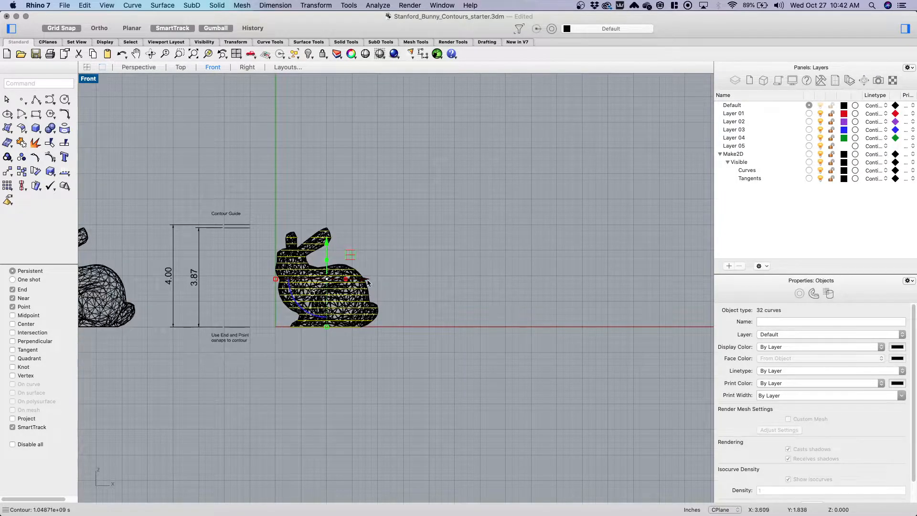
{"action": "left_click_drag", "start_coordinate": [365, 282], "coordinate": [504, 276]}
{"action": "scroll", "coordinate": [482, 277], "scroll_direction": "up", "scroll_amount": 3}
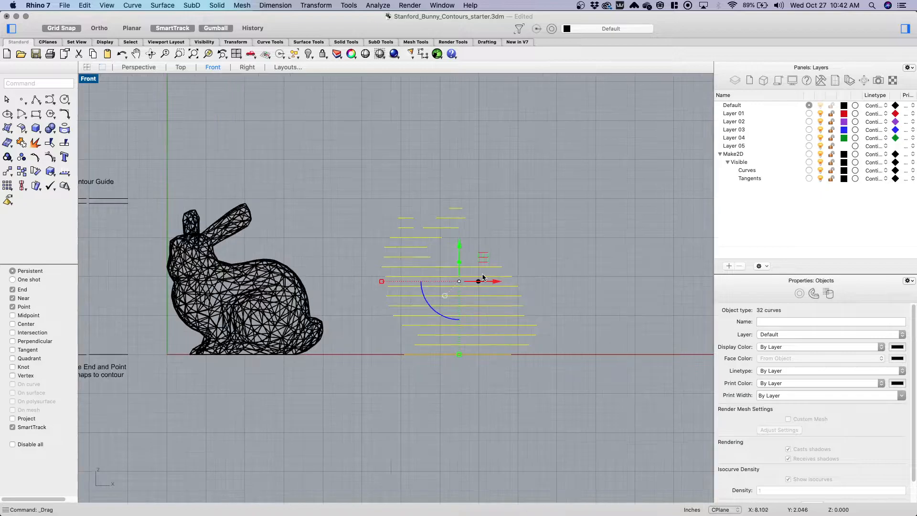
Examine the 0.25 in contour curves up close in the Perspective view and deselect them
{"action": "left_click", "coordinate": [138, 67]}
{"action": "scroll", "coordinate": [253, 262], "scroll_direction": "down", "scroll_amount": 5}
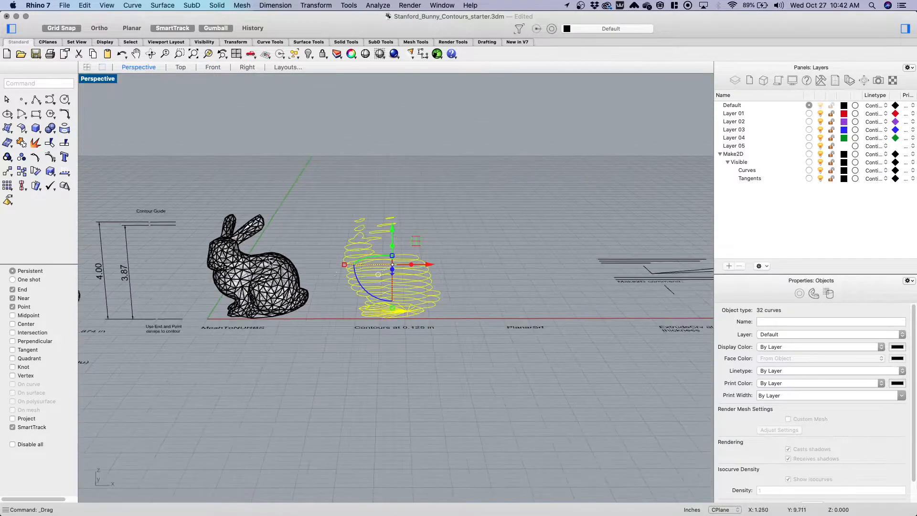
{"action": "type", "text": "zs"}
{"action": "key", "text": "Return"}
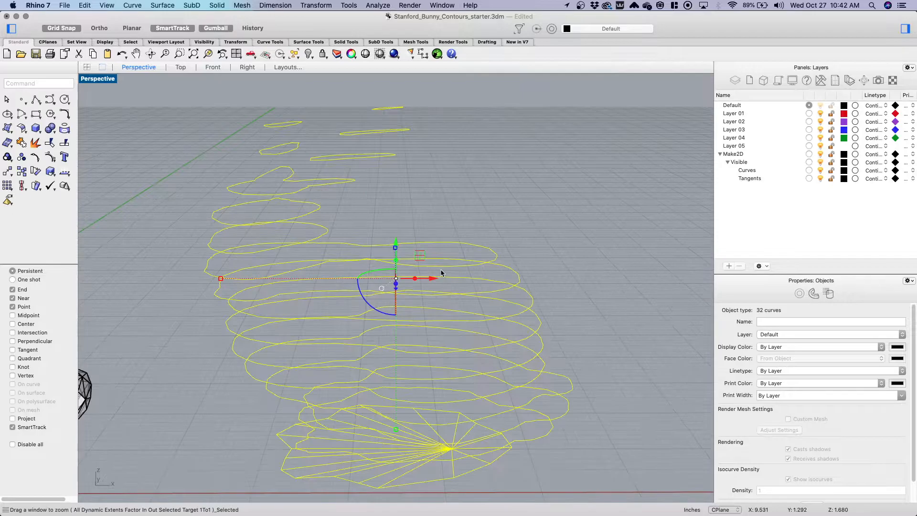
{"action": "scroll", "coordinate": [408, 194], "scroll_direction": "down", "scroll_amount": 4}
{"action": "mouse_move", "coordinate": [429, 184]}
{"action": "right_mouse_down"}
{"action": "mouse_move", "coordinate": [408, 194]}
{"action": "mouse_move", "coordinate": [430, 190]}
{"action": "mouse_move", "coordinate": [439, 207]}
{"action": "mouse_move", "coordinate": [402, 179]}
{"action": "mouse_move", "coordinate": [425, 194]}
{"action": "mouse_move", "coordinate": [422, 175]}
{"action": "mouse_move", "coordinate": [412, 187]}
{"action": "mouse_move", "coordinate": [403, 176]}
{"action": "mouse_move", "coordinate": [425, 210]}
{"action": "mouse_move", "coordinate": [424, 186]}
{"action": "mouse_move", "coordinate": [438, 202]}
{"action": "mouse_move", "coordinate": [448, 183]}
{"action": "mouse_move", "coordinate": [378, 213]}
{"action": "mouse_move", "coordinate": [410, 200]}
{"action": "mouse_move", "coordinate": [413, 184]}
{"action": "mouse_move", "coordinate": [431, 186]}
{"action": "right_mouse_up"}
{"action": "left_click", "coordinate": [440, 204]}
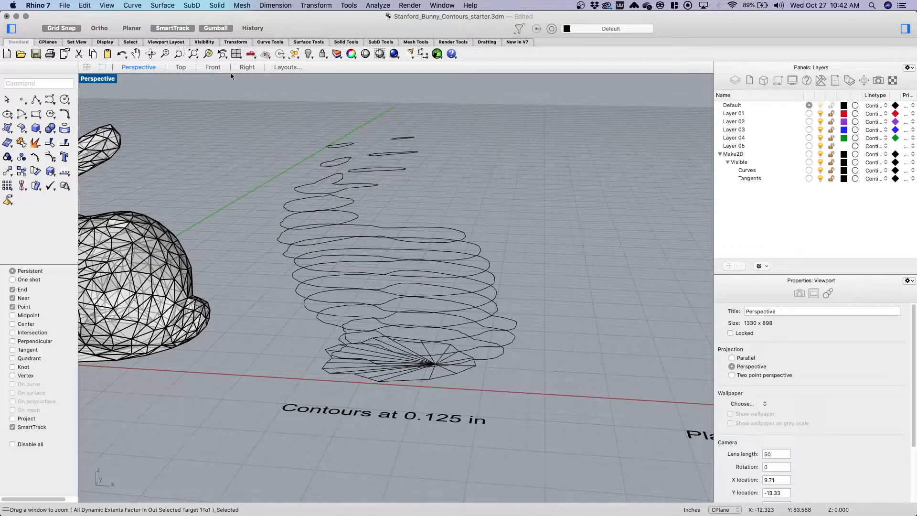
Delete the 0.25 in contour curves in the Top view
{"action": "left_click", "coordinate": [247, 67]}
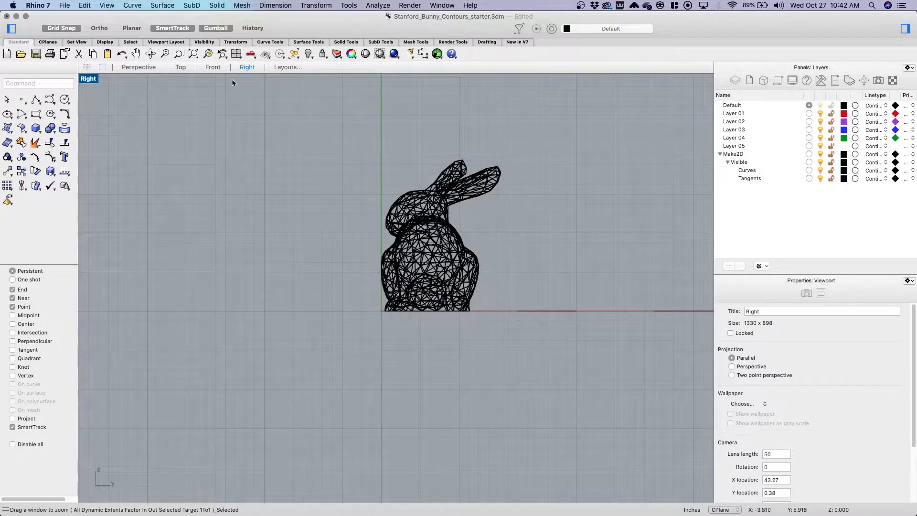
{"action": "left_click", "coordinate": [181, 67]}
{"action": "scroll", "coordinate": [450, 190], "scroll_direction": "right", "scroll_amount": 5}
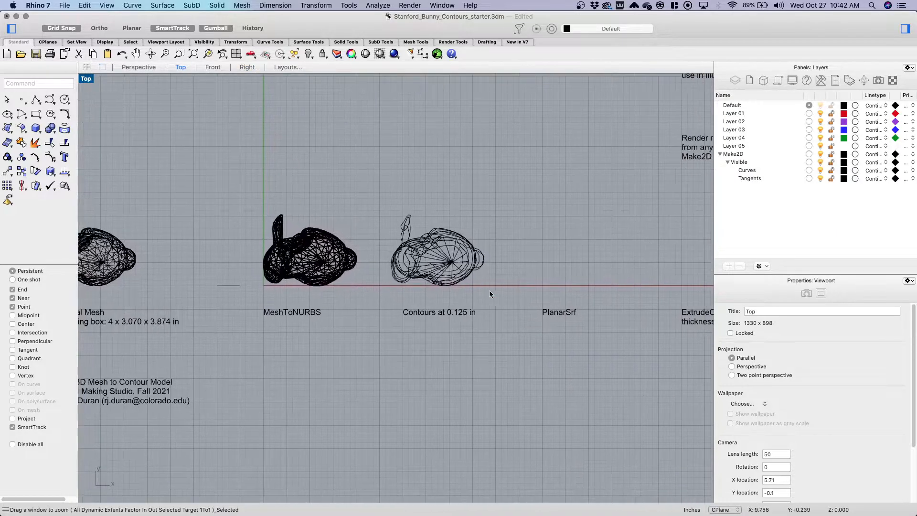
{"action": "left_click", "coordinate": [405, 213]}
{"action": "key", "text": "Delete"}
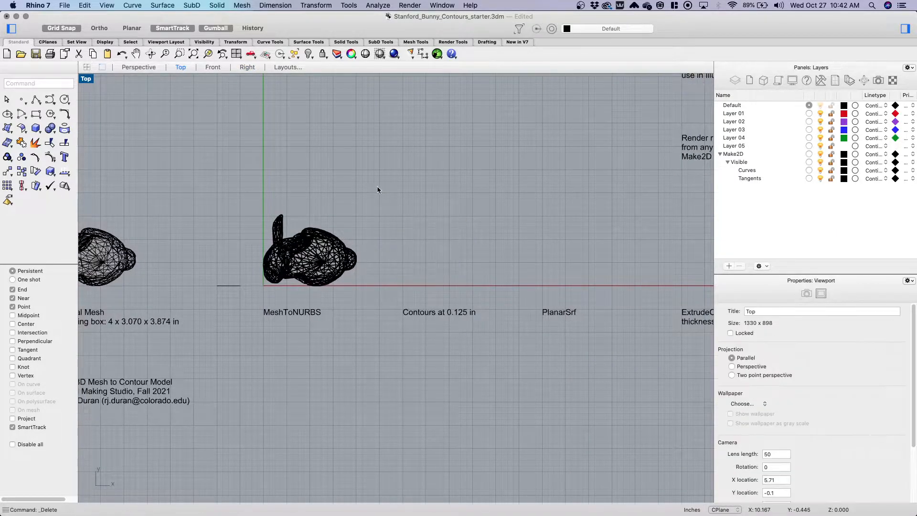
Contour the MeshToNURBS bunny in the Front view between the base and 3.87 guide line ends, with 0.125 in between contours
{"action": "left_click", "coordinate": [327, 247]}
{"action": "left_click", "coordinate": [213, 67]}
{"action": "scroll", "coordinate": [475, 236], "scroll_direction": "left", "scroll_amount": 10}
{"action": "type", "text": "cont"}
{"action": "key", "text": "Return"}
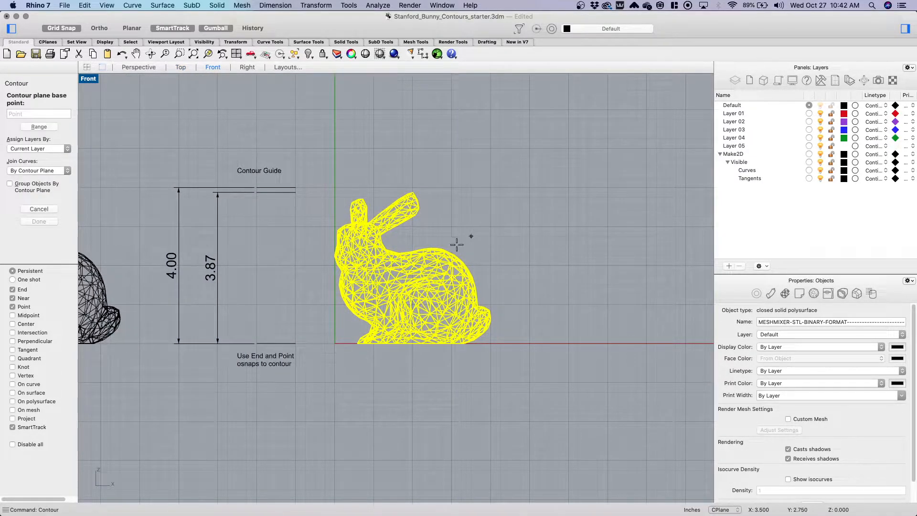
{"action": "left_click", "coordinate": [296, 343]}
{"action": "left_click", "coordinate": [294, 193]}
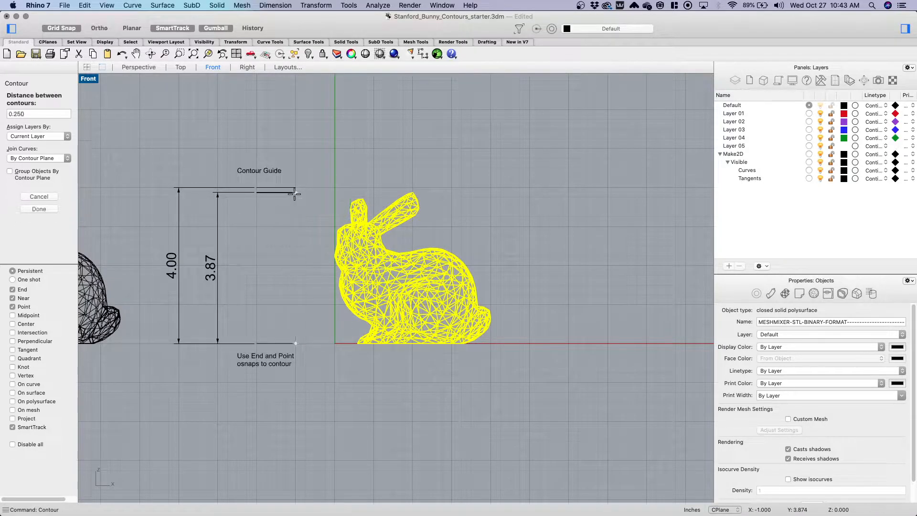
{"action": "double_click", "coordinate": [32, 114]}
{"action": "type", "text": ".125"}
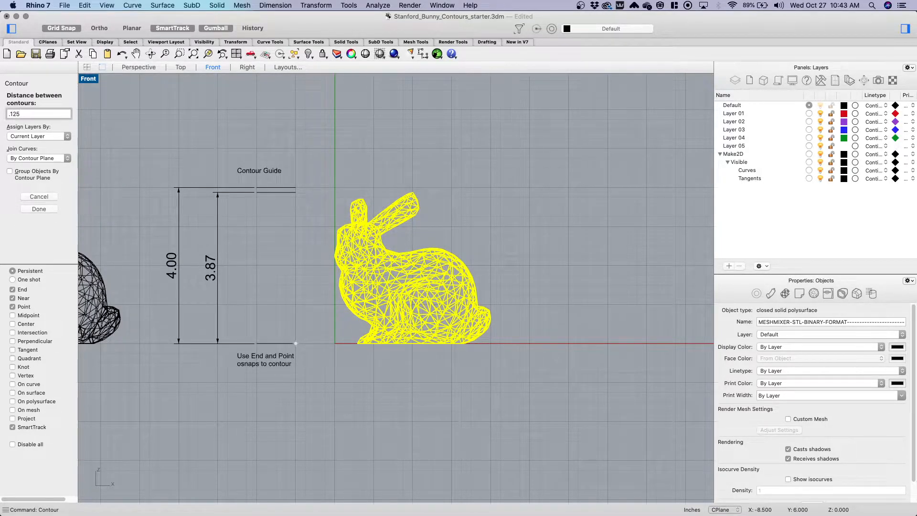
{"action": "key", "text": "Return"}
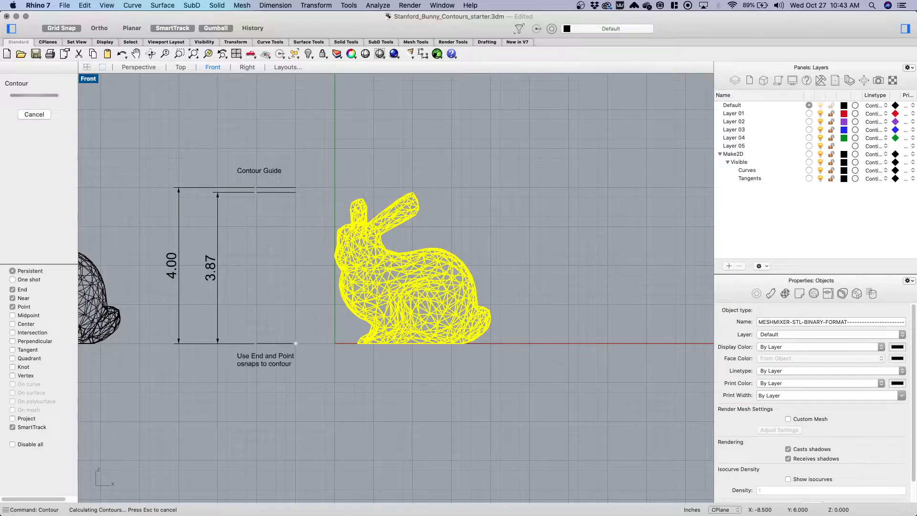
Move the 0.125 in contour curves along X away from the MeshToNURBS bunny
{"action": "right_click_drag", "start_coordinate": [477, 208], "coordinate": [342, 200]}
{"action": "left_click_drag", "start_coordinate": [317, 273], "coordinate": [520, 262]}
{"action": "right_click_drag", "start_coordinate": [393, 162], "coordinate": [339, 163]}
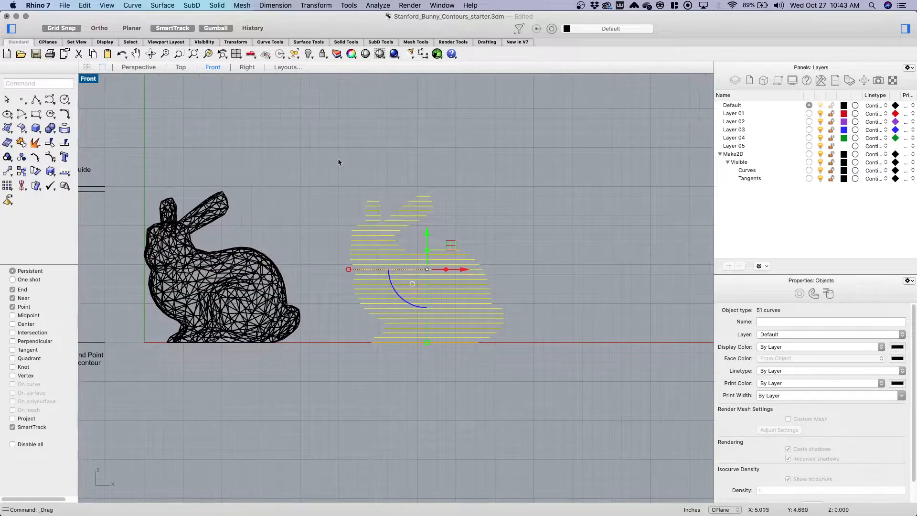
Compare the 0.125 in contour curves with the MeshToNURBS bunny in the Perspective view
{"action": "left_click", "coordinate": [146, 70]}
{"action": "right_click_drag", "start_coordinate": [413, 201], "coordinate": [360, 178]}
{"action": "left_click", "coordinate": [369, 163]}
{"action": "scroll", "coordinate": [319, 163], "scroll_direction": "up", "scroll_amount": 3}
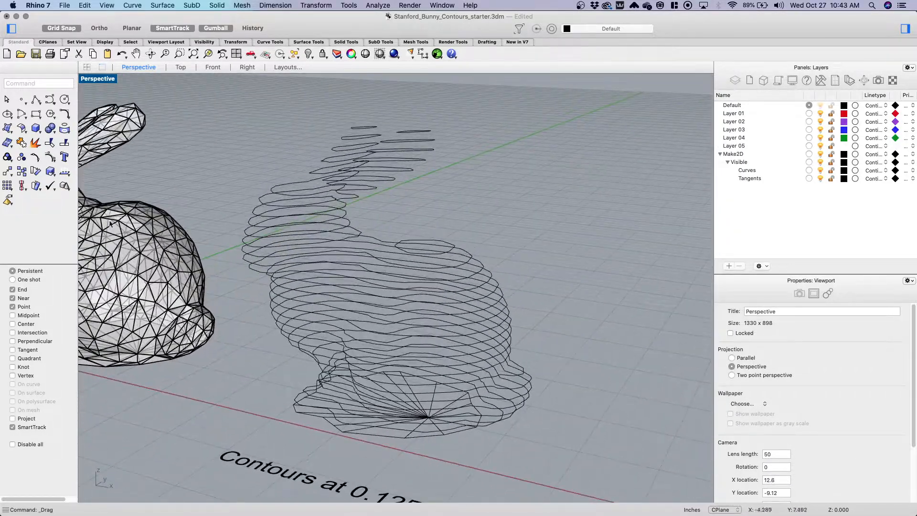
{"action": "scroll", "coordinate": [409, 225], "scroll_direction": "down", "scroll_amount": 5}
{"action": "right_click_drag", "start_coordinate": [454, 220], "coordinate": [493, 233]}
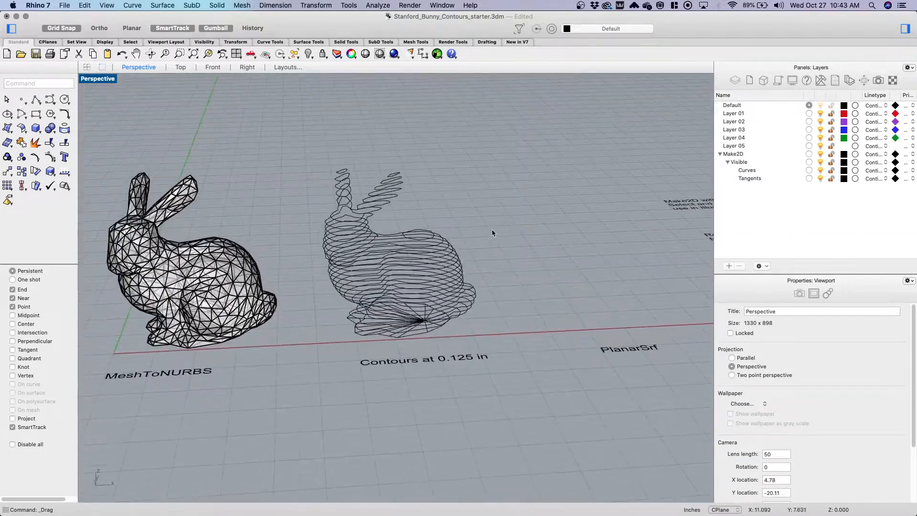
Inspect the radiating open curves in the lowest contour layer from below and from the side, then deselect them
{"action": "scroll", "coordinate": [460, 302], "scroll_direction": "up", "scroll_amount": 10}
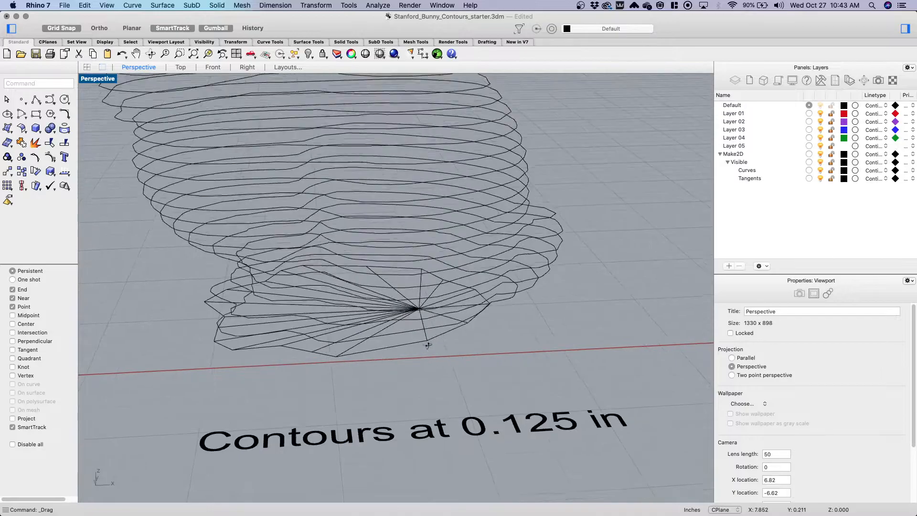
{"action": "right_click_drag", "start_coordinate": [399, 378], "coordinate": [421, 315]}
{"action": "left_click", "coordinate": [421, 315]}
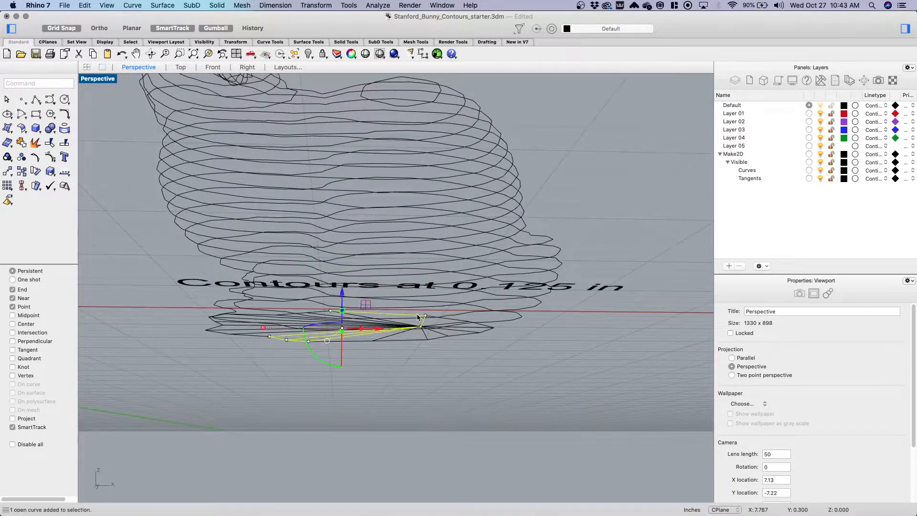
{"action": "right_click_drag", "start_coordinate": [483, 364], "coordinate": [441, 297]}
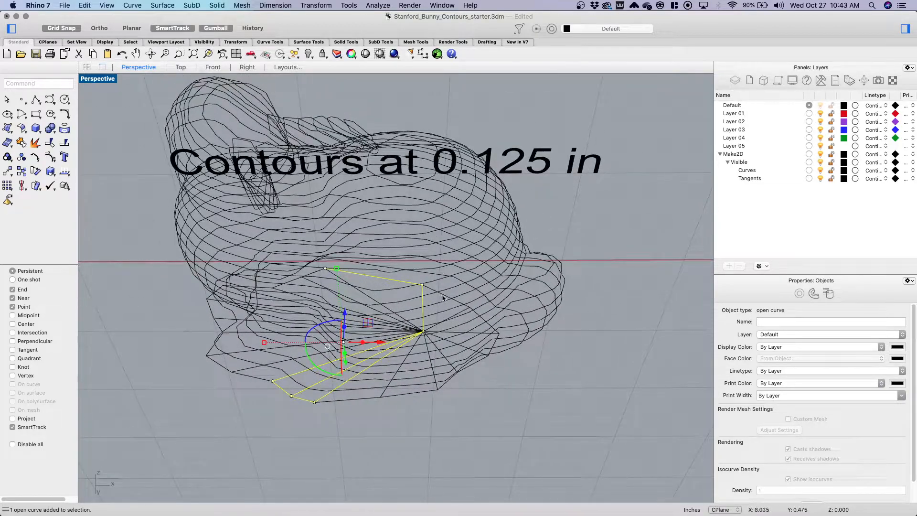
{"action": "left_click", "coordinate": [442, 295]}
{"action": "left_click", "coordinate": [483, 323]}
{"action": "left_click", "coordinate": [415, 394]}
{"action": "left_click", "coordinate": [346, 399]}
{"action": "right_click_drag", "start_coordinate": [488, 409], "coordinate": [458, 385]}
{"action": "key", "text": "Escape"}
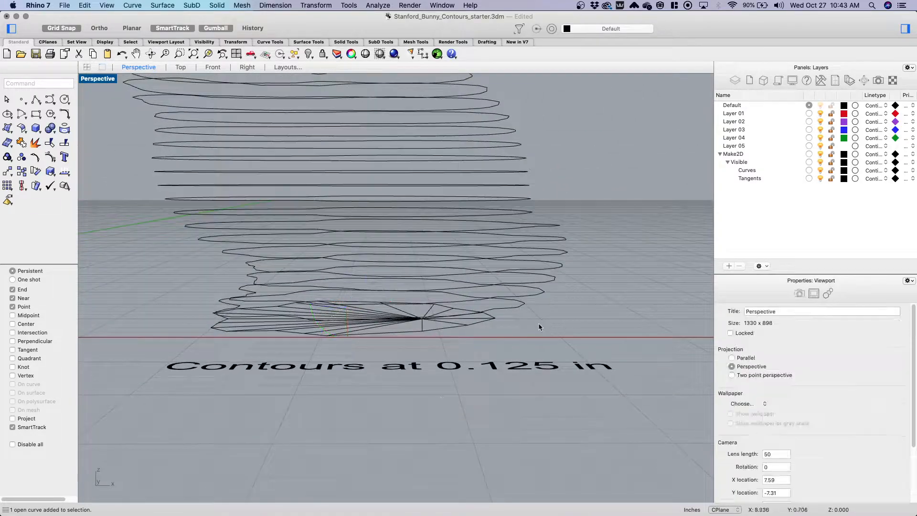
{"action": "scroll", "coordinate": [306, 153], "scroll_direction": "down", "scroll_amount": 5}
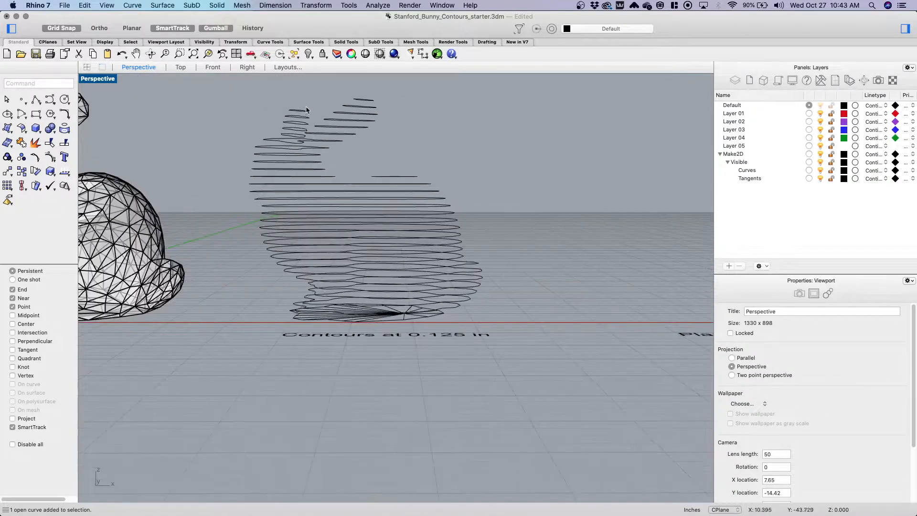
Hide the closed contour curves above the lowest layer in the Front view
{"action": "left_click_drag", "start_coordinate": [485, 91], "coordinate": [245, 205]}
{"action": "left_click", "coordinate": [212, 67]}
{"action": "key", "text": "Escape"}
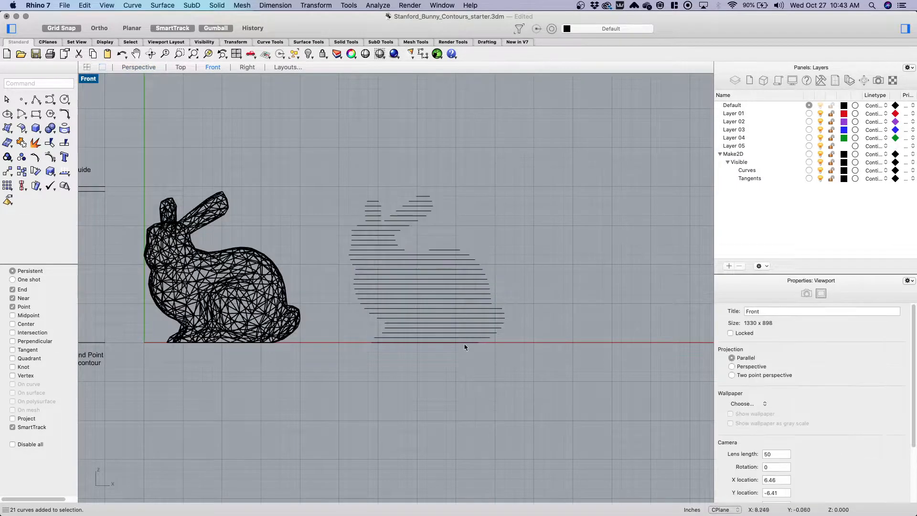
{"action": "scroll", "coordinate": [577, 216], "scroll_direction": "up", "scroll_amount": 5}
{"action": "left_click_drag", "start_coordinate": [222, 150], "coordinate": [573, 400]}
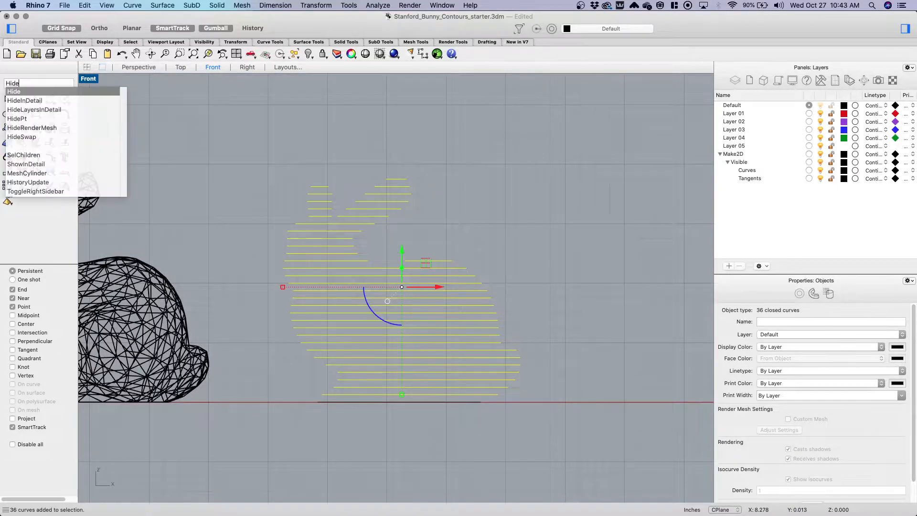
{"action": "key", "text": "Return"}
Explode all the curves of the lowest contour layer in the Top view
{"action": "left_click_drag", "start_coordinate": [490, 396], "coordinate": [297, 442]}
{"action": "left_click", "coordinate": [392, 328]}
{"action": "left_click", "coordinate": [179, 71]}
{"action": "scroll", "coordinate": [430, 224], "scroll_direction": "up", "scroll_amount": 10}
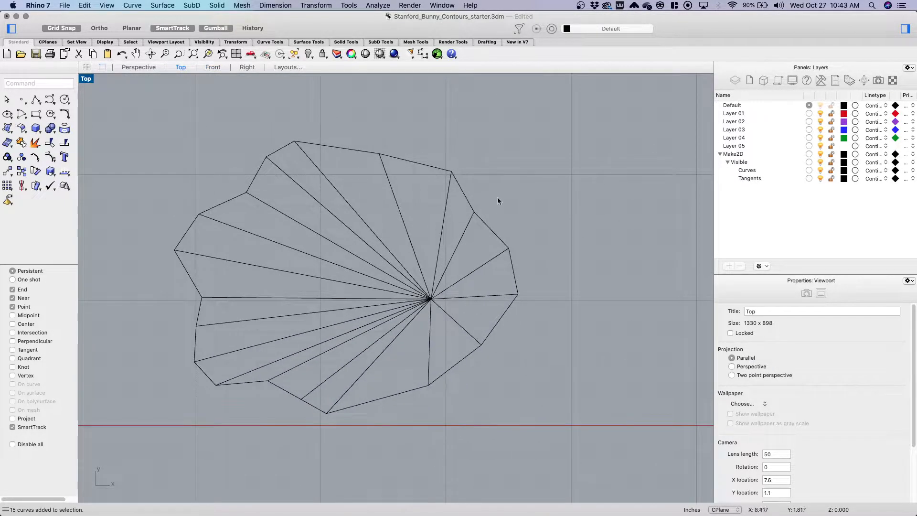
{"action": "left_click_drag", "start_coordinate": [143, 114], "coordinate": [544, 420]}
{"action": "type", "text": "e"}
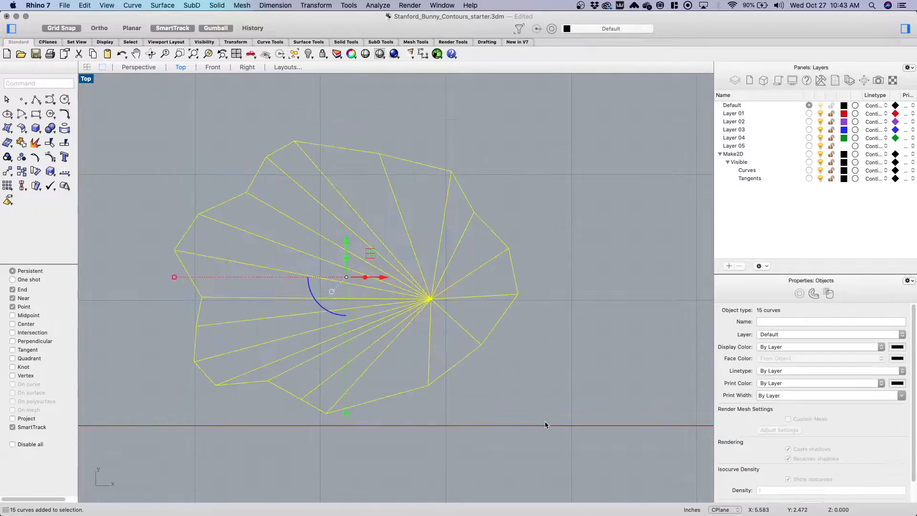
{"action": "type", "text": "xplo"}
{"action": "key", "text": "Return"}
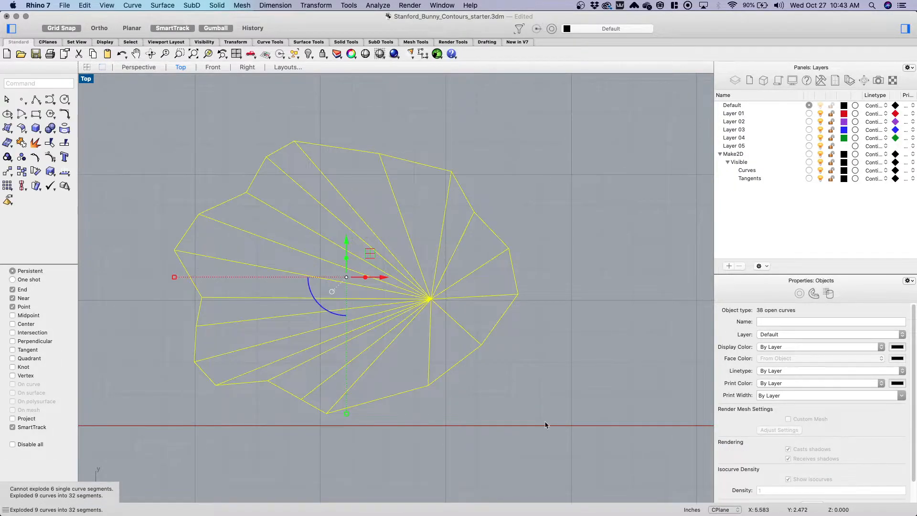
Delete the radiating inner lines of the lowest layer and join its outline segments into one closed curve
{"action": "left_click_drag", "start_coordinate": [453, 327], "coordinate": [408, 281]}
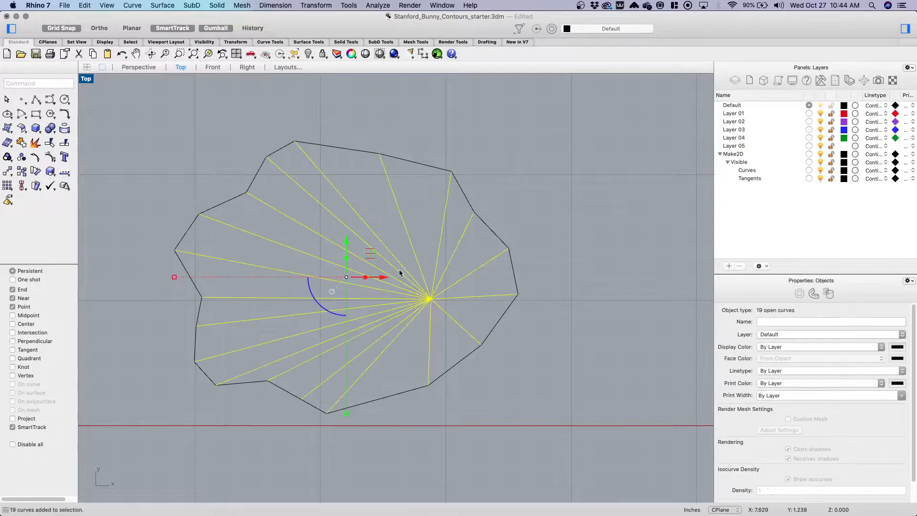
{"action": "key", "text": "Delete"}
{"action": "left_click_drag", "start_coordinate": [203, 160], "coordinate": [546, 426]}
{"action": "type", "text": "join"}
{"action": "key", "text": "Return"}
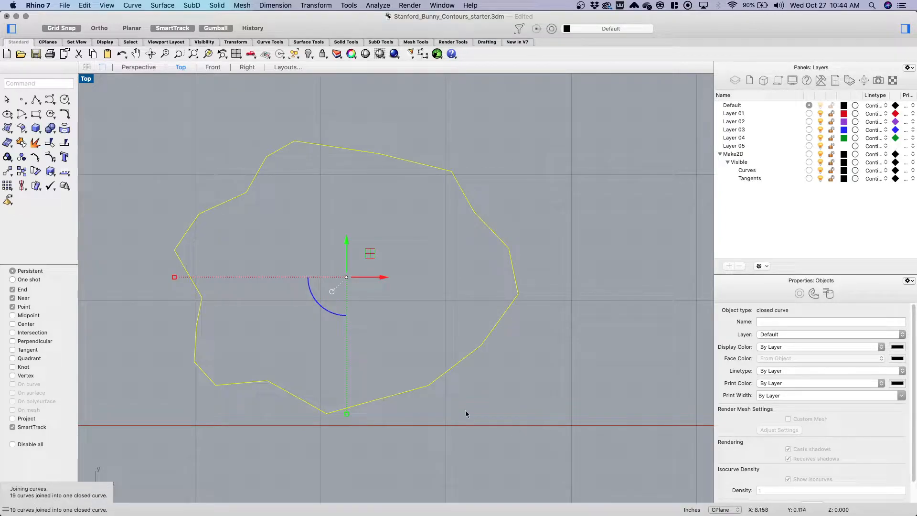
{"action": "left_click", "coordinate": [477, 176]}
{"action": "scroll", "coordinate": [351, 248], "scroll_direction": "down", "scroll_amount": 3}
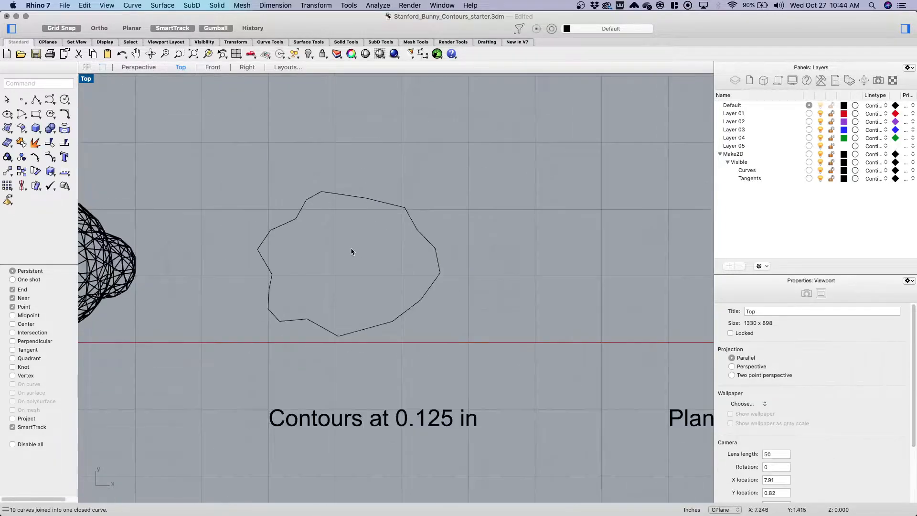
Show the hidden contour curves again and check the complete stack in the Front and Perspective views
{"action": "left_click", "coordinate": [212, 67]}
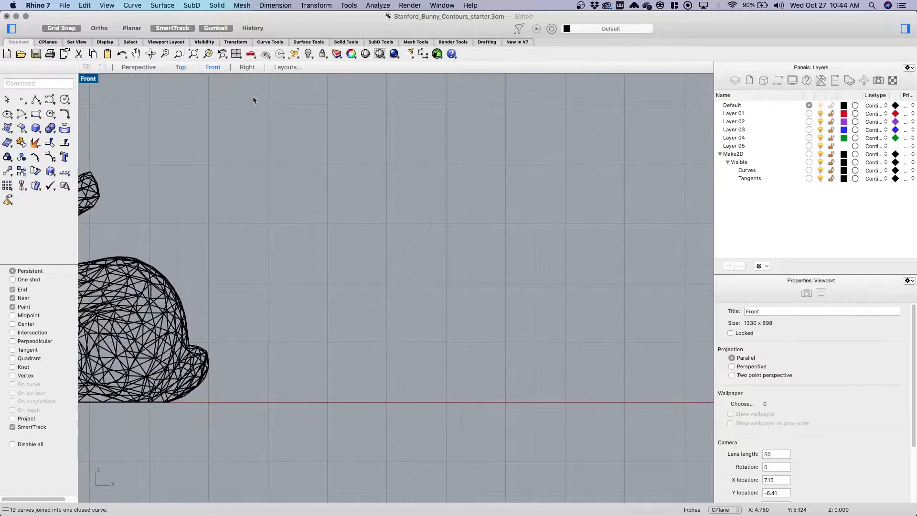
{"action": "type", "text": "show"}
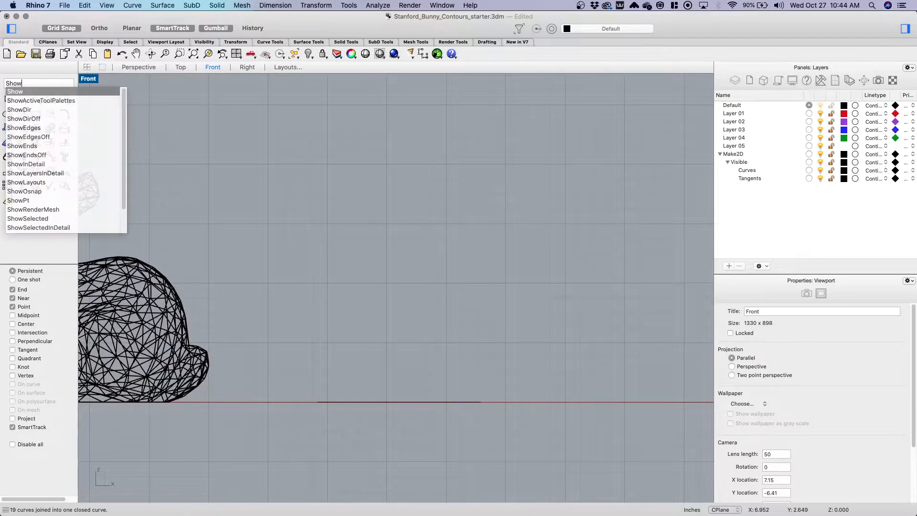
{"action": "key", "text": "Return"}
{"action": "right_click_drag", "start_coordinate": [429, 237], "coordinate": [458, 200]}
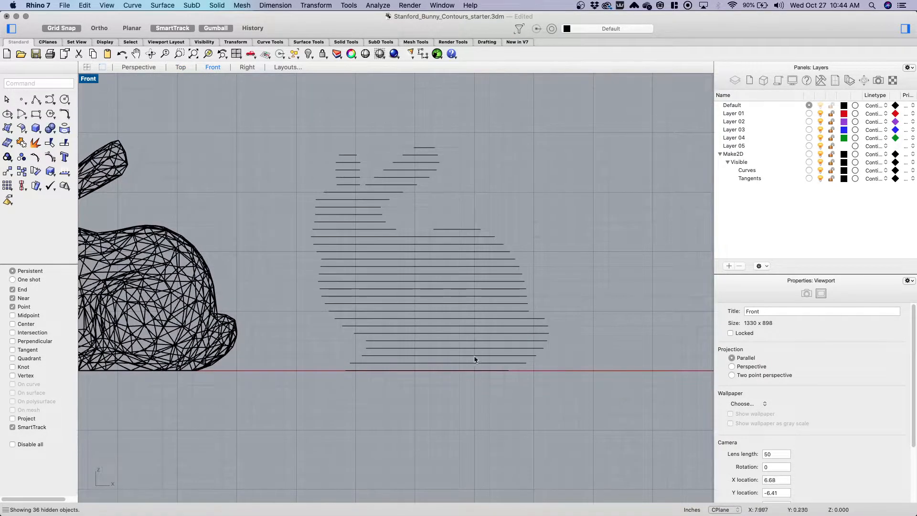
{"action": "right_click_drag", "start_coordinate": [531, 195], "coordinate": [507, 214]}
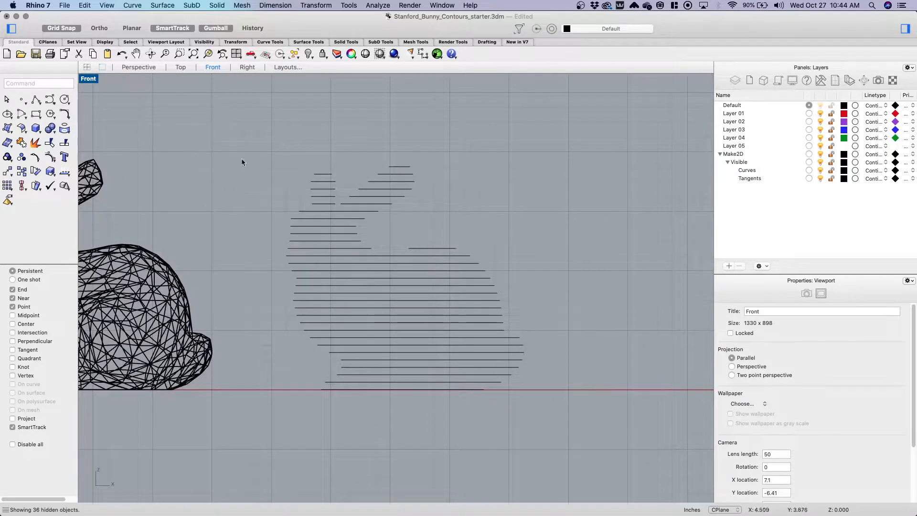
{"action": "left_click", "coordinate": [182, 67]}
{"action": "left_click", "coordinate": [139, 68]}
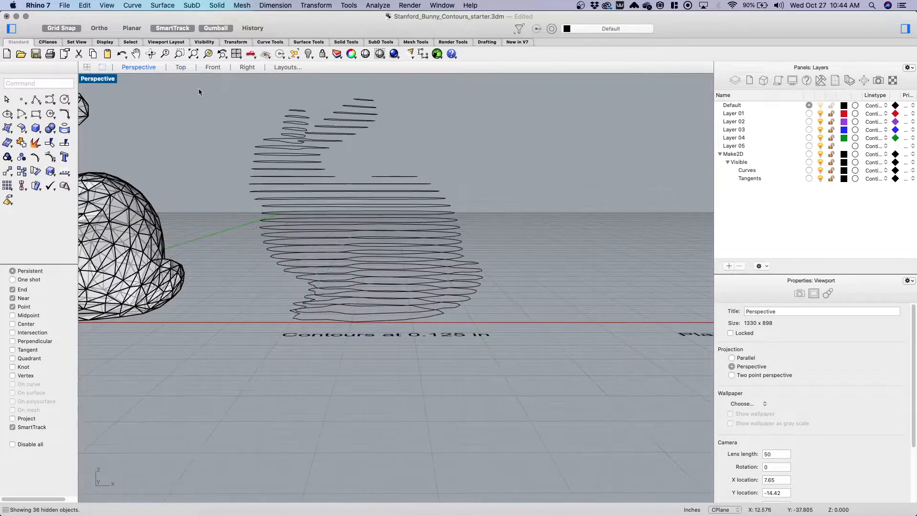
{"action": "right_click_drag", "start_coordinate": [242, 146], "coordinate": [312, 152]}
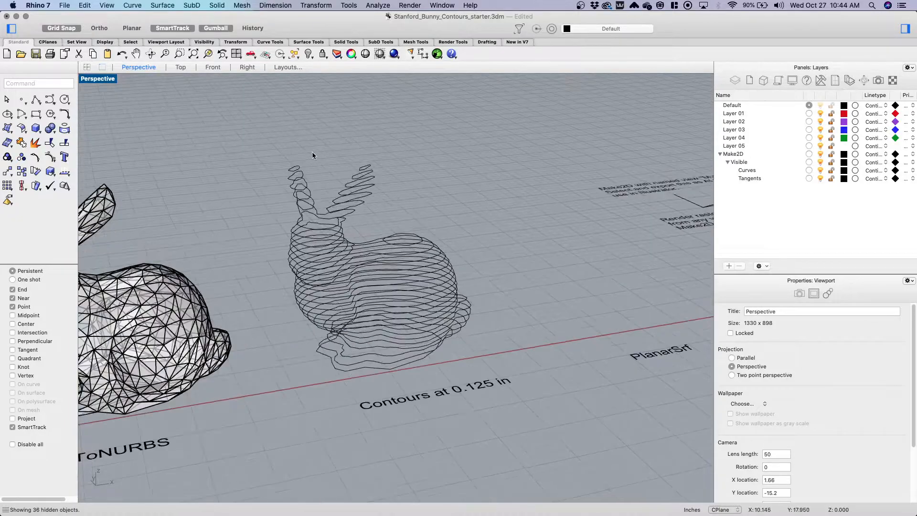
{"action": "right_click_drag", "start_coordinate": [501, 299], "coordinate": [502, 387]}
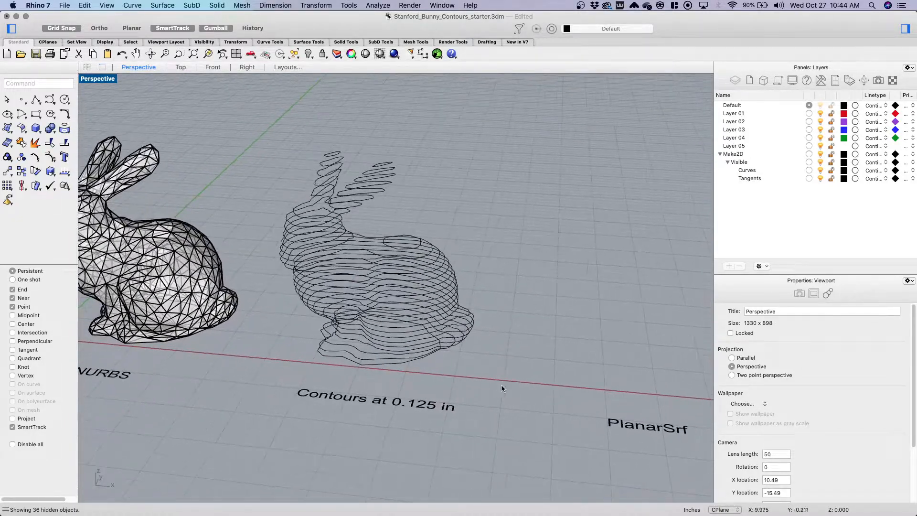
Create planar surfaces from all the closed 0.125 in contour curves with PlanarSrf, then deselect the curves
{"action": "left_click_drag", "start_coordinate": [285, 152], "coordinate": [271, 134]}
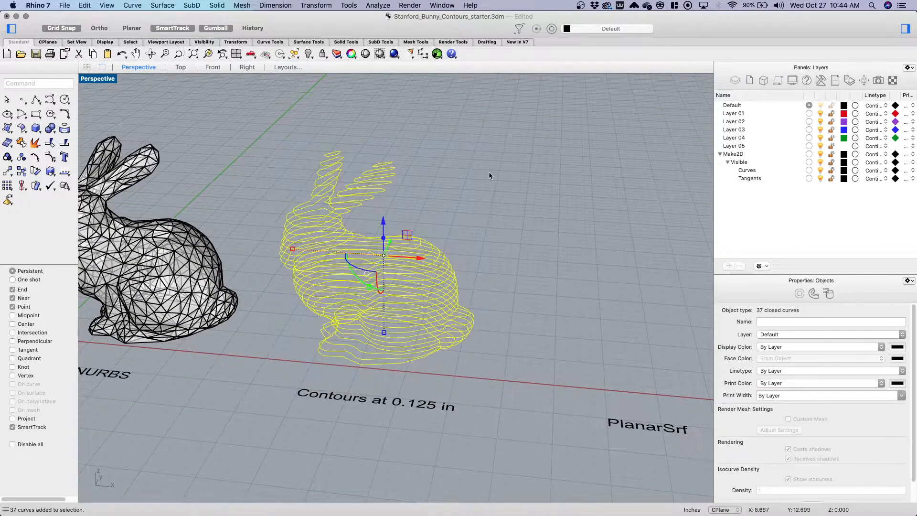
{"action": "scroll", "coordinate": [244, 208], "scroll_direction": "down", "scroll_amount": 5}
{"action": "right_click_drag", "start_coordinate": [388, 205], "coordinate": [412, 206]}
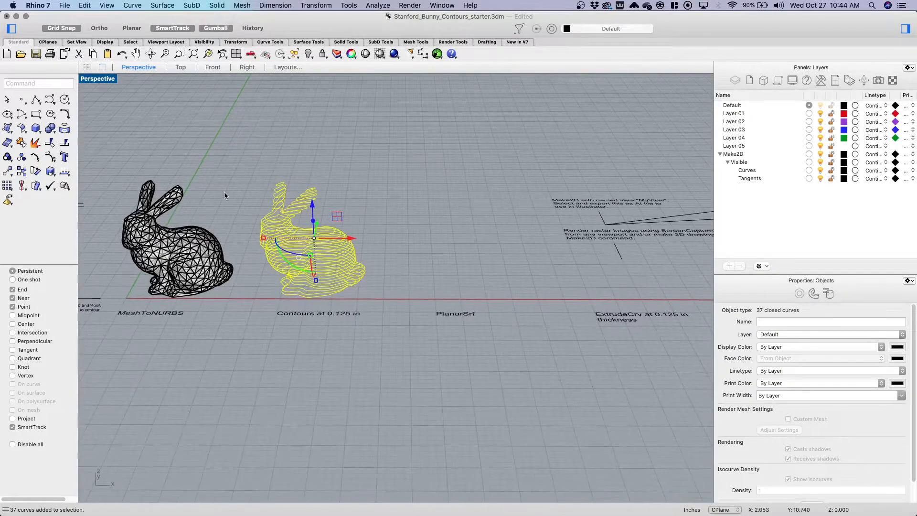
{"action": "scroll", "coordinate": [215, 202], "scroll_direction": "up", "scroll_amount": 2}
{"action": "scroll", "coordinate": [214, 202], "scroll_direction": "up", "scroll_amount": 2}
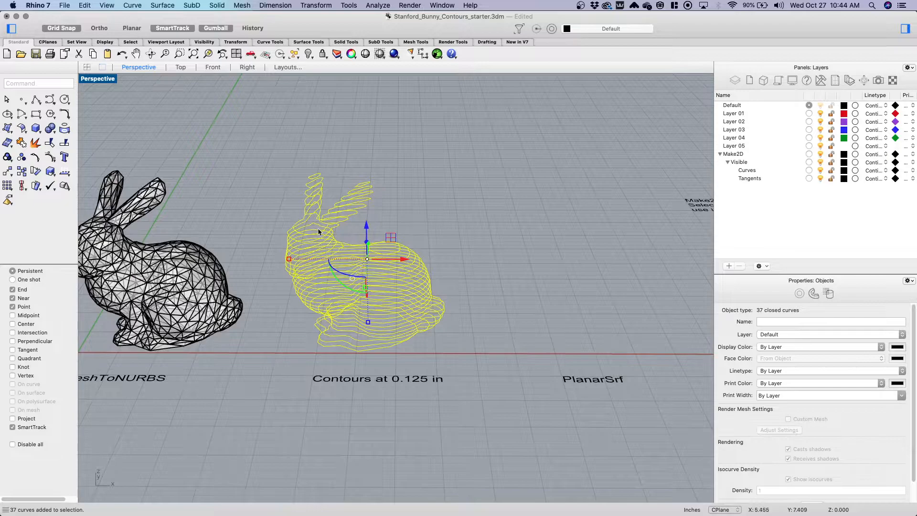
{"action": "scroll", "coordinate": [305, 215], "scroll_direction": "up", "scroll_amount": 2}
{"action": "right_click_drag", "start_coordinate": [305, 215], "coordinate": [440, 213]}
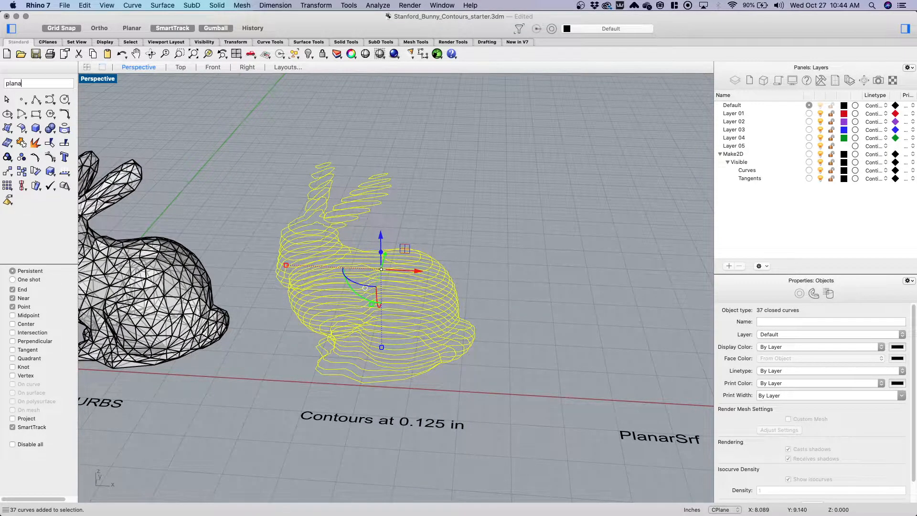
{"action": "type", "text": "r"}
{"action": "key", "text": "Down"}
{"action": "key", "text": "Down"}
{"action": "key", "text": "Down"}
{"action": "key", "text": "Down"}
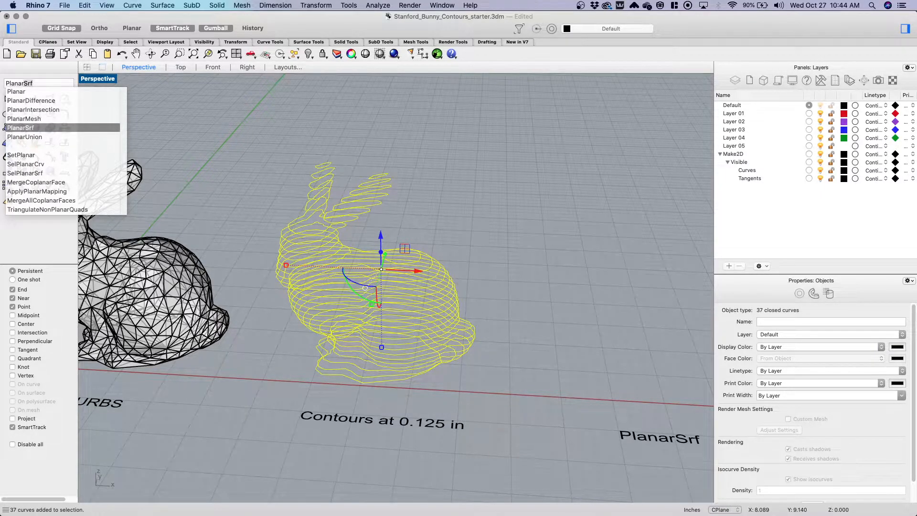
{"action": "key", "text": "Return"}
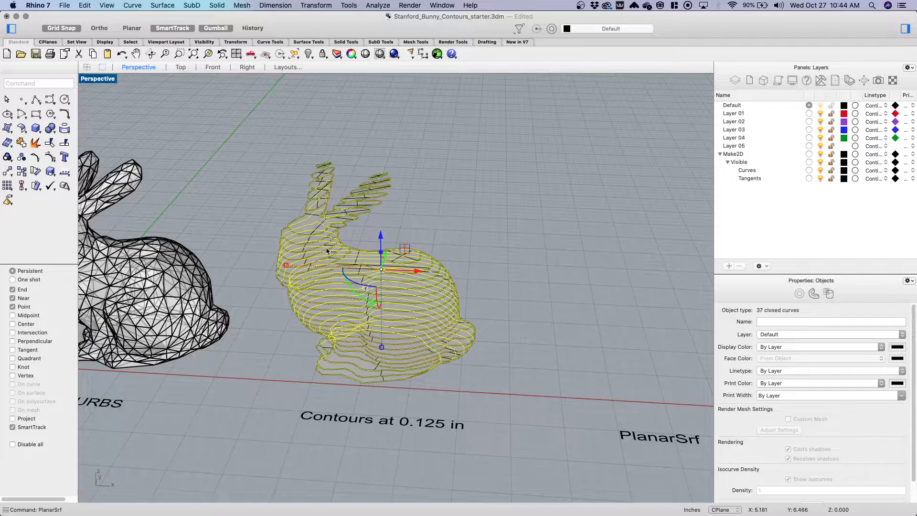
{"action": "scroll", "coordinate": [209, 275], "scroll_direction": "down", "scroll_amount": 2}
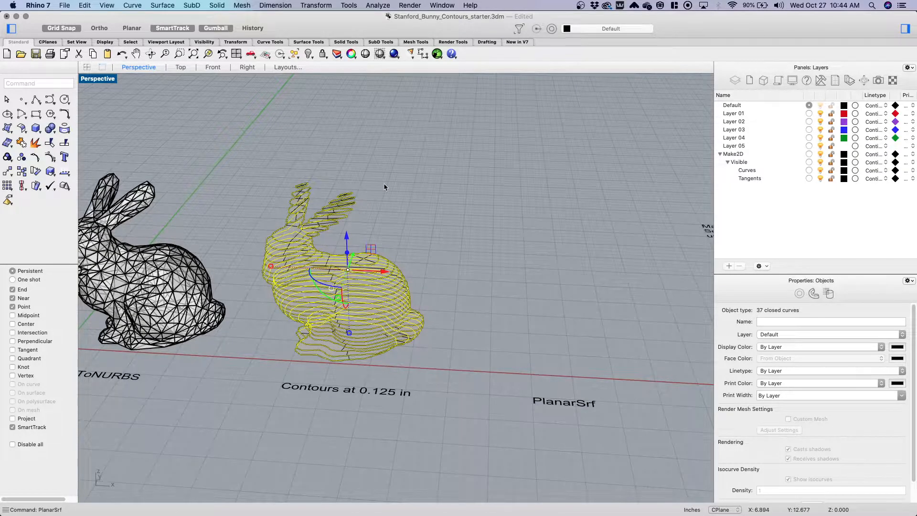
{"action": "key", "text": "Escape"}
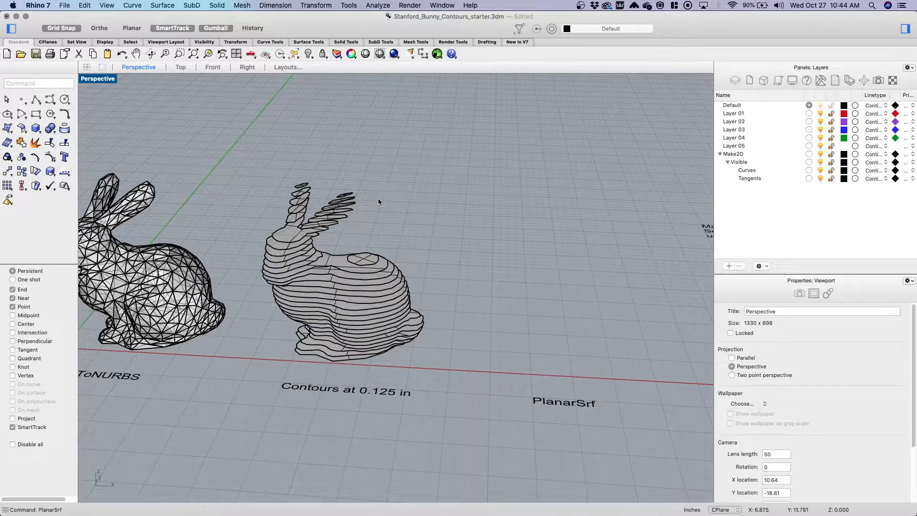
Select all surfaces with SelSrf and move them along X from the contour curves to above the PlanarSrf label
{"action": "scroll", "coordinate": [358, 242], "scroll_direction": "up", "scroll_amount": 2}
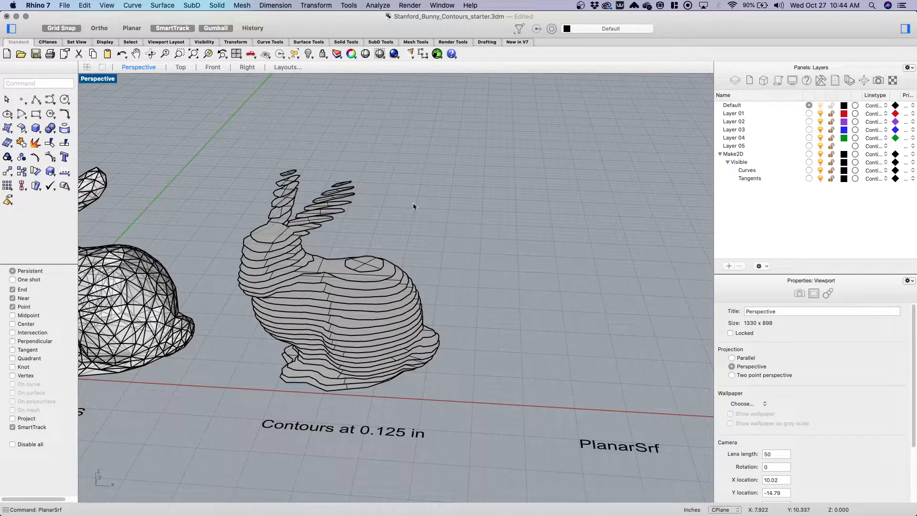
{"action": "type", "text": "lSrf"}
{"action": "key", "text": "Return"}
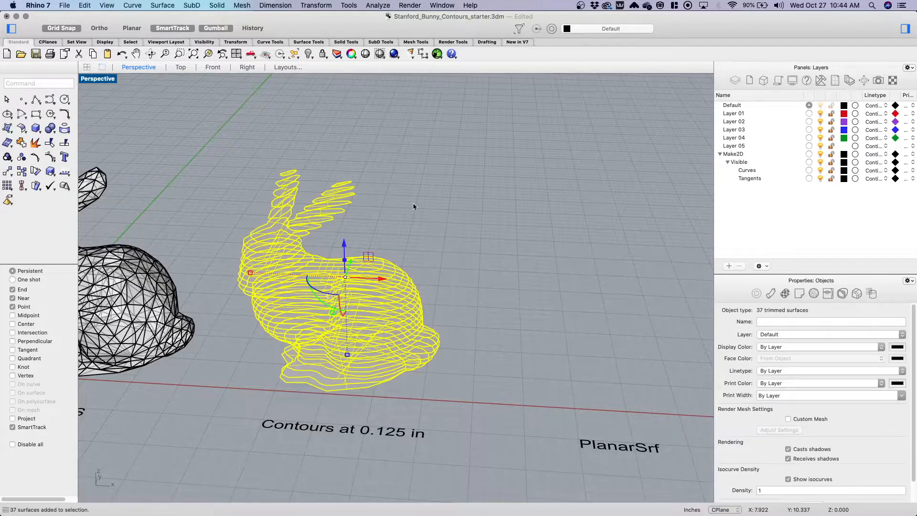
{"action": "scroll", "coordinate": [395, 222], "scroll_direction": "down", "scroll_amount": 6}
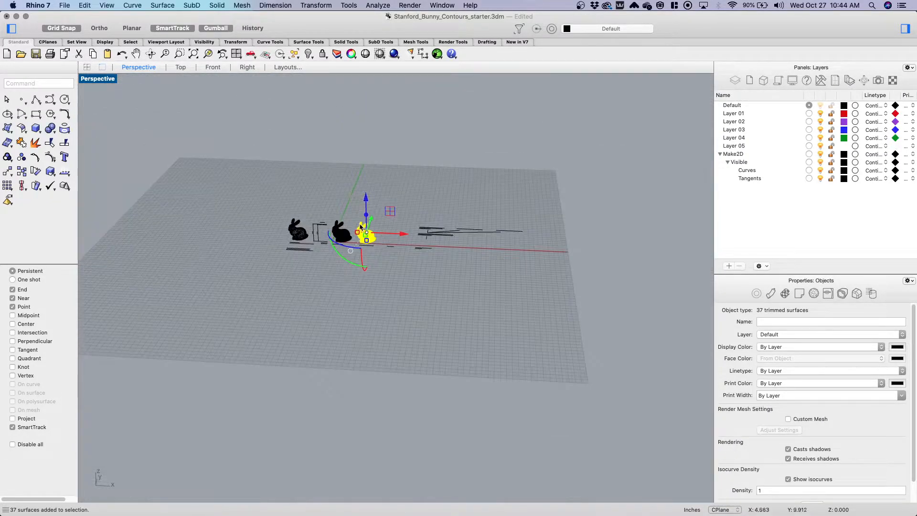
{"action": "scroll", "coordinate": [367, 231], "scroll_direction": "up", "scroll_amount": 10}
{"action": "scroll", "coordinate": [387, 185], "scroll_direction": "down", "scroll_amount": 8}
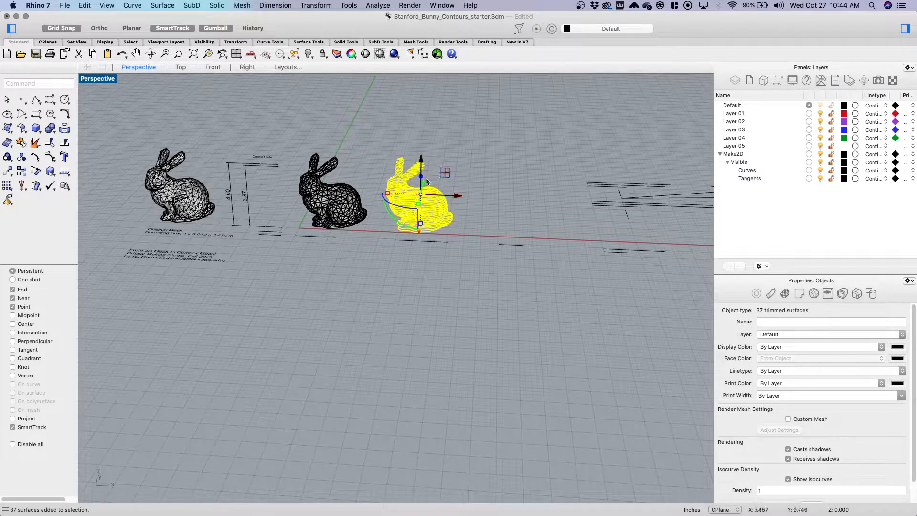
{"action": "scroll", "coordinate": [415, 181], "scroll_direction": "up", "scroll_amount": 6}
{"action": "scroll", "coordinate": [345, 186], "scroll_direction": "up", "scroll_amount": 5}
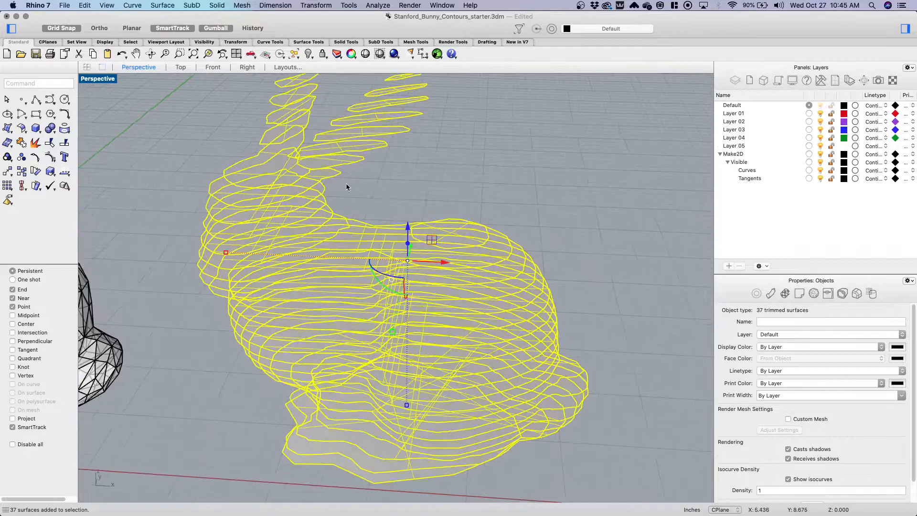
{"action": "scroll", "coordinate": [385, 139], "scroll_direction": "down", "scroll_amount": 6}
{"action": "scroll", "coordinate": [397, 200], "scroll_direction": "up", "scroll_amount": 2}
{"action": "scroll", "coordinate": [408, 260], "scroll_direction": "down", "scroll_amount": 4}
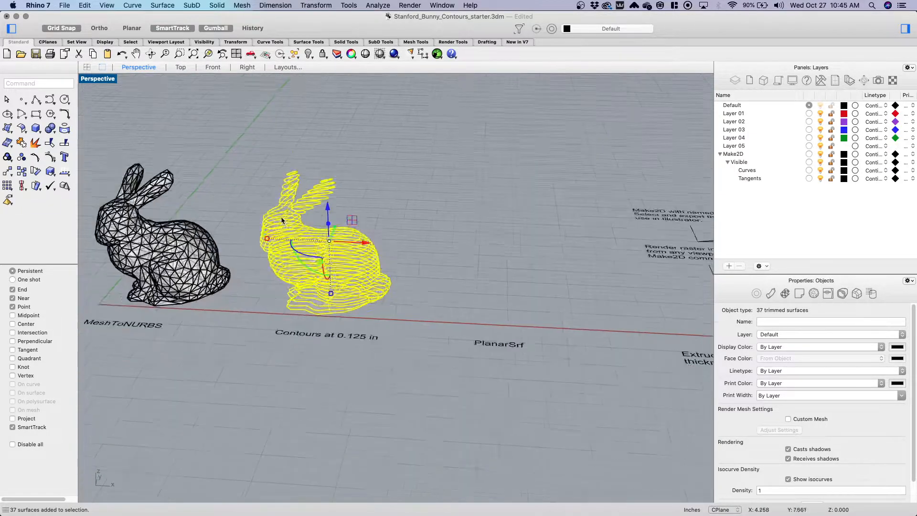
{"action": "left_click_drag", "start_coordinate": [357, 238], "coordinate": [508, 249]}
{"action": "left_click", "coordinate": [507, 318]}
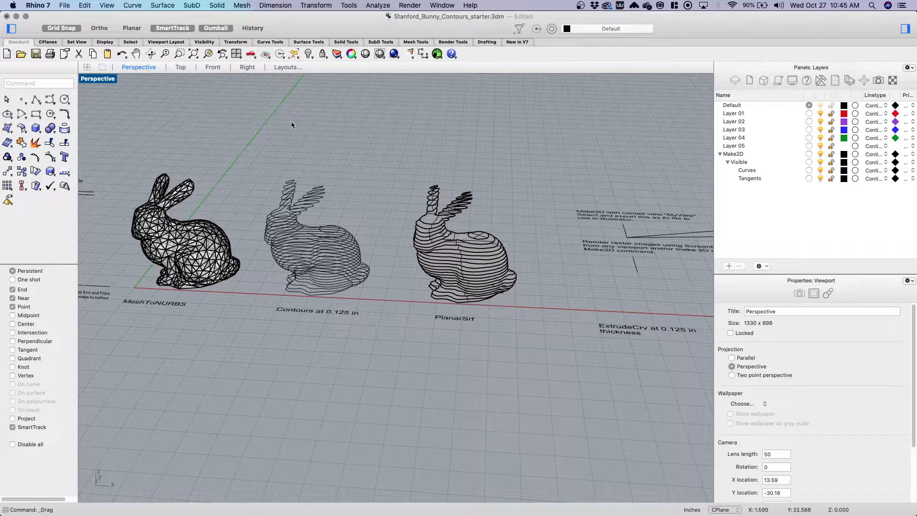
Zoom to the selected planar surfaces of the bunny for a closer look, then deselect them
{"action": "left_click_drag", "start_coordinate": [419, 216], "coordinate": [399, 167]}
{"action": "type", "text": "zs"}
{"action": "key", "text": "Return"}
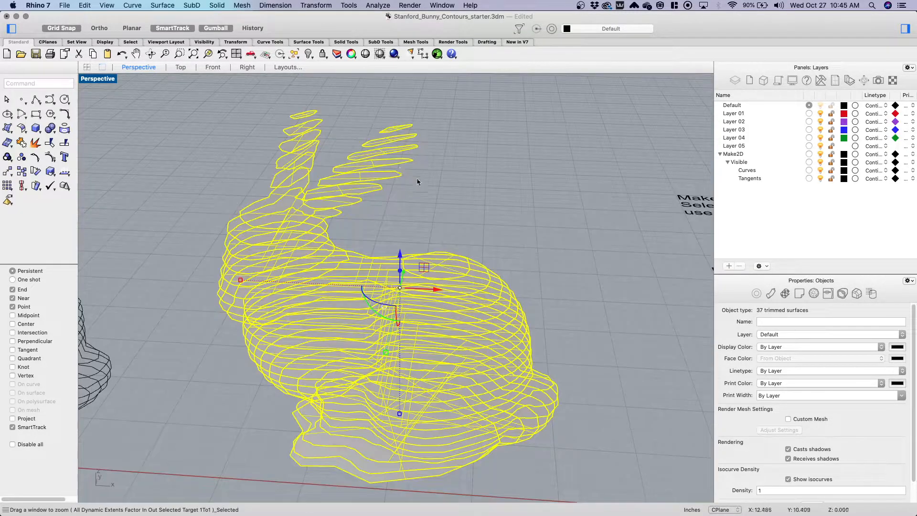
{"action": "left_click", "coordinate": [417, 214]}
{"action": "mouse_move", "coordinate": [417, 214]}
{"action": "right_mouse_down"}
{"action": "mouse_move", "coordinate": [429, 228]}
{"action": "mouse_move", "coordinate": [411, 174]}
{"action": "mouse_move", "coordinate": [432, 156]}
{"action": "mouse_move", "coordinate": [454, 176]}
{"action": "mouse_move", "coordinate": [417, 213]}
{"action": "mouse_move", "coordinate": [409, 180]}
{"action": "mouse_move", "coordinate": [436, 172]}
{"action": "mouse_move", "coordinate": [411, 218]}
{"action": "right_mouse_up"}
Switch to Chrome, open the Pinterest Contour board and view the Hand-Cut Paper Microorganism Sculptures pin
{"action": "key", "text": "super+Tab"}
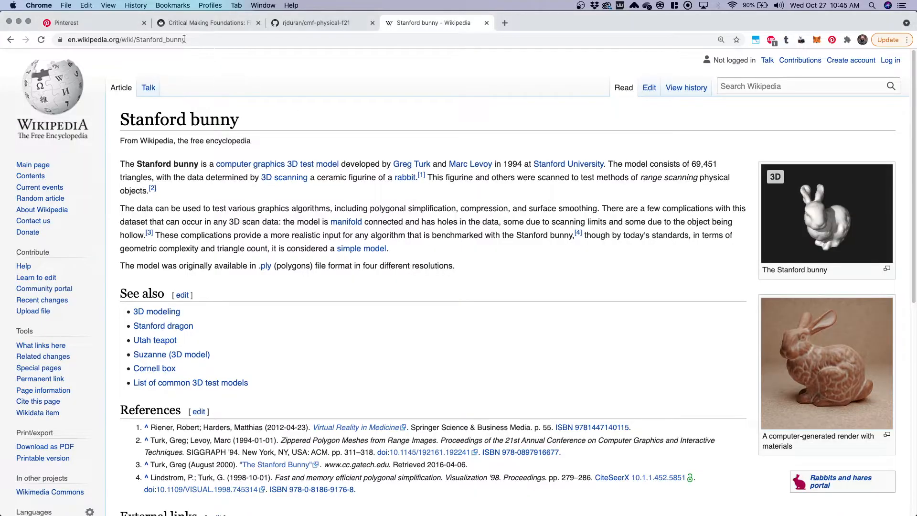
{"action": "left_click", "coordinate": [95, 23]}
{"action": "scroll", "coordinate": [361, 296], "scroll_direction": "down", "scroll_amount": 1}
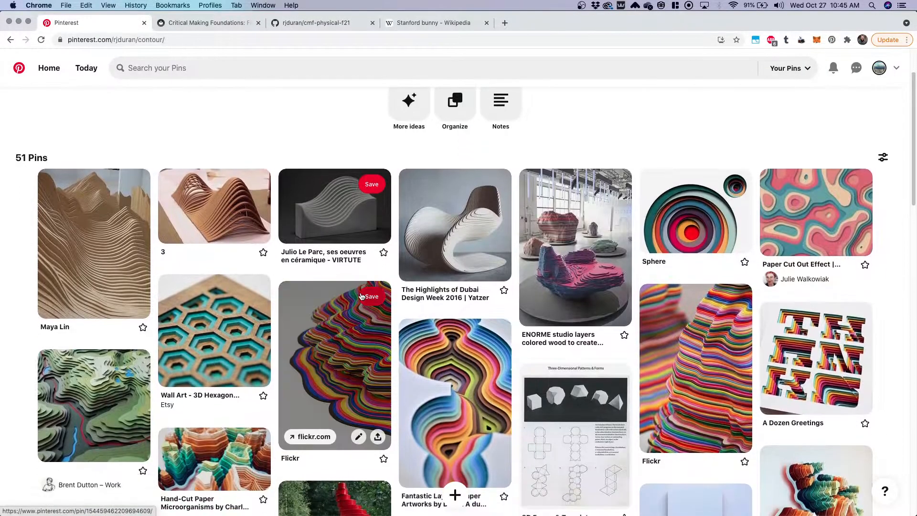
{"action": "scroll", "coordinate": [361, 296], "scroll_direction": "down", "scroll_amount": 5}
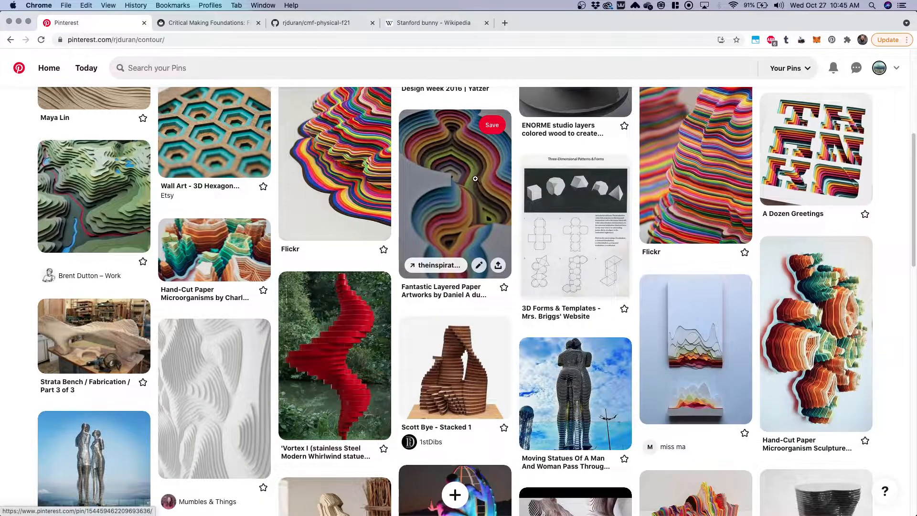
{"action": "scroll", "coordinate": [471, 179], "scroll_direction": "down", "scroll_amount": 2}
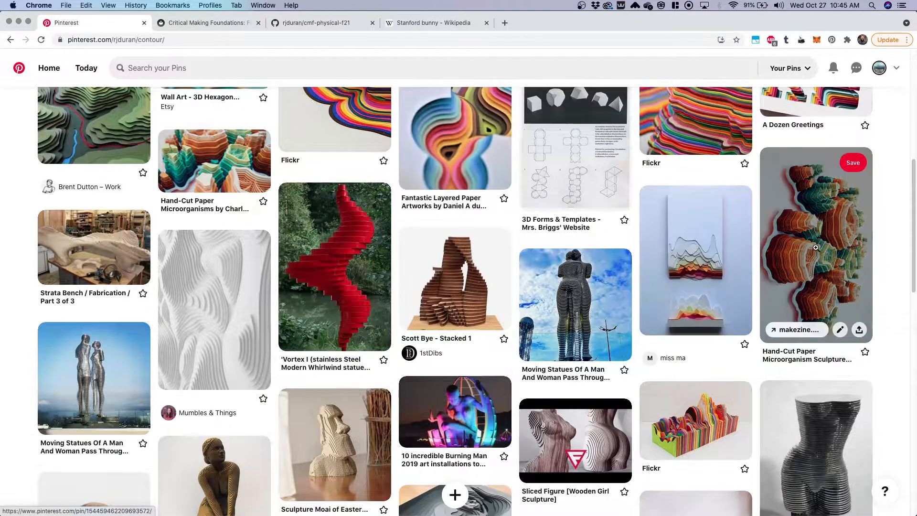
{"action": "left_click", "coordinate": [810, 246]}
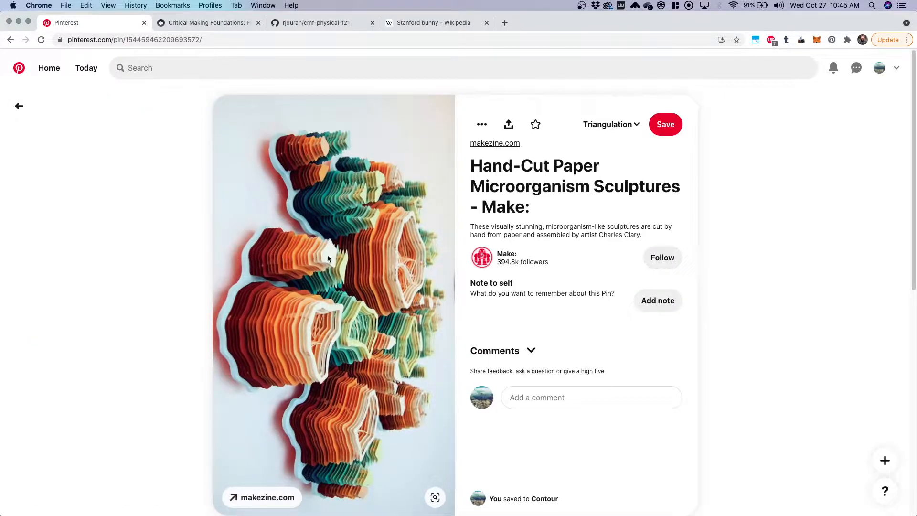
{"action": "left_click", "coordinate": [19, 106]}
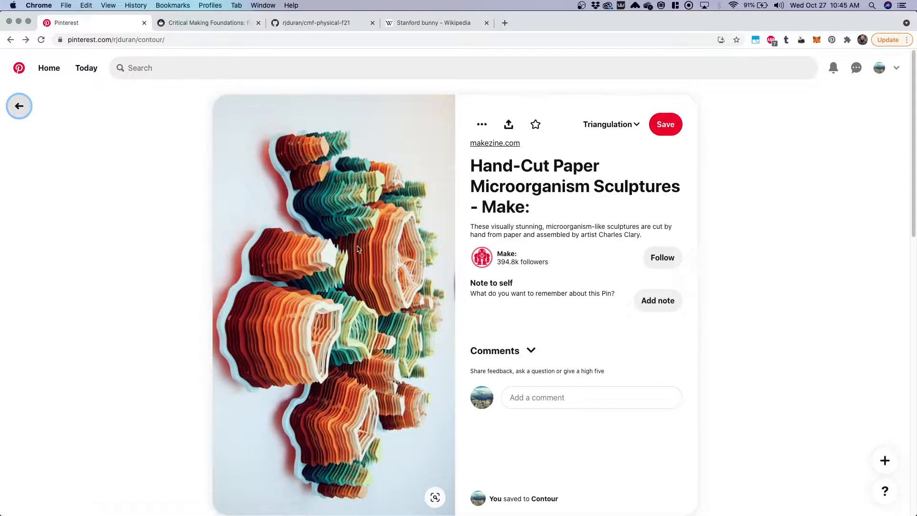
Browse further down the Contour board and view the purple pandamandium layered sculpture pin before switching back to Rhino
{"action": "scroll", "coordinate": [352, 234], "scroll_direction": "down", "scroll_amount": 4}
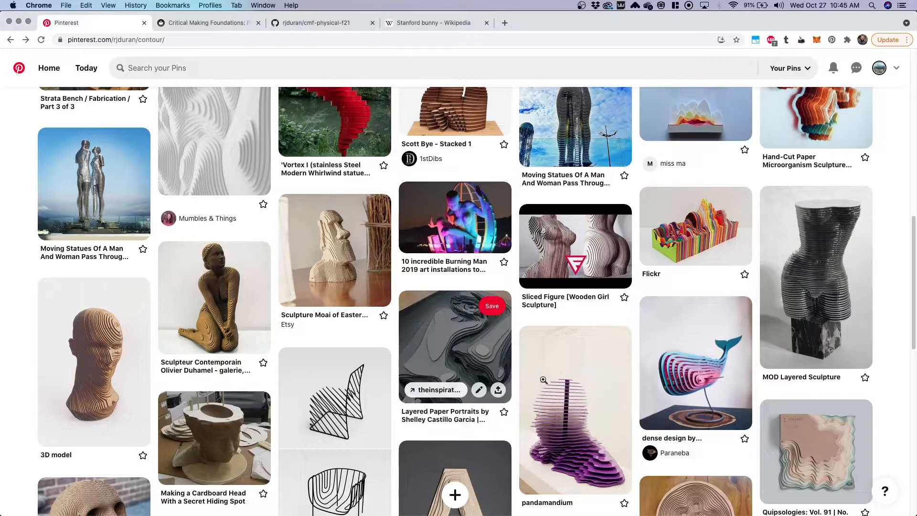
{"action": "scroll", "coordinate": [567, 298], "scroll_direction": "down", "scroll_amount": 3}
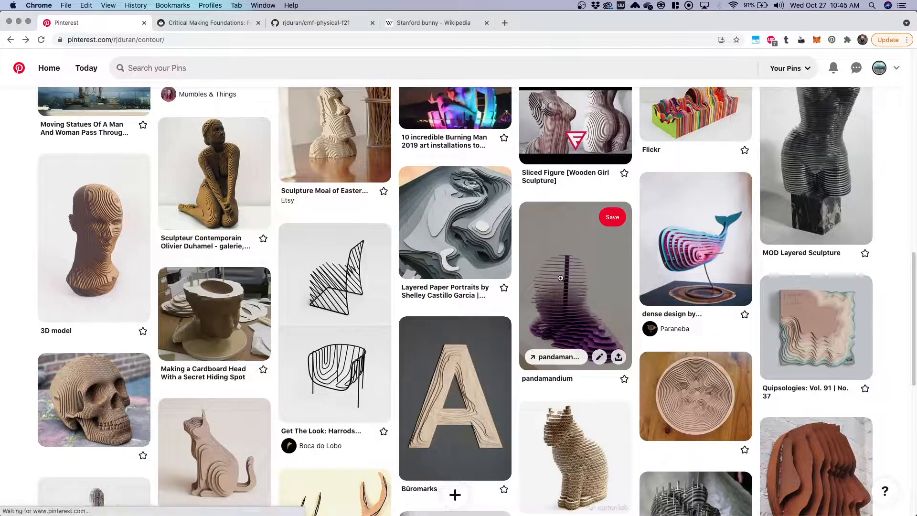
{"action": "left_click", "coordinate": [559, 282]}
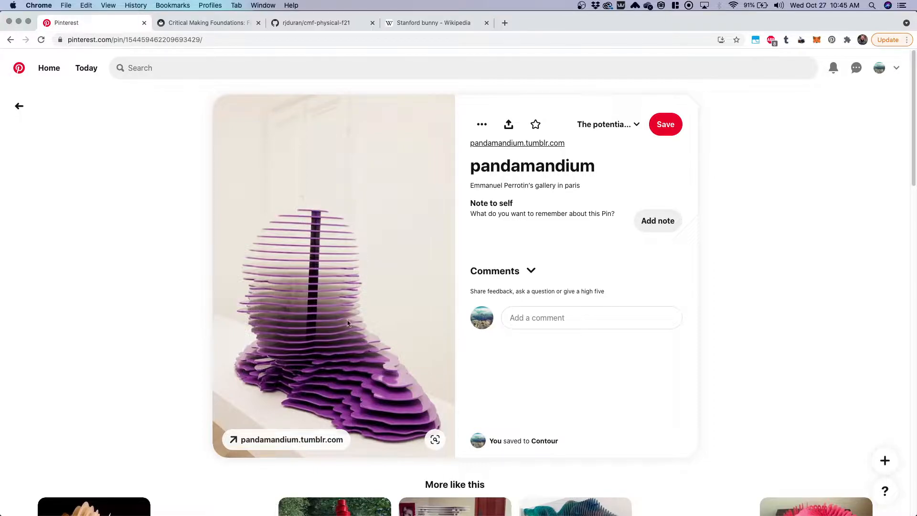
{"action": "left_click", "coordinate": [19, 106]}
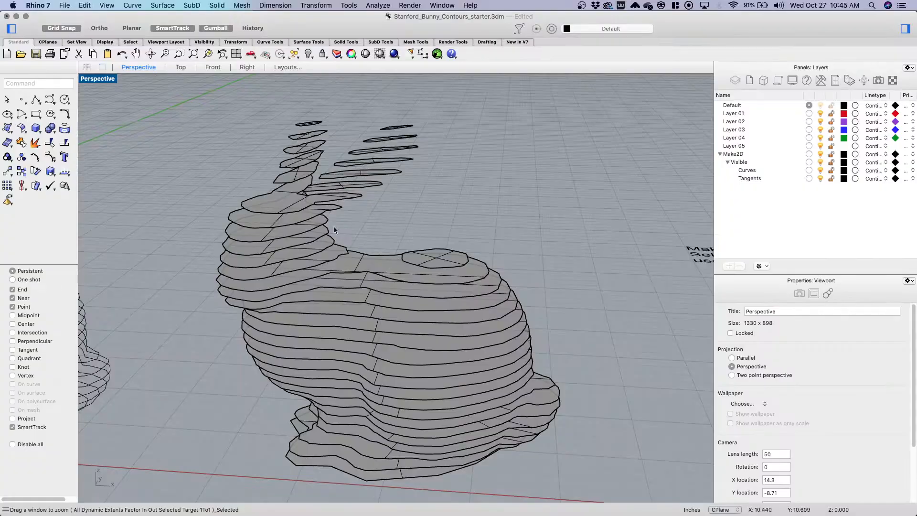
Examine the bunny made of planar surfaces from several angles, selecting and deselecting its surfaces
{"action": "scroll", "coordinate": [347, 225], "scroll_direction": "down", "scroll_amount": 2}
{"action": "mouse_move", "coordinate": [386, 228]}
{"action": "right_mouse_down"}
{"action": "mouse_move", "coordinate": [386, 205]}
{"action": "mouse_move", "coordinate": [393, 242]}
{"action": "right_mouse_up"}
{"action": "left_click_drag", "start_coordinate": [509, 422], "coordinate": [221, 127]}
{"action": "scroll", "coordinate": [210, 212], "scroll_direction": "down", "scroll_amount": 2}
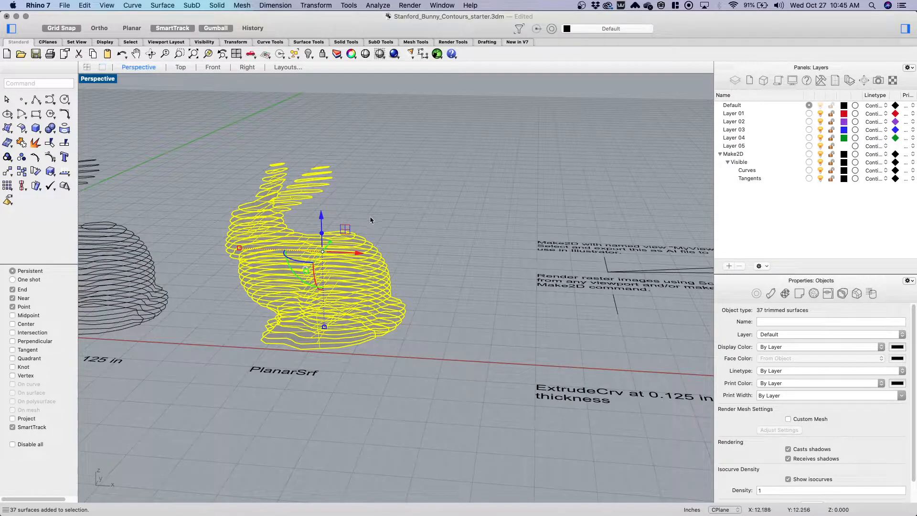
{"action": "left_click", "coordinate": [457, 236]}
{"action": "scroll", "coordinate": [220, 234], "scroll_direction": "up", "scroll_amount": 3}
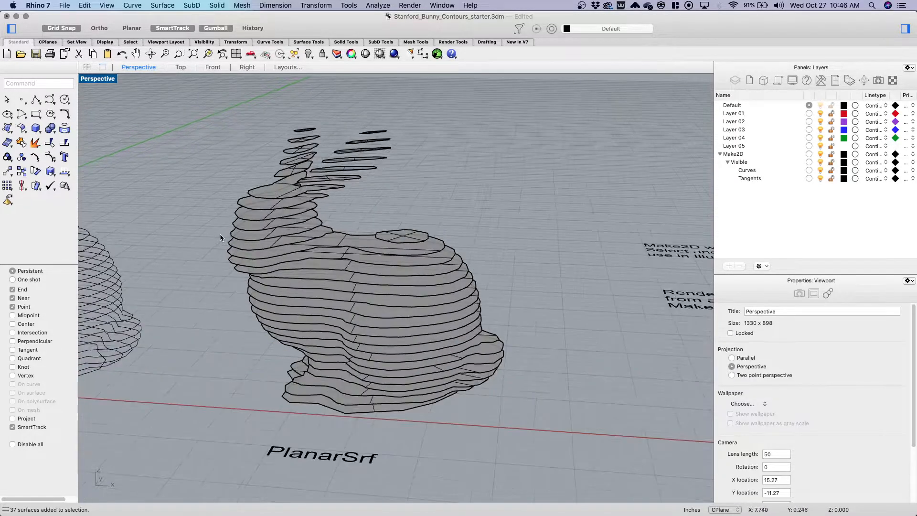
{"action": "mouse_move", "coordinate": [507, 223]}
{"action": "right_mouse_down"}
{"action": "mouse_move", "coordinate": [518, 209]}
{"action": "mouse_move", "coordinate": [537, 225]}
{"action": "right_mouse_up"}
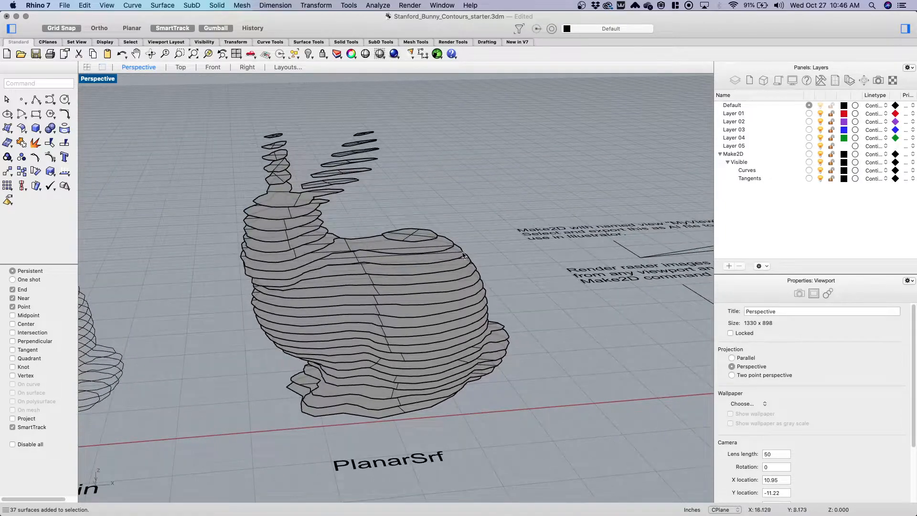
{"action": "right_click_drag", "start_coordinate": [300, 196], "coordinate": [229, 104]}
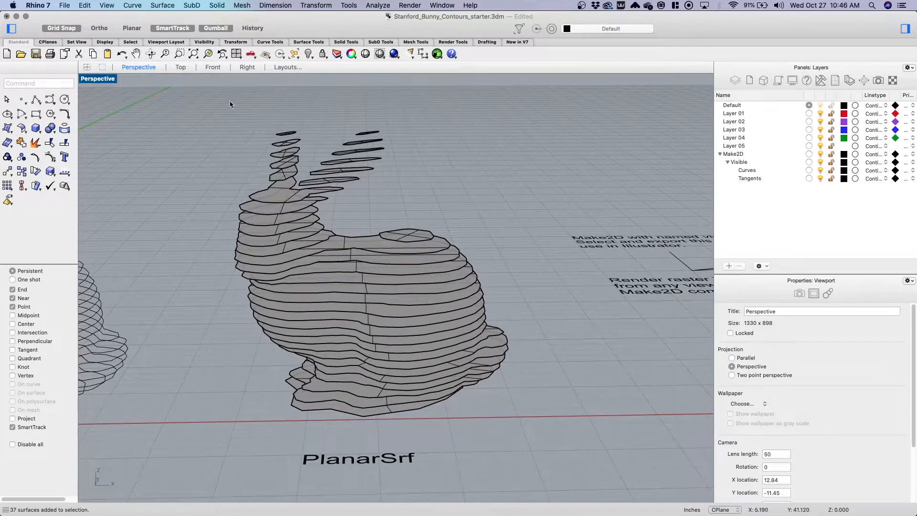
Select all the closed curves above the "Contours at 0.125 in" label in the Top view and return to the Perspective view
{"action": "left_click", "coordinate": [181, 67]}
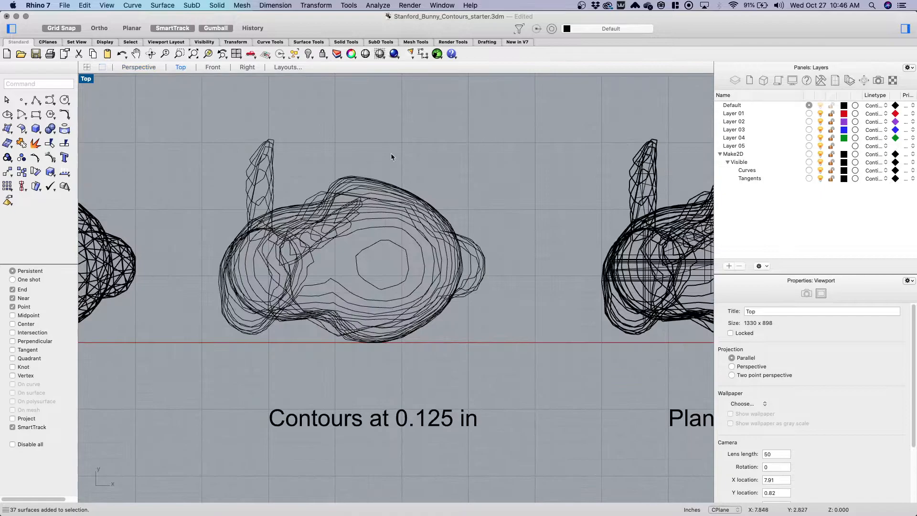
{"action": "scroll", "coordinate": [405, 156], "scroll_direction": "down", "scroll_amount": 4}
{"action": "right_click_drag", "start_coordinate": [470, 153], "coordinate": [340, 167]}
{"action": "scroll", "coordinate": [346, 253], "scroll_direction": "down", "scroll_amount": 2}
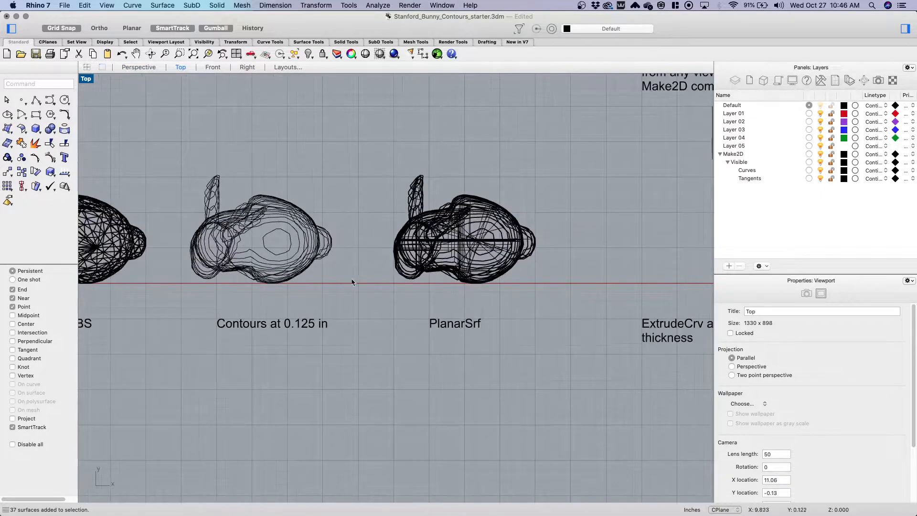
{"action": "left_click_drag", "start_coordinate": [323, 293], "coordinate": [172, 157]}
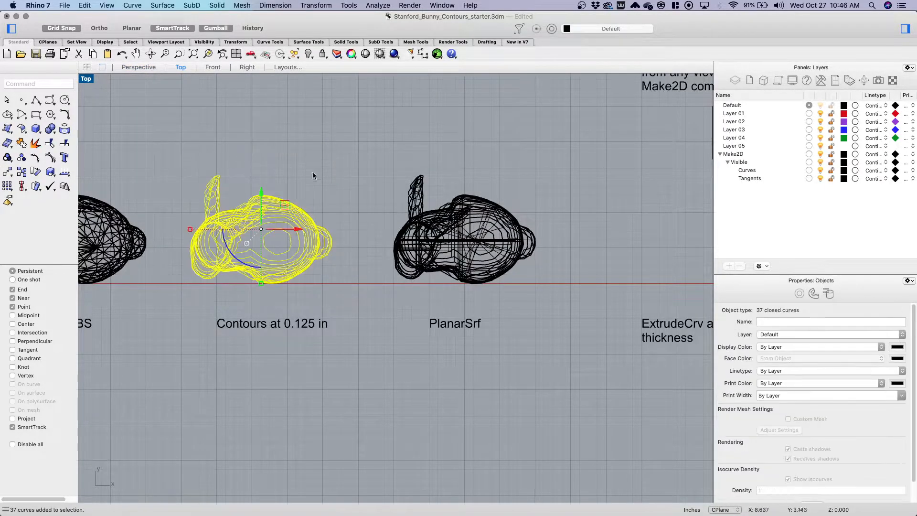
{"action": "left_click", "coordinate": [138, 67]}
{"action": "scroll", "coordinate": [198, 233], "scroll_direction": "down", "scroll_amount": 2}
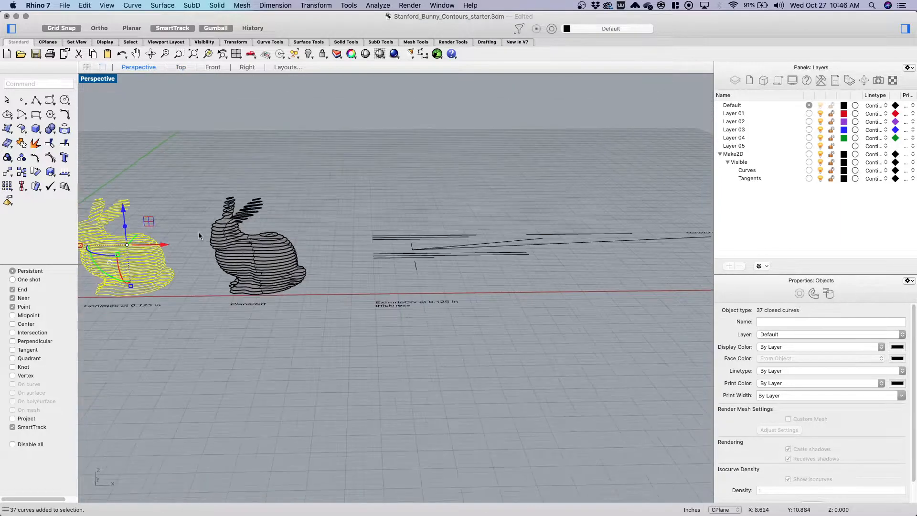
{"action": "scroll", "coordinate": [237, 228], "scroll_direction": "down", "scroll_amount": 4}
{"action": "scroll", "coordinate": [237, 228], "scroll_direction": "up", "scroll_amount": 4}
{"action": "scroll", "coordinate": [148, 250], "scroll_direction": "up", "scroll_amount": 7}
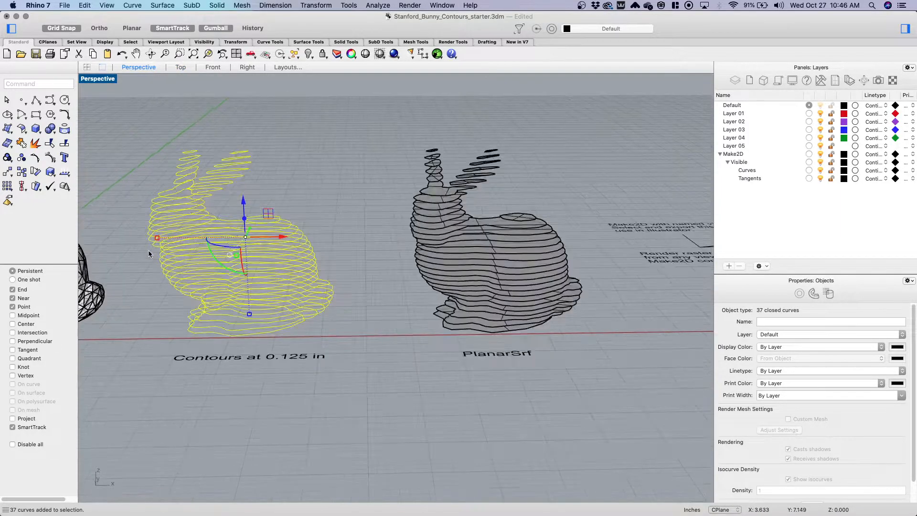
{"action": "scroll", "coordinate": [135, 169], "scroll_direction": "up", "scroll_amount": 2}
Extrude the selected contour curves into solids 0.125 in thick with ExtrudeCrv
{"action": "type", "text": "Extru"}
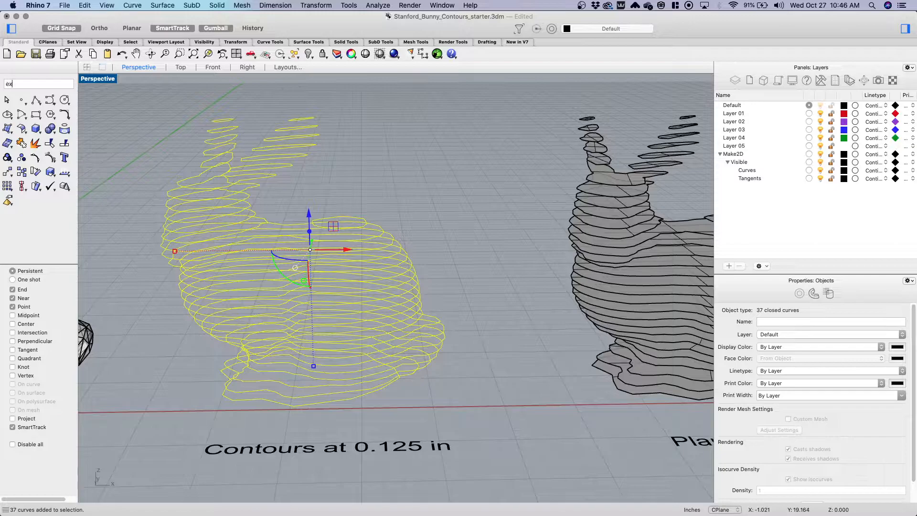
{"action": "type", "text": "deCrv"}
{"action": "key", "text": "Return"}
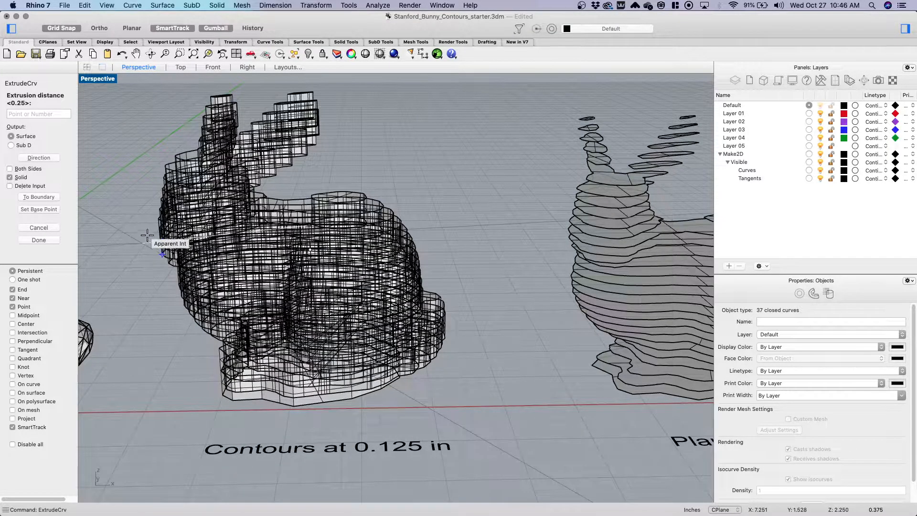
{"action": "left_click", "coordinate": [29, 114]}
{"action": "type", "text": ".125"}
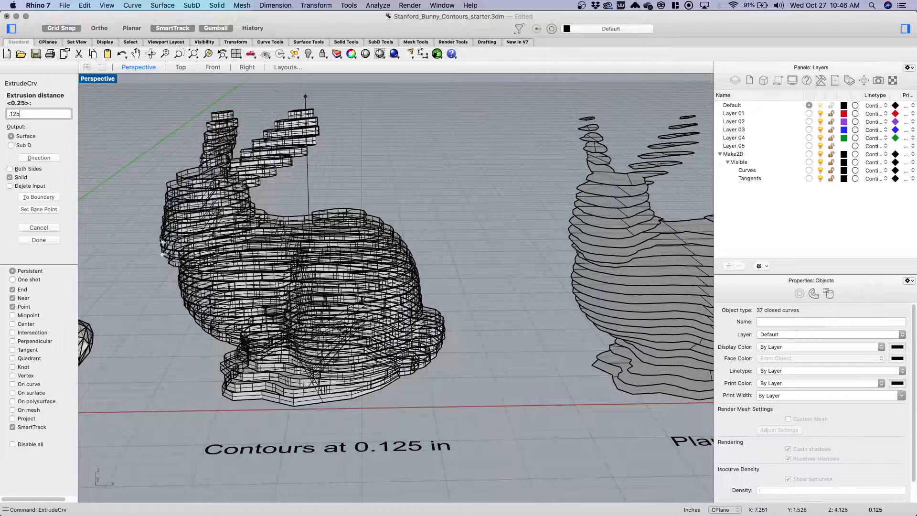
{"action": "key", "text": "Return"}
{"action": "scroll", "coordinate": [148, 265], "scroll_direction": "down", "scroll_amount": 5}
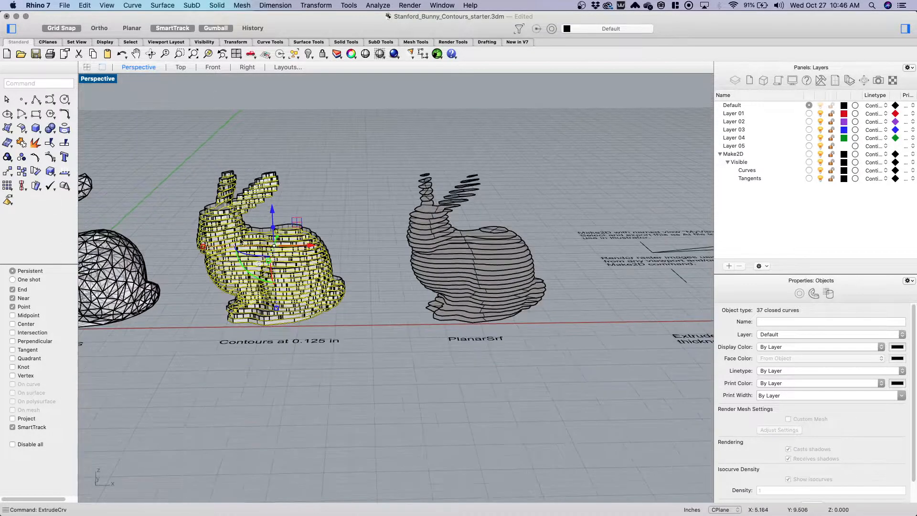
{"action": "scroll", "coordinate": [148, 265], "scroll_direction": "up", "scroll_amount": 2}
{"action": "scroll", "coordinate": [148, 265], "scroll_direction": "up", "scroll_amount": 2}
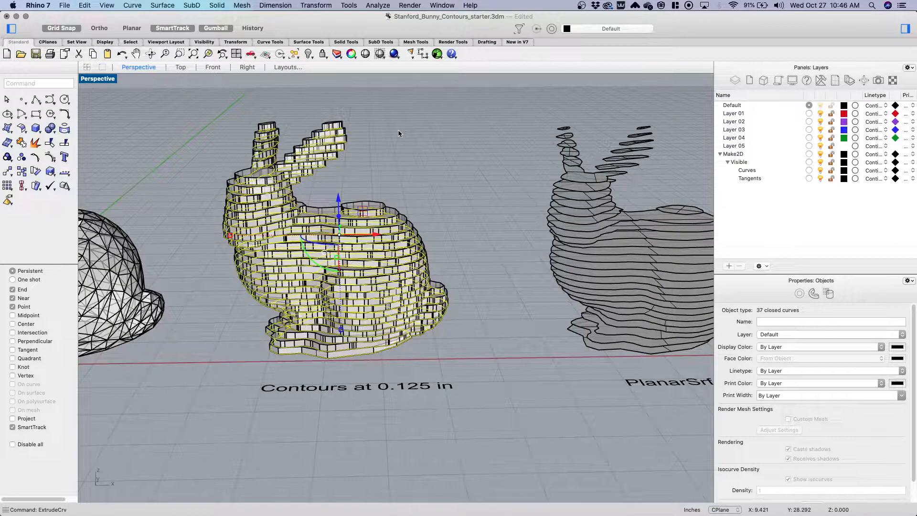
Try to move the extrusions along X with the contour curves still selected, undo the move and clear the selection
{"action": "type", "text": "Selextrusion"}
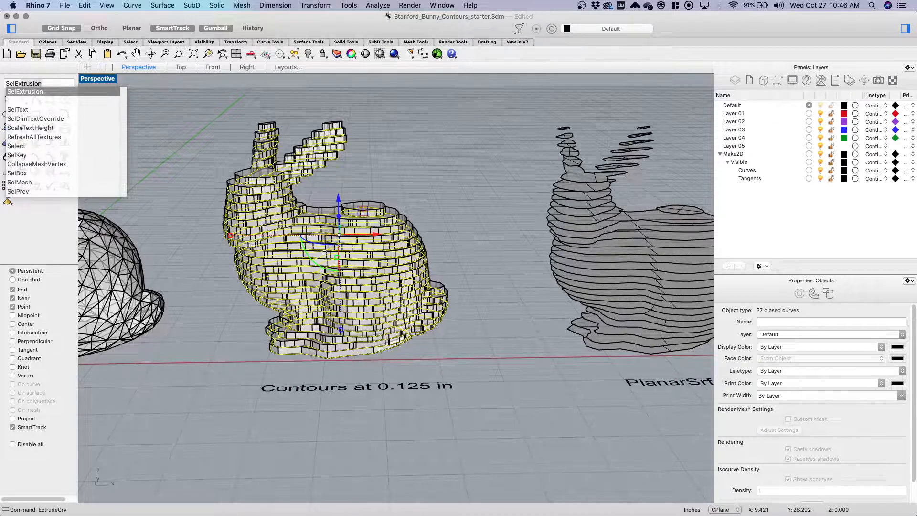
{"action": "key", "text": "Return"}
{"action": "scroll", "coordinate": [255, 226], "scroll_direction": "down", "scroll_amount": 3}
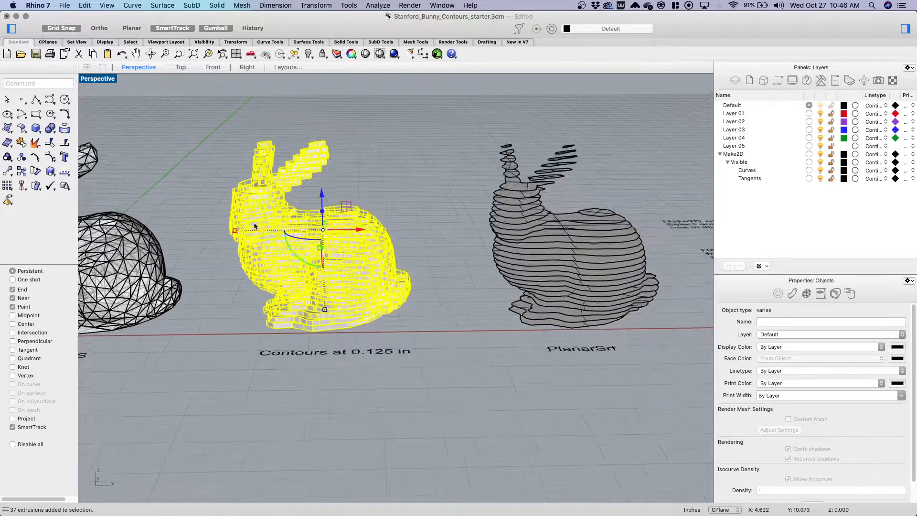
{"action": "scroll", "coordinate": [255, 225], "scroll_direction": "down", "scroll_amount": 5}
{"action": "scroll", "coordinate": [251, 223], "scroll_direction": "up", "scroll_amount": 8}
{"action": "scroll", "coordinate": [249, 221], "scroll_direction": "down", "scroll_amount": 3}
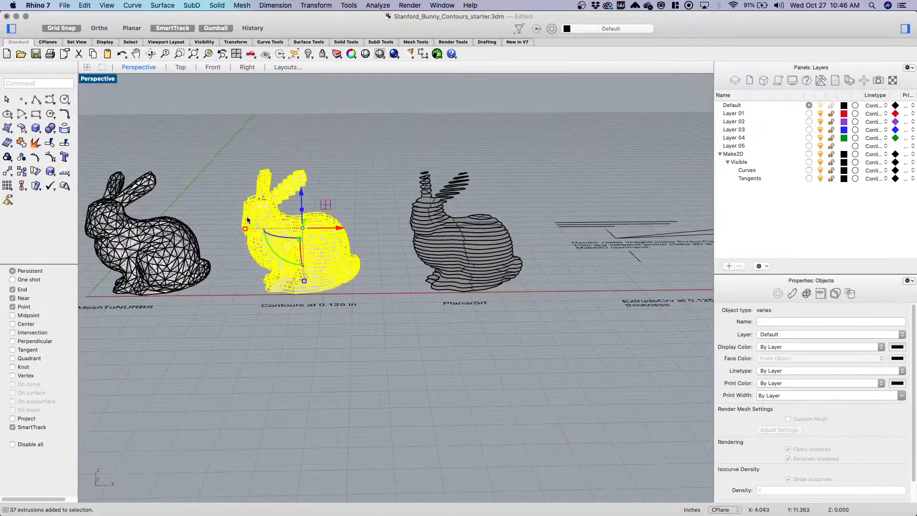
{"action": "scroll", "coordinate": [247, 220], "scroll_direction": "down", "scroll_amount": 2}
{"action": "left_click_drag", "start_coordinate": [320, 227], "coordinate": [502, 224]}
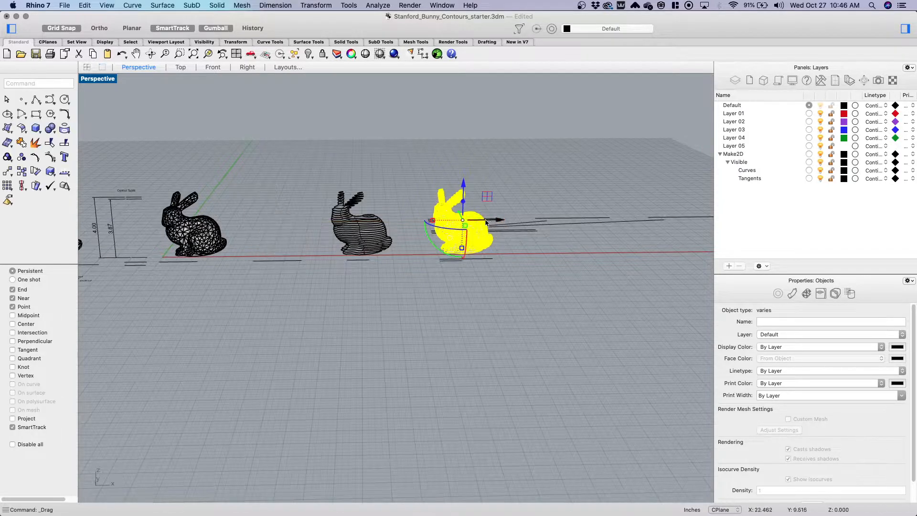
{"action": "key", "text": "super+z"}
{"action": "key", "text": "Escape"}
Select only the extrusions with SelExtrusion and move them along X to above the "ExtrudeCrv at 0.125 in thickness" label
{"action": "scroll", "coordinate": [273, 152], "scroll_direction": "up", "scroll_amount": 5}
{"action": "type", "text": "selextrusion"}
{"action": "key", "text": "Return"}
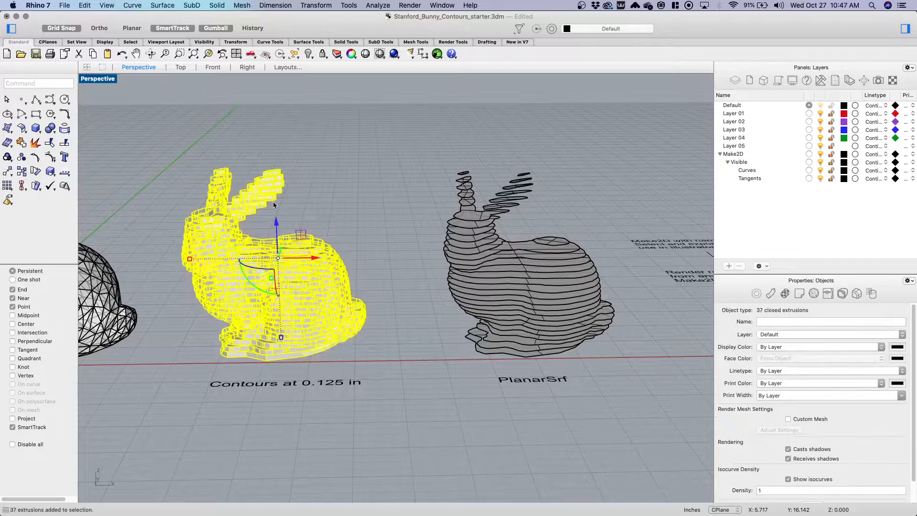
{"action": "scroll", "coordinate": [191, 229], "scroll_direction": "down", "scroll_amount": 6}
{"action": "left_click_drag", "start_coordinate": [265, 241], "coordinate": [492, 245]}
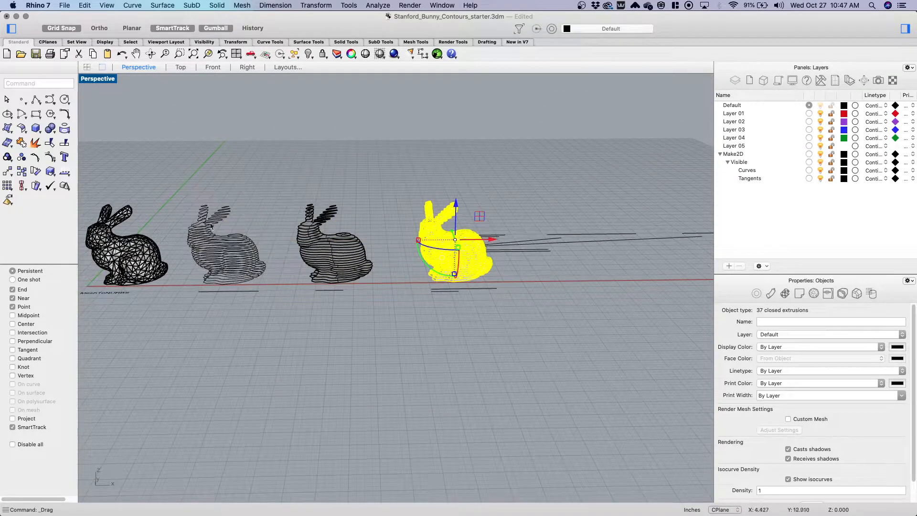
{"action": "scroll", "coordinate": [502, 240], "scroll_direction": "up", "scroll_amount": 4}
{"action": "scroll", "coordinate": [502, 240], "scroll_direction": "down", "scroll_amount": 4}
{"action": "scroll", "coordinate": [491, 248], "scroll_direction": "up", "scroll_amount": 6}
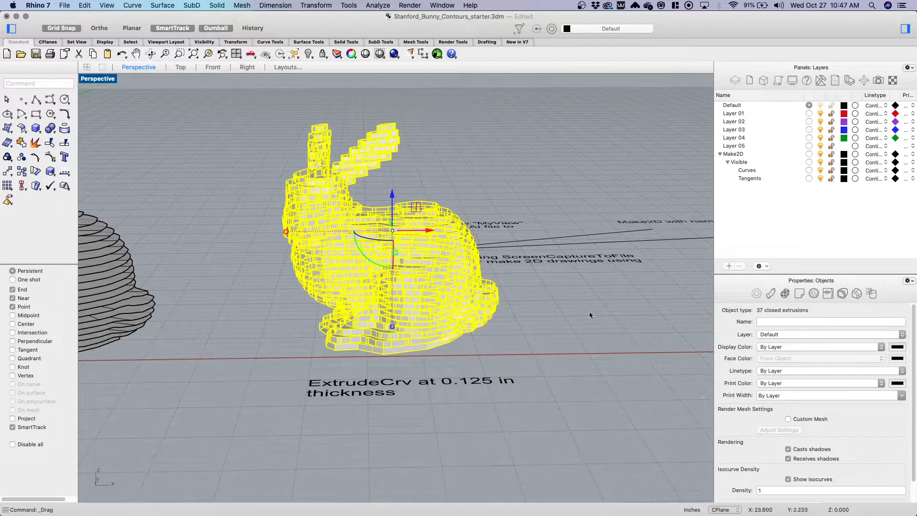
Group the selected bunny extrusions and deselect them
{"action": "type", "text": "up"}
{"action": "key", "text": "Return"}
{"action": "left_click", "coordinate": [536, 314]}
{"action": "right_click_drag", "start_coordinate": [535, 314], "coordinate": [520, 327]}
Select the grouped extrusions, turn off their isocurve display and deselect them
{"action": "left_click", "coordinate": [480, 308]}
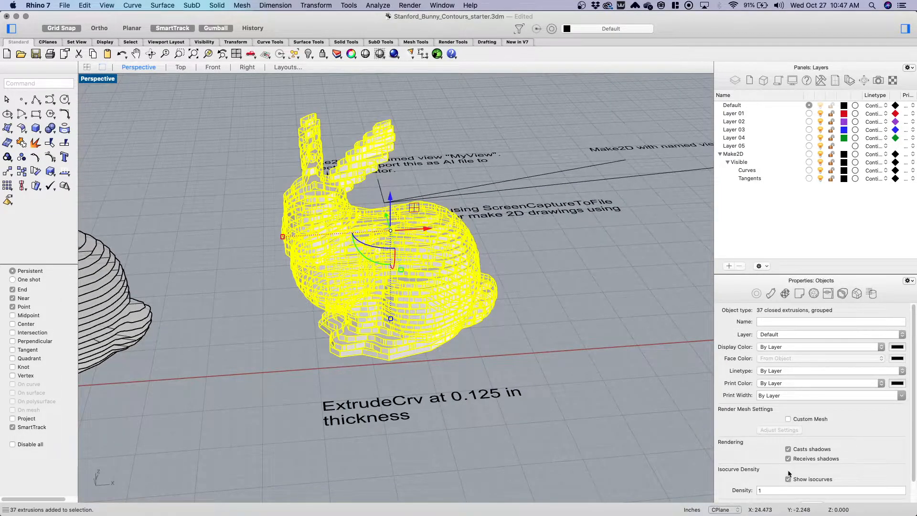
{"action": "left_click", "coordinate": [568, 326]}
{"action": "scroll", "coordinate": [572, 327], "scroll_direction": "up", "scroll_amount": 5}
{"action": "scroll", "coordinate": [594, 327], "scroll_direction": "up", "scroll_amount": 3}
{"action": "right_click_drag", "start_coordinate": [595, 327], "coordinate": [657, 314]}
Check the extruded bunny's object properties and its layers from several angles, and save the Rhino file
{"action": "left_click", "coordinate": [549, 335]}
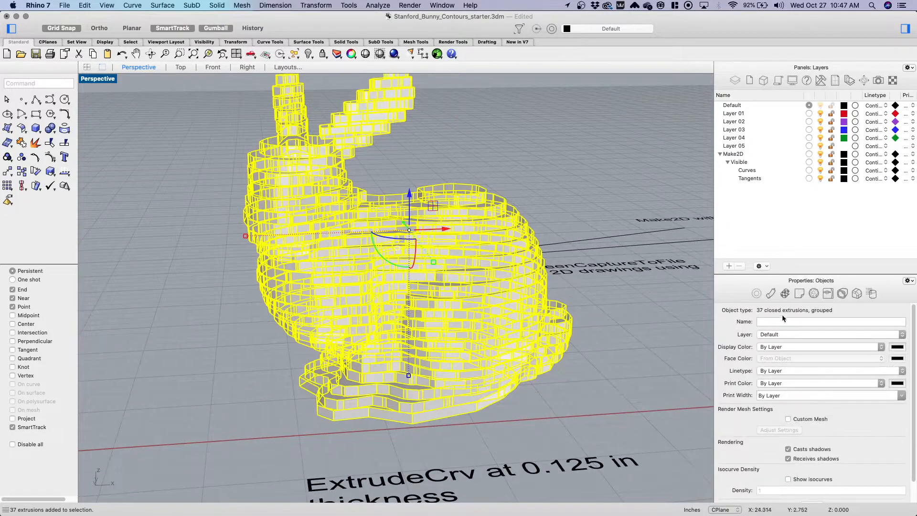
{"action": "left_click", "coordinate": [603, 327]}
{"action": "right_click_drag", "start_coordinate": [602, 312], "coordinate": [472, 351]}
{"action": "scroll", "coordinate": [454, 350], "scroll_direction": "down", "scroll_amount": 2}
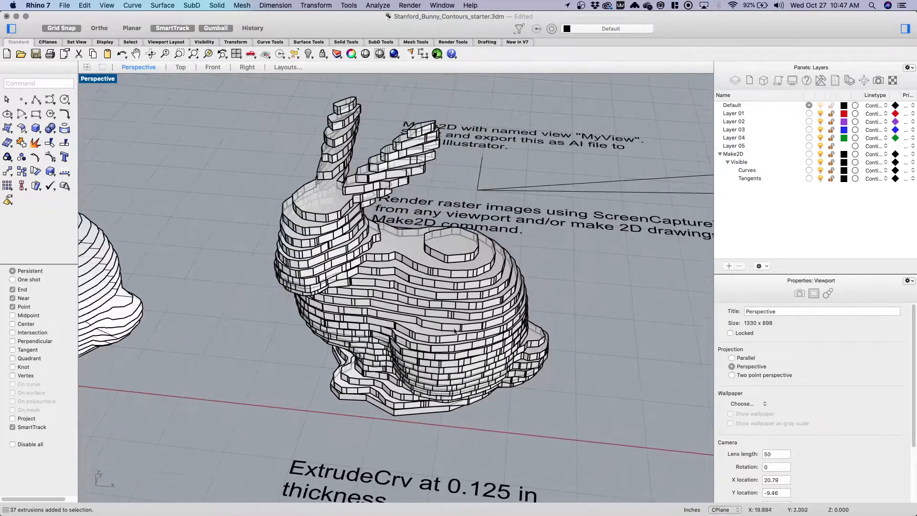
{"action": "scroll", "coordinate": [384, 159], "scroll_direction": "up", "scroll_amount": 2}
{"action": "right_click_drag", "start_coordinate": [381, 172], "coordinate": [432, 282]}
{"action": "key", "text": "super+s"}
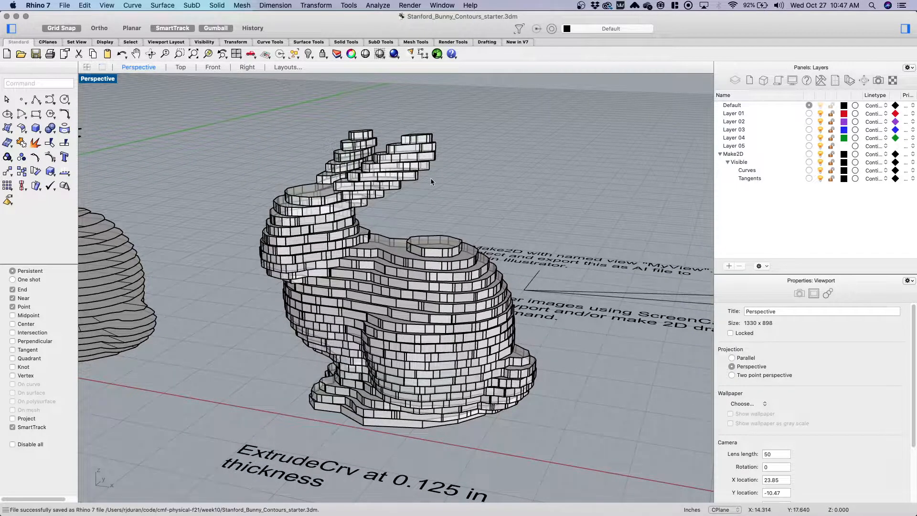
Frame the extruded bunny in the Perspective viewport and set its display mode to Rendered
{"action": "mouse_move", "coordinate": [400, 200]}
{"action": "right_mouse_down"}
{"action": "mouse_move", "coordinate": [454, 185]}
{"action": "mouse_move", "coordinate": [414, 200]}
{"action": "right_mouse_up"}
{"action": "left_click", "coordinate": [99, 79]}
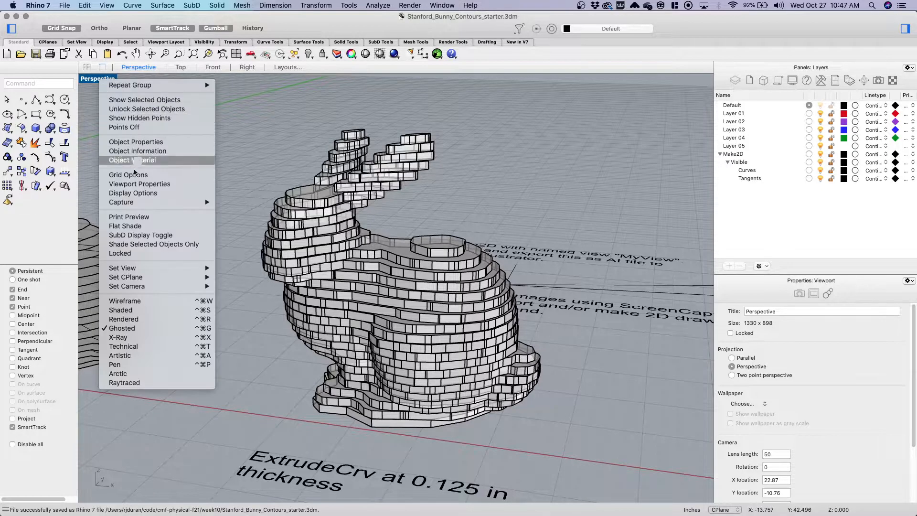
{"action": "left_click", "coordinate": [123, 318]}
{"action": "mouse_move", "coordinate": [227, 294]}
{"action": "right_mouse_down"}
{"action": "mouse_move", "coordinate": [219, 303]}
{"action": "mouse_move", "coordinate": [210, 295]}
{"action": "mouse_move", "coordinate": [342, 330]}
{"action": "mouse_move", "coordinate": [251, 254]}
{"action": "mouse_move", "coordinate": [231, 297]}
{"action": "right_mouse_up"}
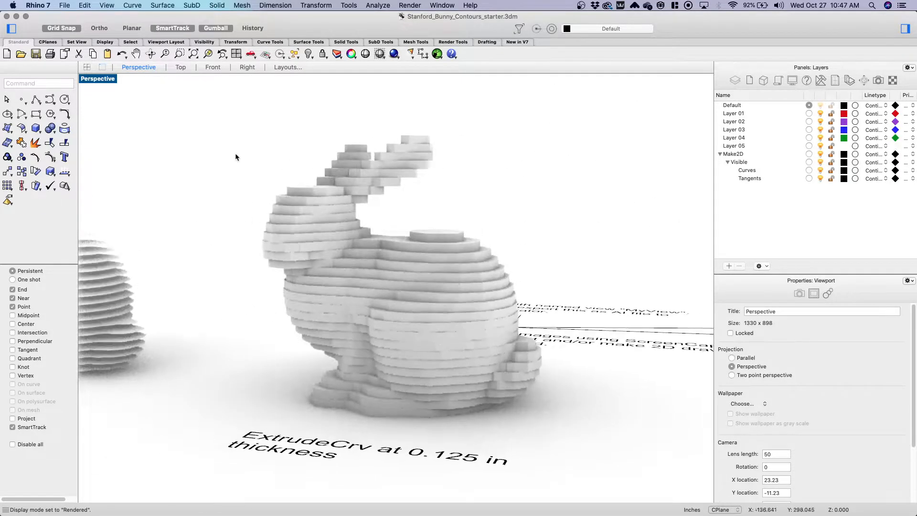
Capture the rendered viewport with ScreenCaptureToFile and save it to the Desktop as the JPEG Stanford_Bunny_Contours_starter.jpg
{"action": "type", "text": "Screen"}
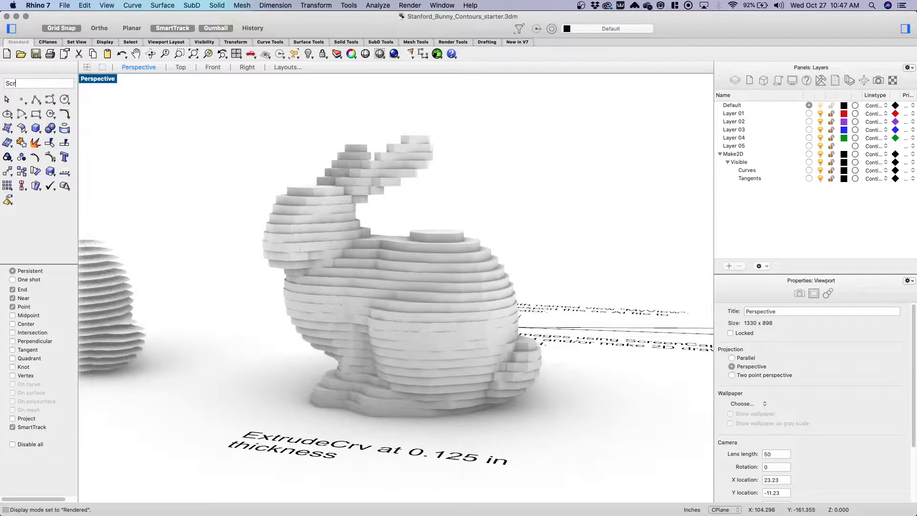
{"action": "key", "text": "Down"}
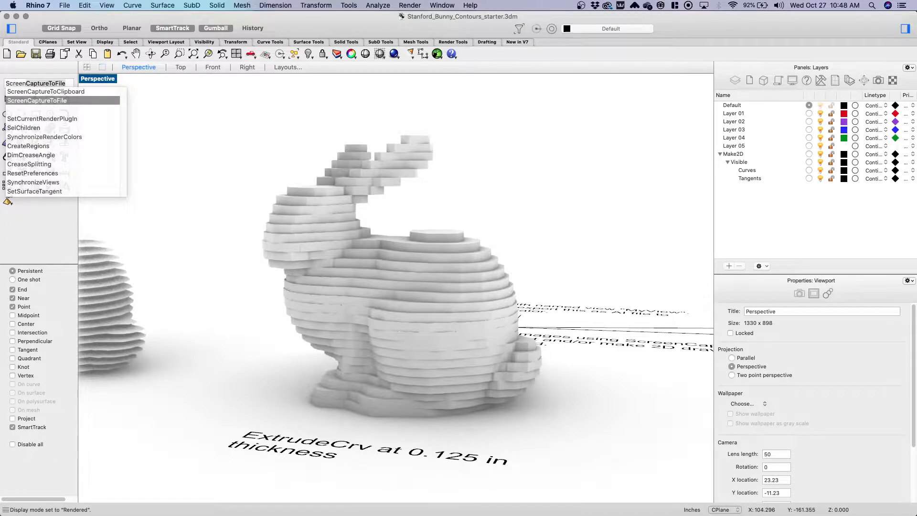
{"action": "key", "text": "Return"}
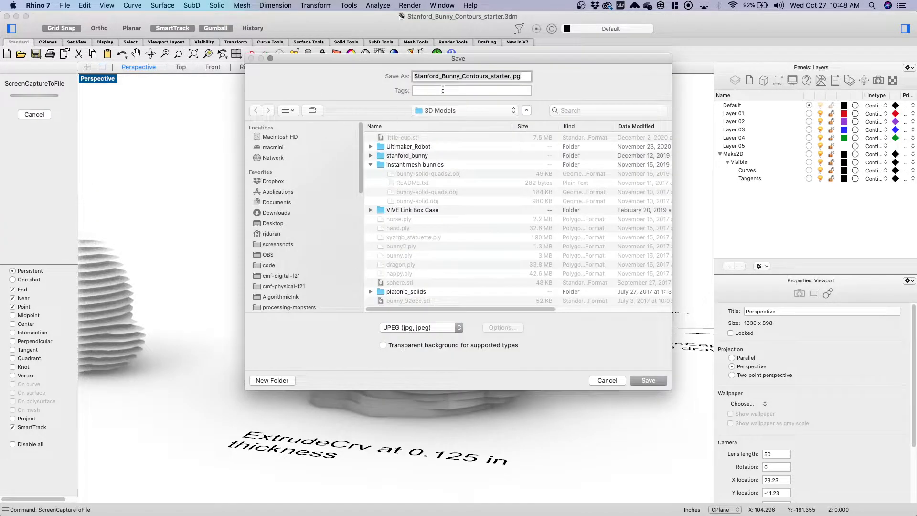
{"action": "left_click", "coordinate": [273, 223]}
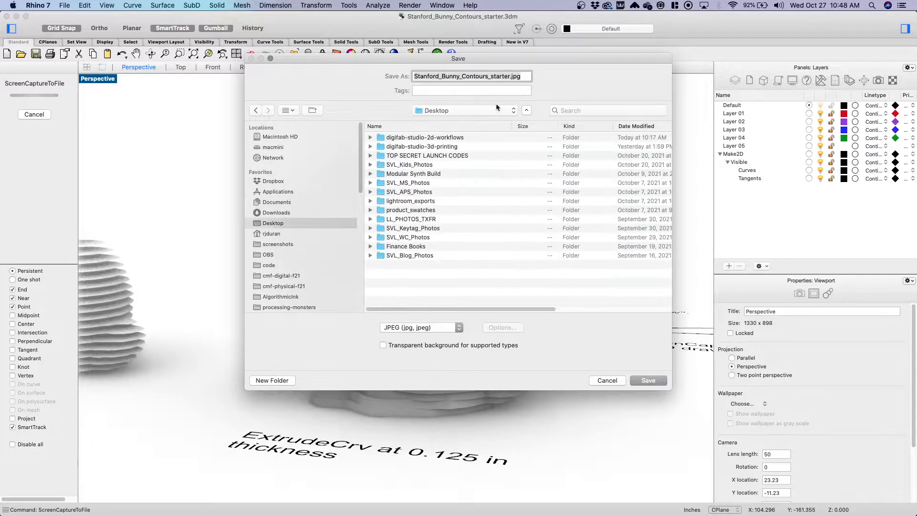
{"action": "left_click", "coordinate": [662, 384]}
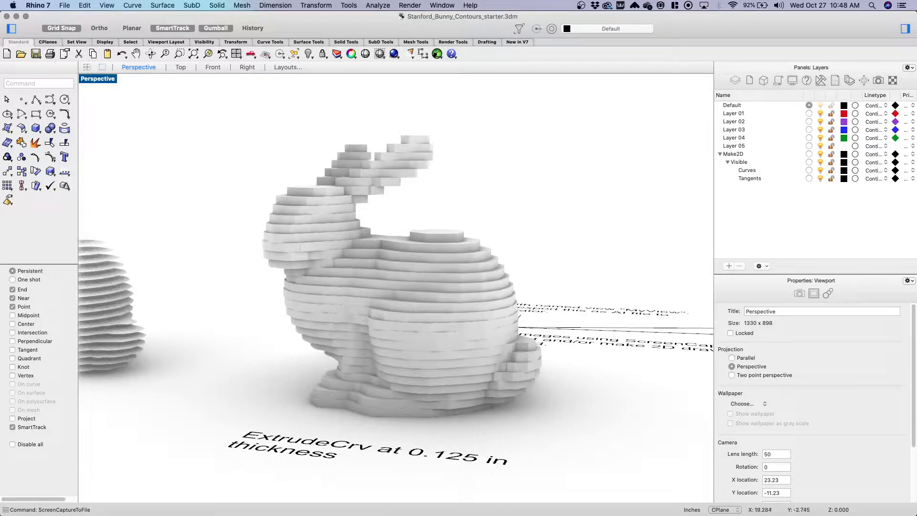
Switch to Finder, open Stanford_Bunny_Contours_starter.jpg from the Desktop to check the capture, close it and return to Rhino
{"action": "key", "text": "super+Tab"}
{"action": "key", "text": "super+n"}
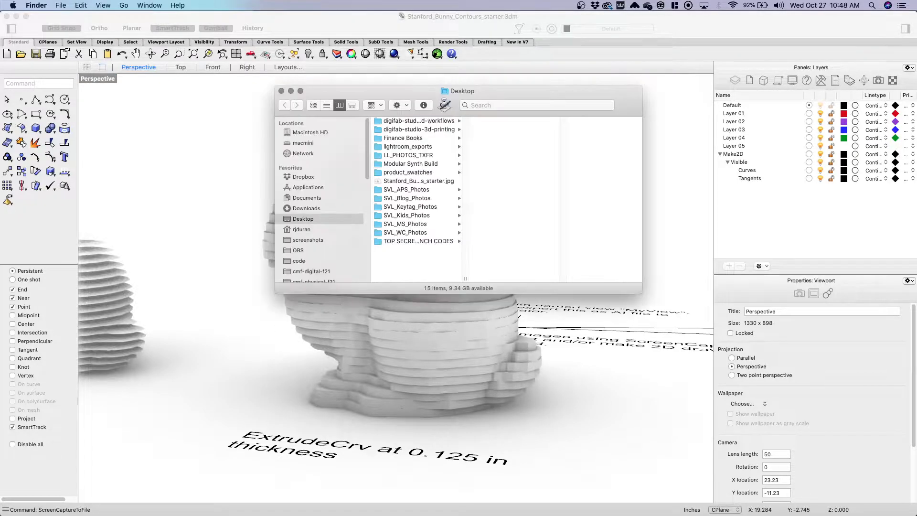
{"action": "double_click", "coordinate": [401, 182]}
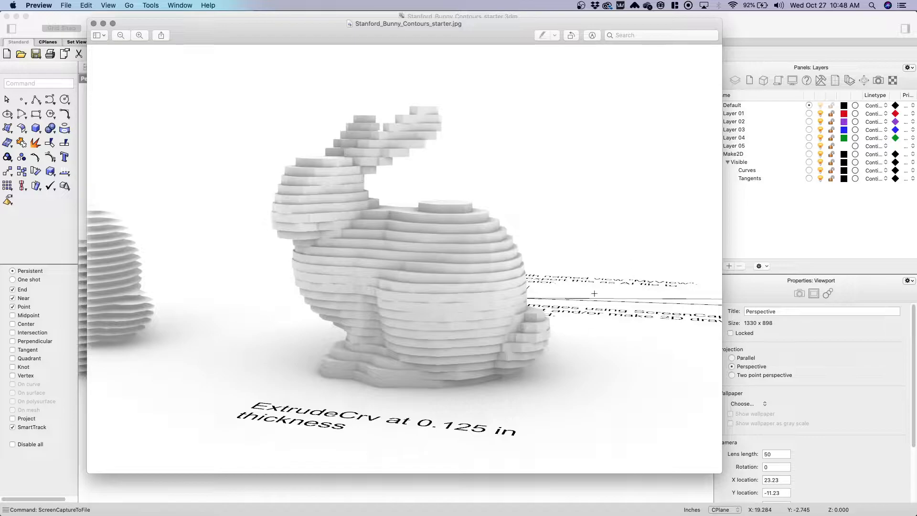
{"action": "left_click", "coordinate": [94, 24]}
{"action": "left_click", "coordinate": [315, 19]}
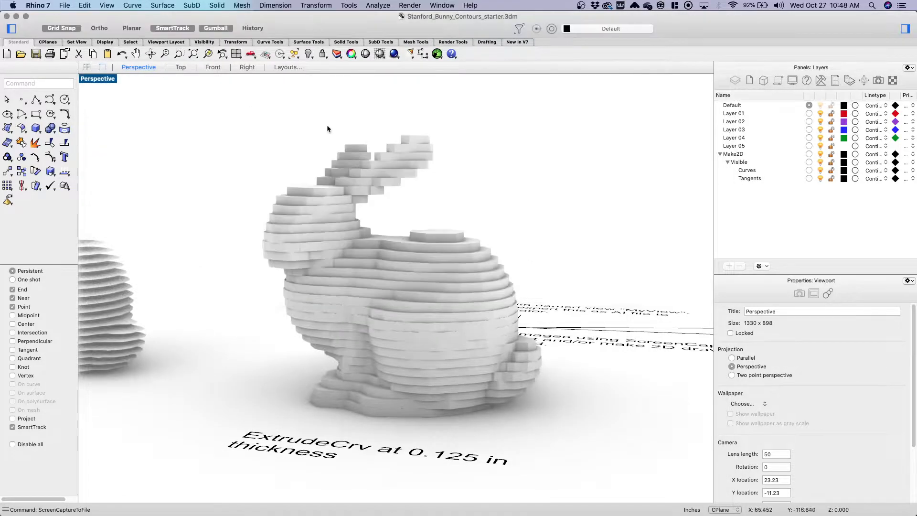
Set the Perspective viewport's display mode back to Ghosted and view the extruded bunny from its front side
{"action": "right_click_drag", "start_coordinate": [172, 130], "coordinate": [367, 210]}
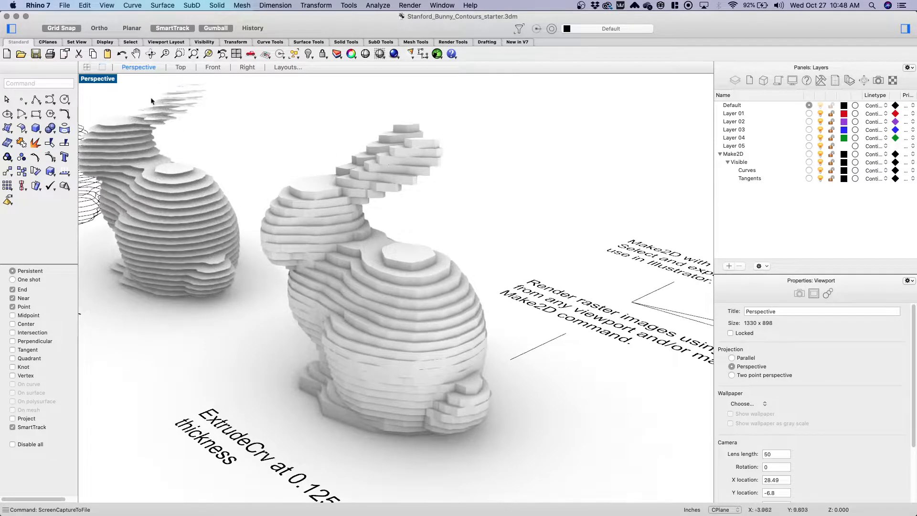
{"action": "left_click", "coordinate": [98, 79]}
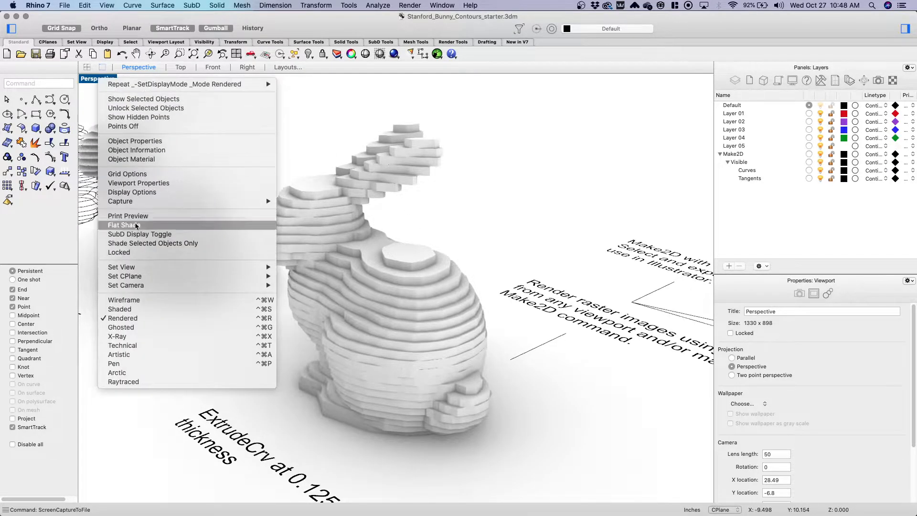
{"action": "left_click", "coordinate": [122, 327]}
{"action": "right_click_drag", "start_coordinate": [270, 155], "coordinate": [341, 158]}
{"action": "right_click_drag", "start_coordinate": [378, 272], "coordinate": [405, 266]}
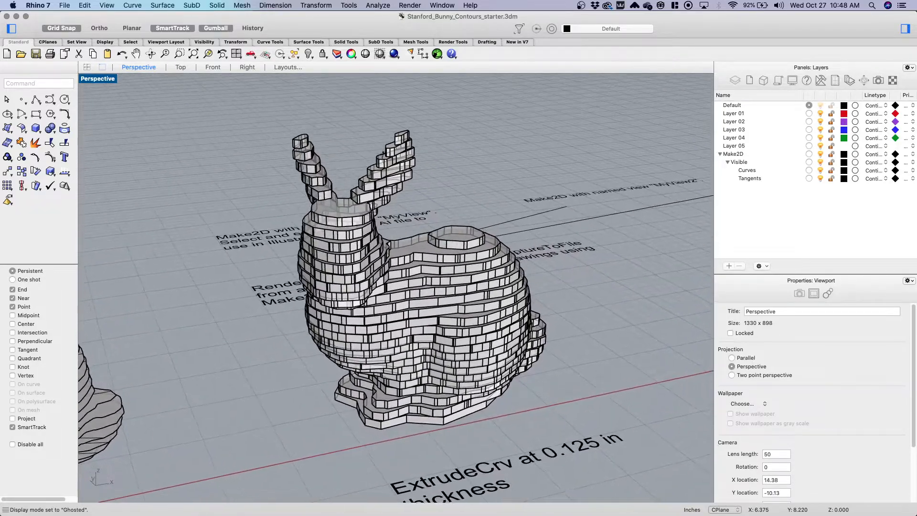
Examine the ScreenCaptureToFile and Make2D notes above the extruded bunny in the Top view, and return to Perspective
{"action": "double_click", "coordinate": [96, 79]}
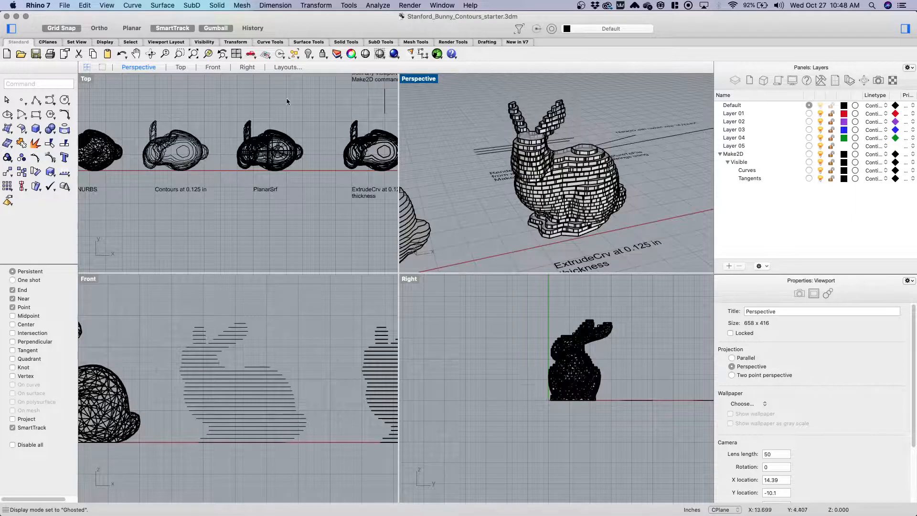
{"action": "double_click", "coordinate": [88, 82]}
{"action": "scroll", "coordinate": [324, 167], "scroll_direction": "down", "scroll_amount": 4}
{"action": "right_click_drag", "start_coordinate": [375, 142], "coordinate": [218, 251]}
{"action": "right_click_drag", "start_coordinate": [294, 244], "coordinate": [240, 244]}
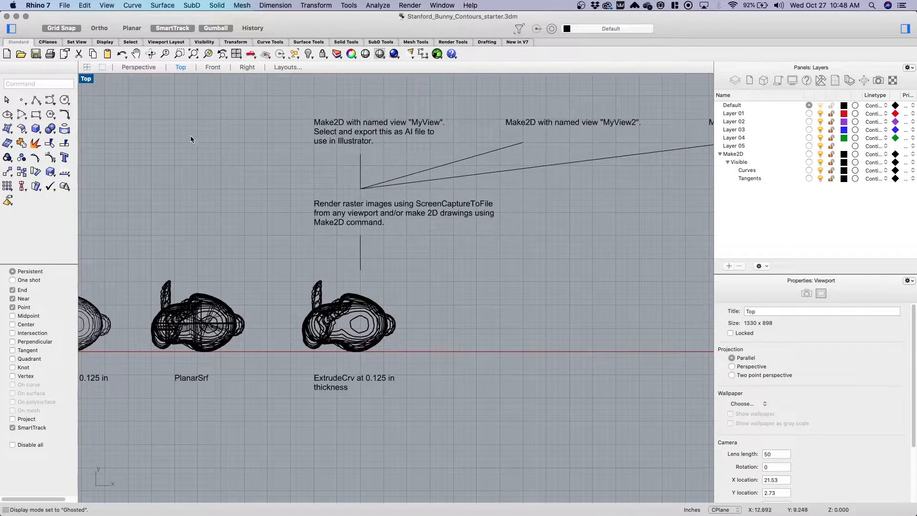
{"action": "double_click", "coordinate": [87, 80]}
{"action": "double_click", "coordinate": [419, 78]}
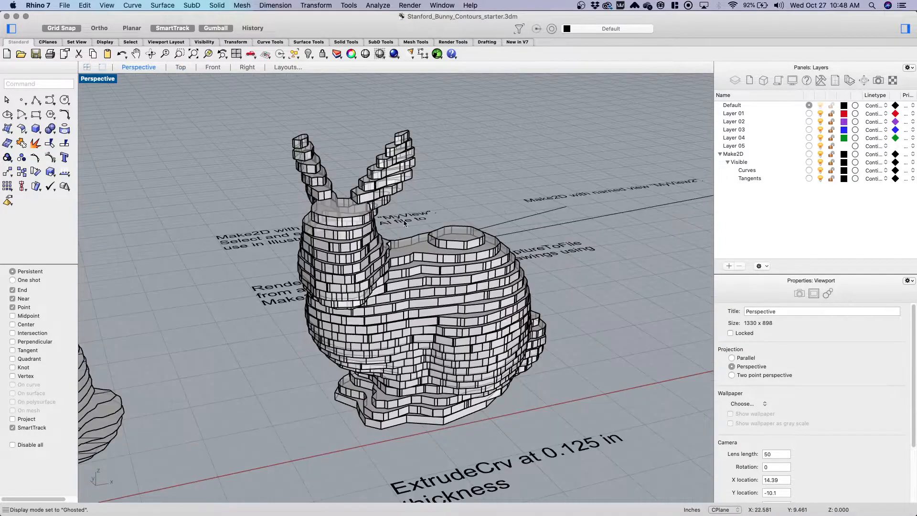
Select the grouped bunny extrusions and run Make2D on the Perspective view with View projection, tangent edges and grouped output
{"action": "right_click_drag", "start_coordinate": [418, 258], "coordinate": [442, 289]}
{"action": "right_click_drag", "start_coordinate": [238, 330], "coordinate": [426, 329]}
{"action": "left_click", "coordinate": [447, 300]}
{"action": "left_click", "coordinate": [280, 373]}
{"action": "right_click_drag", "start_coordinate": [280, 373], "coordinate": [298, 345]}
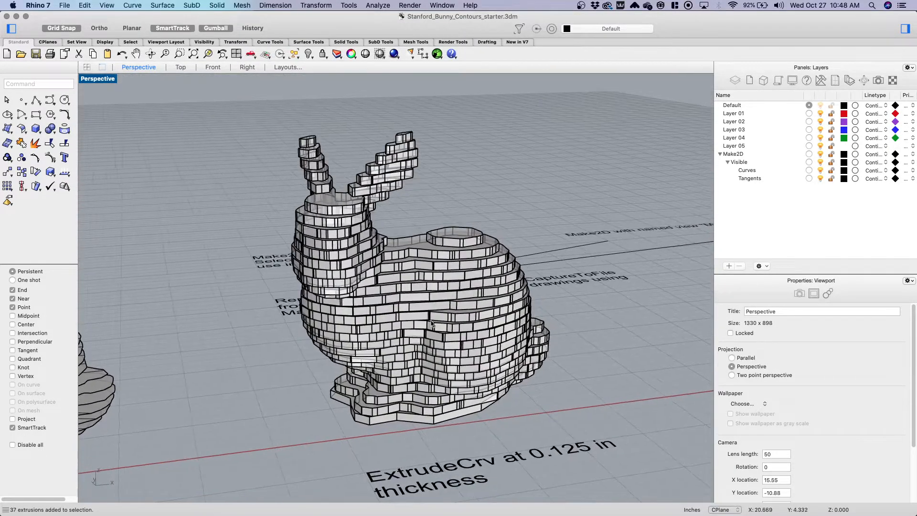
{"action": "left_click", "coordinate": [430, 323]}
{"action": "type", "text": "Make2D"}
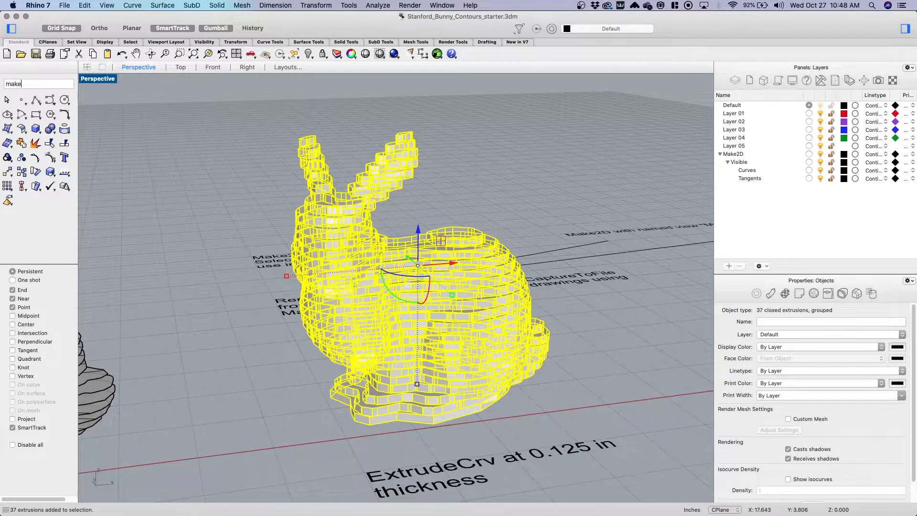
{"action": "key", "text": "Return"}
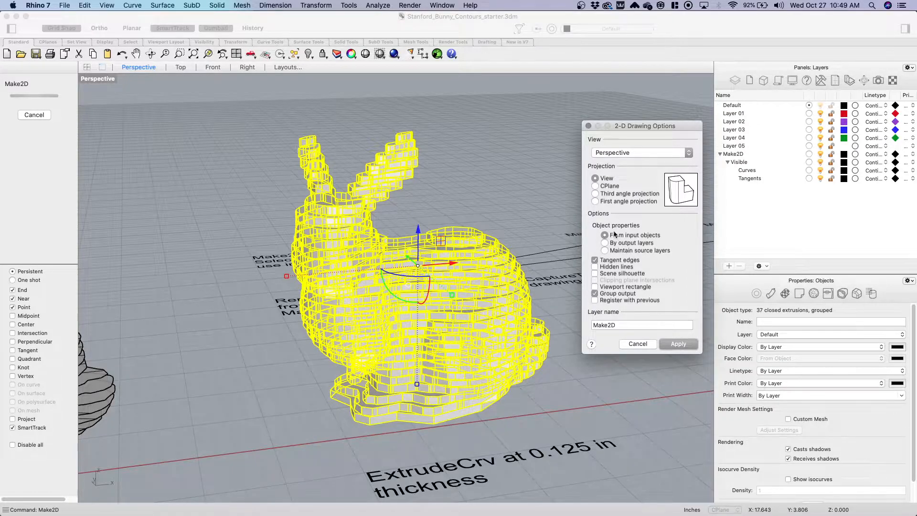
{"action": "left_click", "coordinate": [678, 343]}
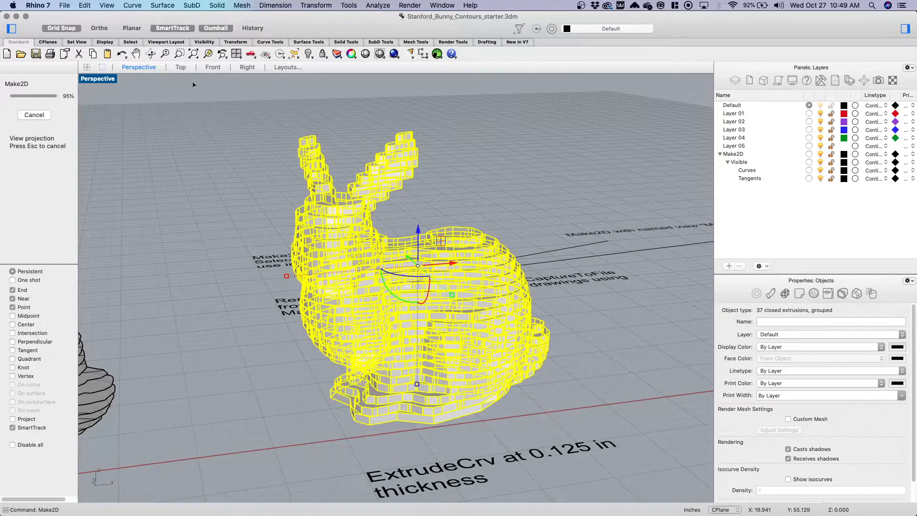
Move the Make2D bunny drawing in the Top view to just above the "Make2D with named view "MyView"" label
{"action": "left_click", "coordinate": [182, 69]}
{"action": "scroll", "coordinate": [226, 201], "scroll_direction": "down", "scroll_amount": 5}
{"action": "left_click_drag", "start_coordinate": [226, 201], "coordinate": [226, 106]}
{"action": "left_click_drag", "start_coordinate": [266, 143], "coordinate": [396, 147]}
{"action": "left_click_drag", "start_coordinate": [349, 102], "coordinate": [349, 120]}
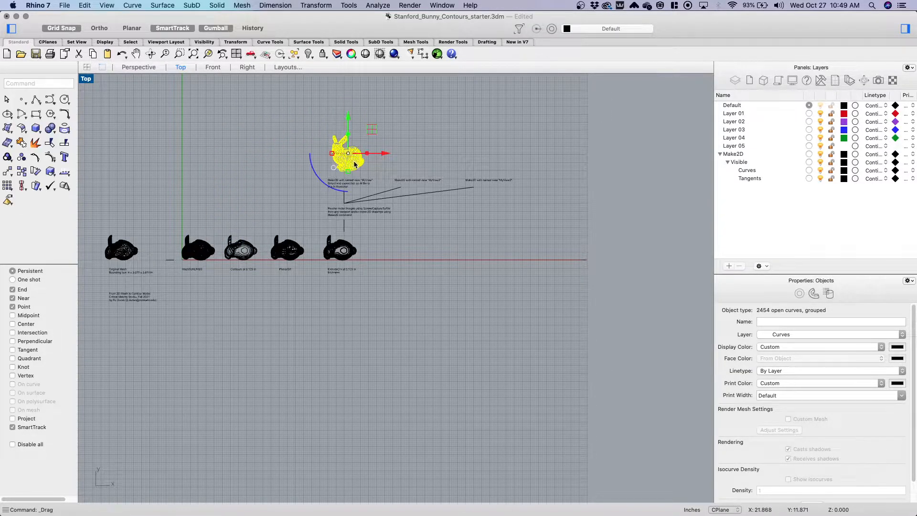
Deselect the Make2D bunny drawing and save the Rhino file
{"action": "scroll", "coordinate": [353, 163], "scroll_direction": "up", "scroll_amount": 10}
{"action": "right_click_drag", "start_coordinate": [429, 152], "coordinate": [479, 255]}
{"action": "left_click", "coordinate": [478, 206]}
{"action": "scroll", "coordinate": [380, 171], "scroll_direction": "up", "scroll_amount": 4}
{"action": "right_click_drag", "start_coordinate": [382, 159], "coordinate": [396, 168]}
{"action": "key", "text": "super+s"}
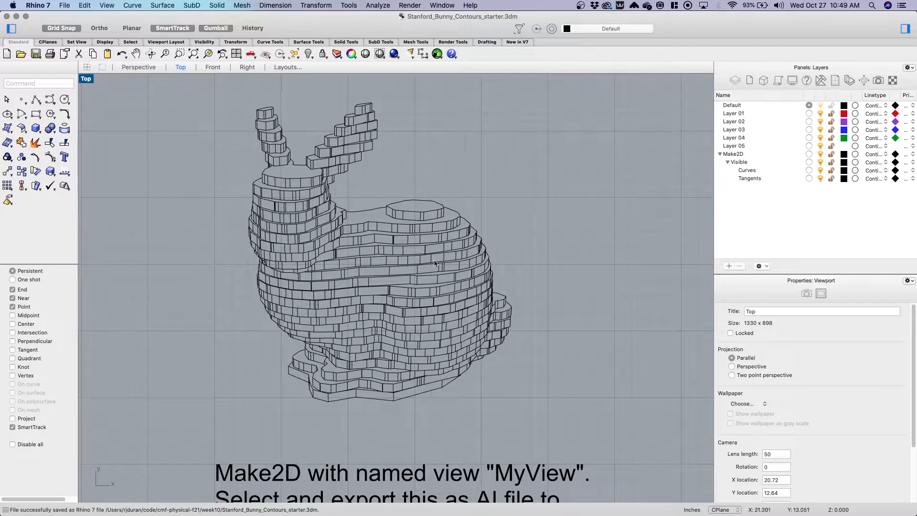
Examine the grouped curves of the Make2D bunny drawing and the export note below it, leaving the drawing deselected
{"action": "left_click_drag", "start_coordinate": [217, 84], "coordinate": [543, 428]}
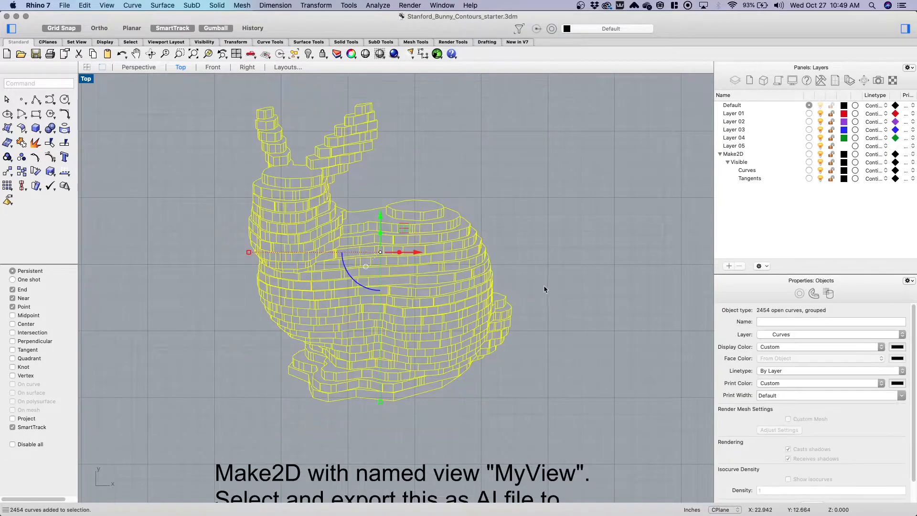
{"action": "left_click", "coordinate": [532, 362]}
{"action": "right_click_drag", "start_coordinate": [507, 377], "coordinate": [489, 390]}
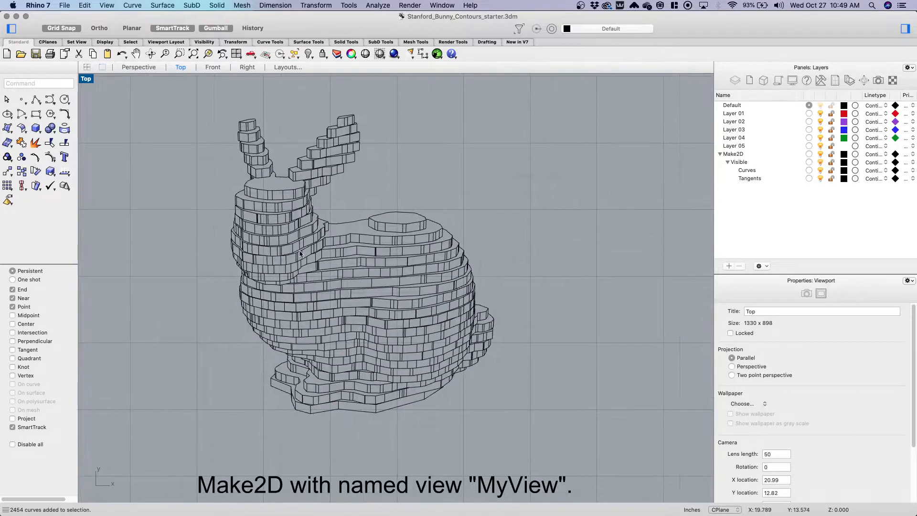
{"action": "left_click_drag", "start_coordinate": [555, 436], "coordinate": [182, 97]}
{"action": "scroll", "coordinate": [291, 200], "scroll_direction": "down", "scroll_amount": 2}
{"action": "right_click_drag", "start_coordinate": [388, 194], "coordinate": [415, 182]}
{"action": "left_click", "coordinate": [411, 165]}
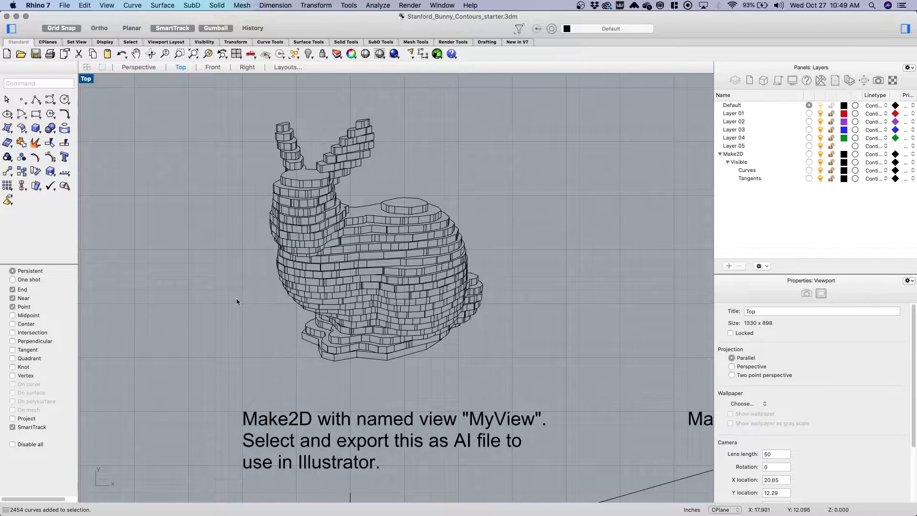
{"action": "right_click_drag", "start_coordinate": [219, 308], "coordinate": [245, 310]}
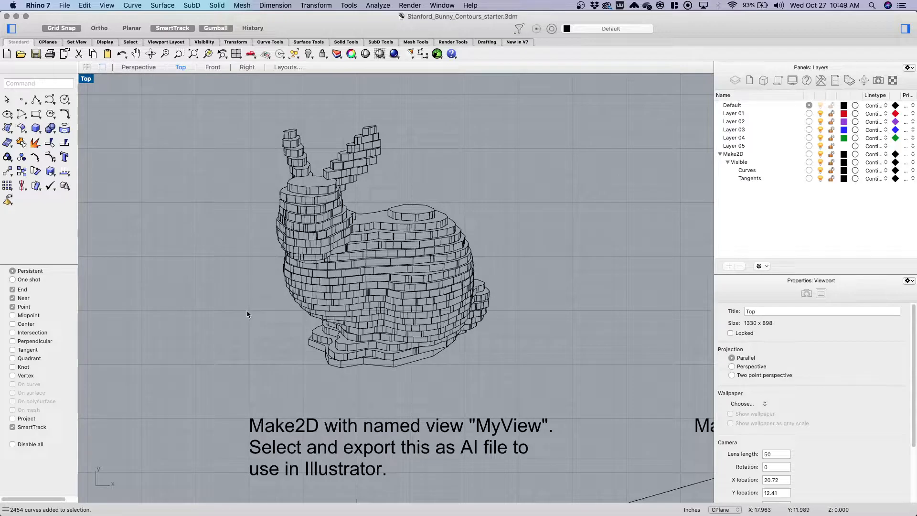
{"action": "left_click_drag", "start_coordinate": [509, 377], "coordinate": [238, 111]}
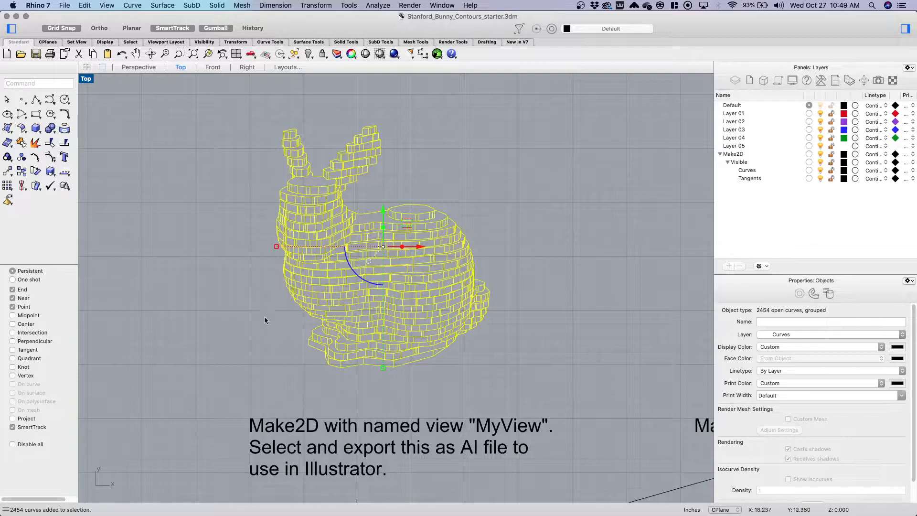
{"action": "left_click", "coordinate": [497, 336]}
{"action": "right_click_drag", "start_coordinate": [498, 347], "coordinate": [490, 359]}
{"action": "left_click_drag", "start_coordinate": [494, 376], "coordinate": [224, 128]}
{"action": "left_click", "coordinate": [226, 193]}
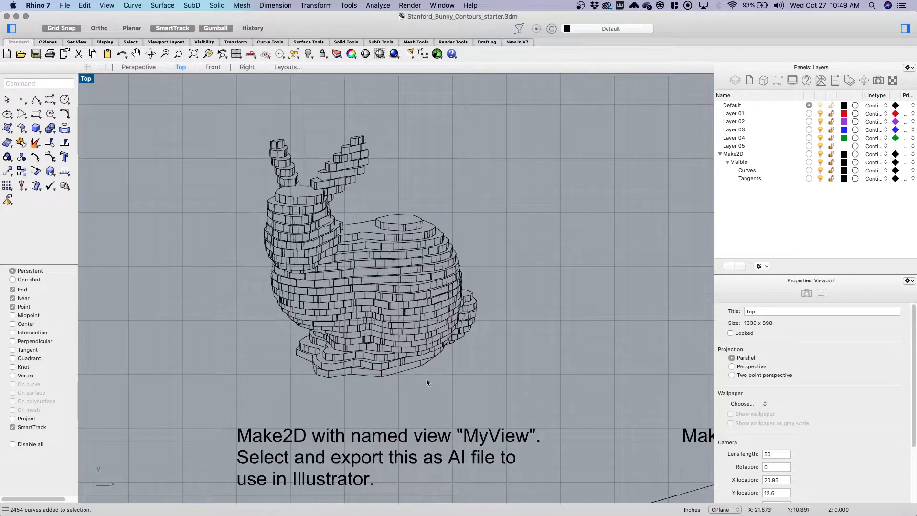
{"action": "right_click_drag", "start_coordinate": [242, 296], "coordinate": [251, 295]}
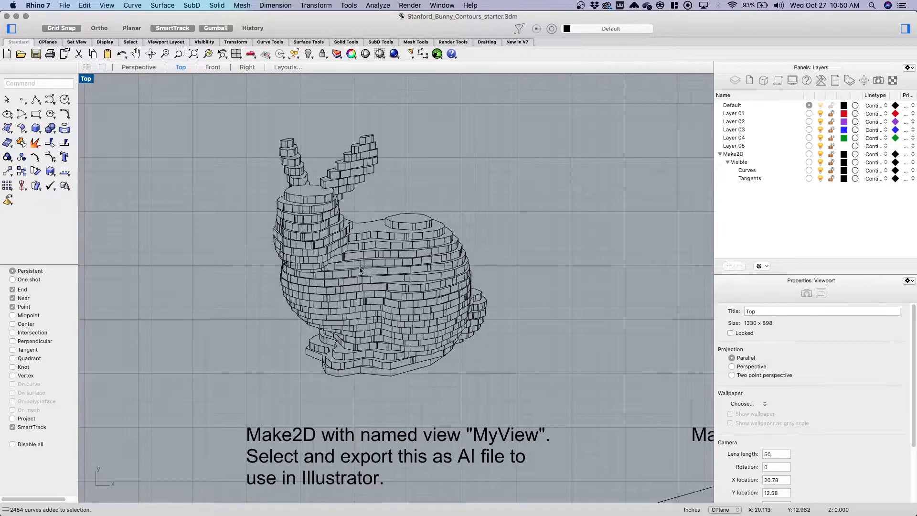
{"action": "right_click_drag", "start_coordinate": [452, 382], "coordinate": [448, 392]}
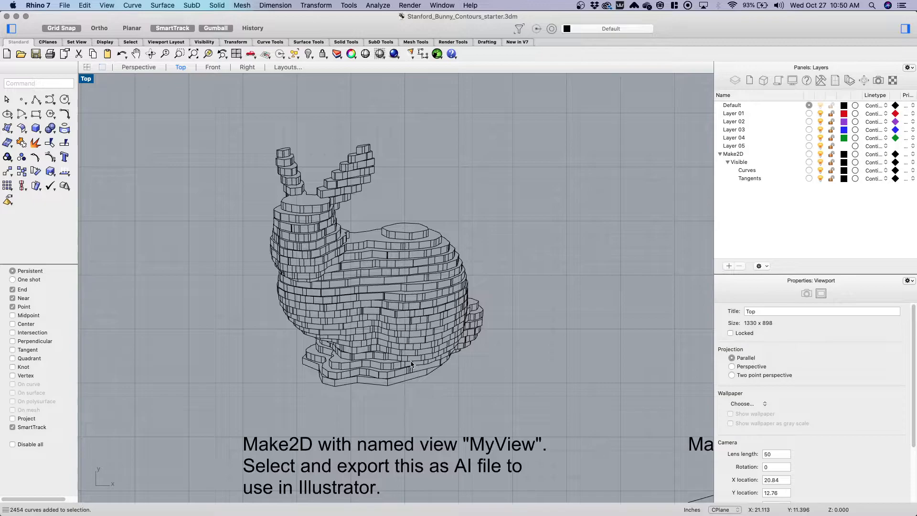
{"action": "left_click_drag", "start_coordinate": [262, 143], "coordinate": [512, 408]}
{"action": "key", "text": "Escape"}
{"action": "scroll", "coordinate": [450, 337], "scroll_direction": "down", "scroll_amount": 2}
{"action": "right_click_drag", "start_coordinate": [486, 345], "coordinate": [462, 270]}
{"action": "scroll", "coordinate": [443, 294], "scroll_direction": "down", "scroll_amount": 3}
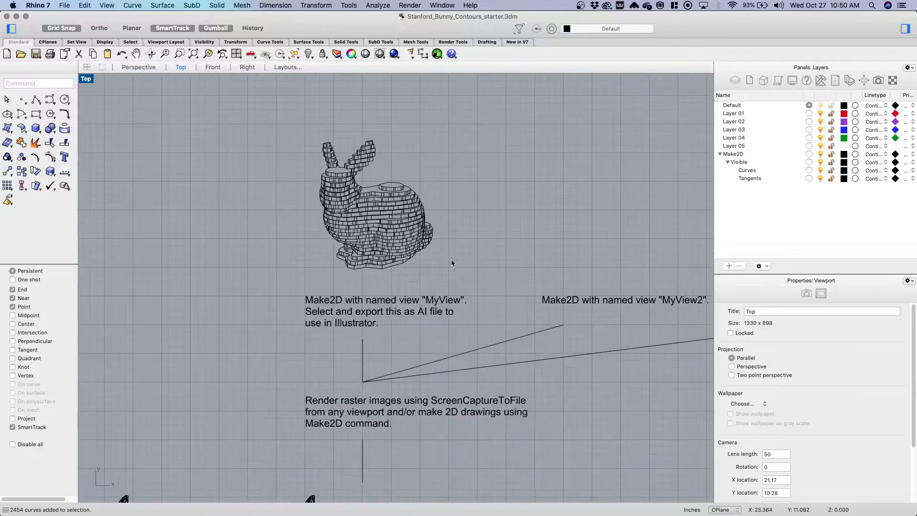
Return to the Perspective viewport, show the saved named views and restore MyView1
{"action": "double_click", "coordinate": [86, 79]}
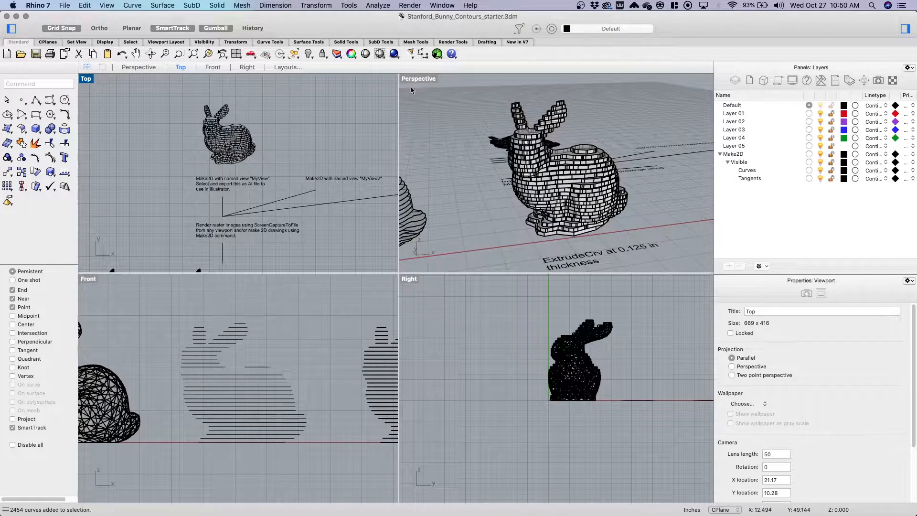
{"action": "double_click", "coordinate": [411, 81]}
{"action": "right_click_drag", "start_coordinate": [490, 188], "coordinate": [415, 155]}
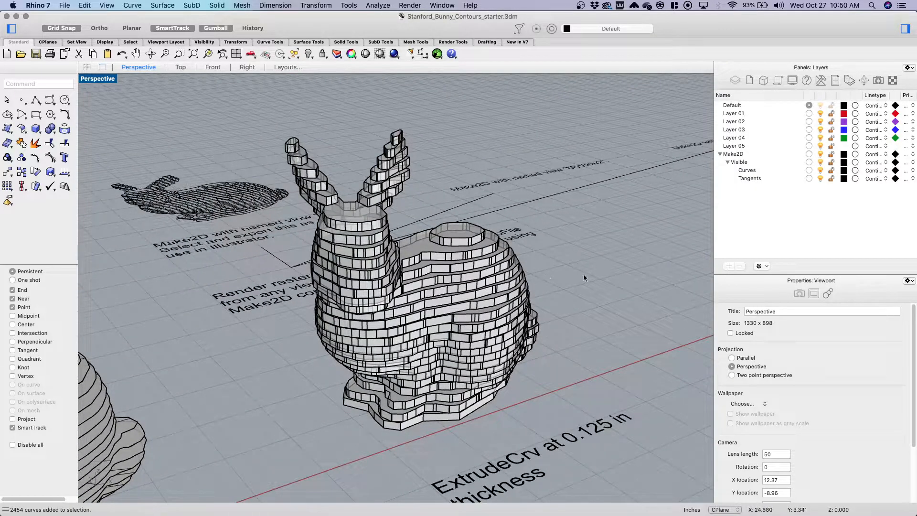
{"action": "left_click", "coordinate": [877, 80]}
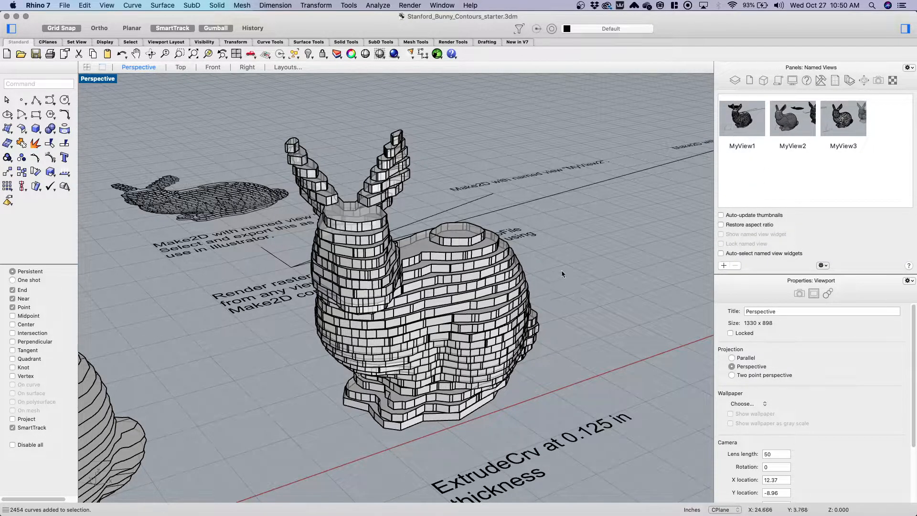
{"action": "double_click", "coordinate": [759, 116]}
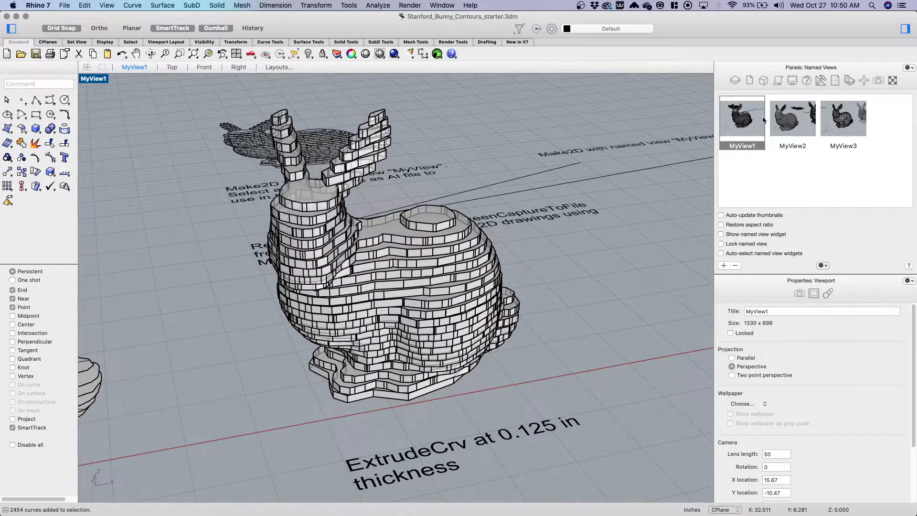
Restore the named views MyView2, MyView3 and MyView1 in turn, then orbit away and restore MyView1 again
{"action": "double_click", "coordinate": [803, 132]}
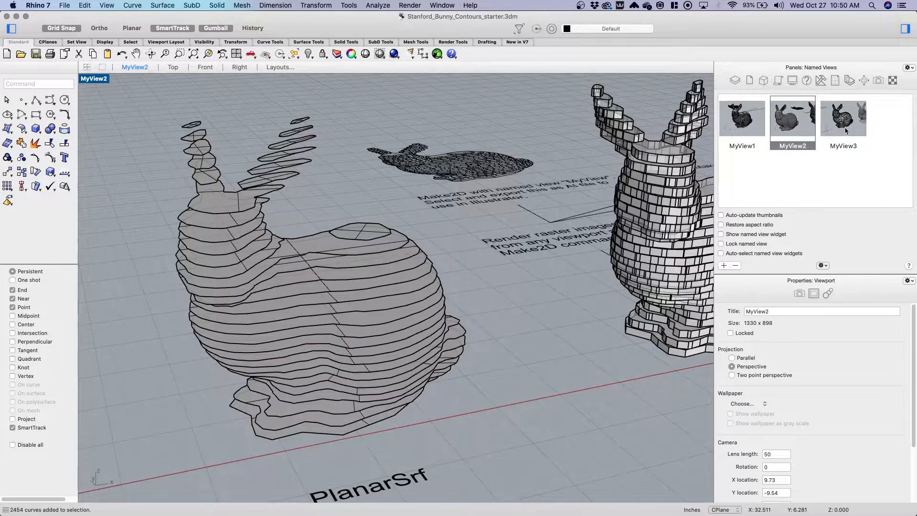
{"action": "double_click", "coordinate": [849, 127]}
{"action": "double_click", "coordinate": [754, 125]}
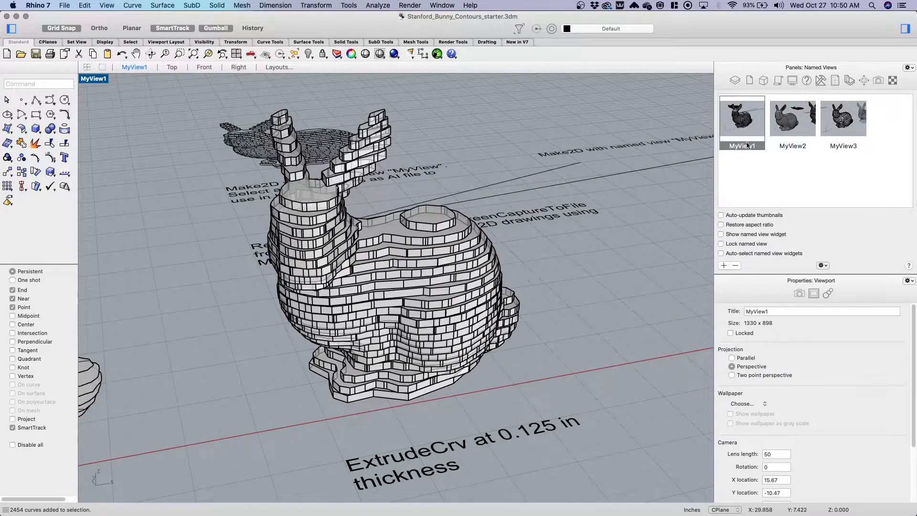
{"action": "right_click_drag", "start_coordinate": [573, 264], "coordinate": [721, 150]}
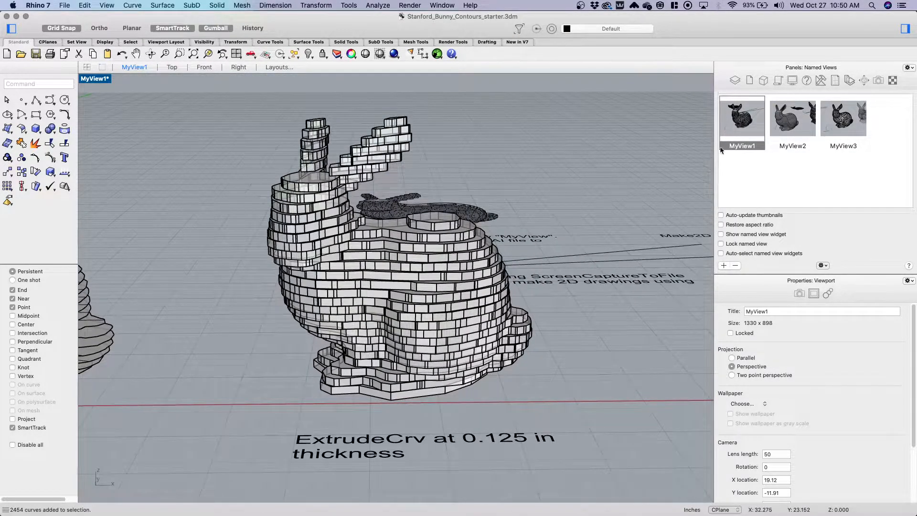
{"action": "double_click", "coordinate": [753, 132]}
{"action": "left_click", "coordinate": [787, 186]}
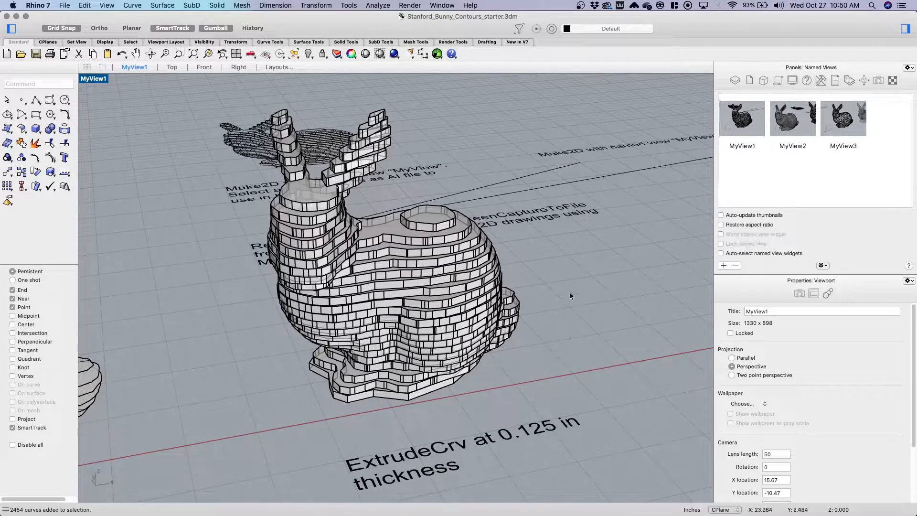
Orbit to a lower angle on the extruded bunny and save the viewport as a named view called myview
{"action": "right_click_drag", "start_coordinate": [542, 273], "coordinate": [557, 257]}
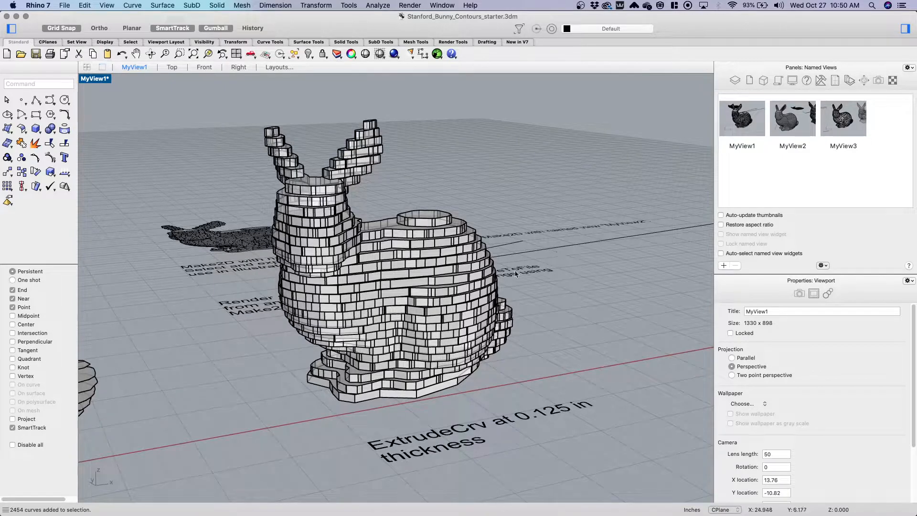
{"action": "left_click", "coordinate": [723, 266]}
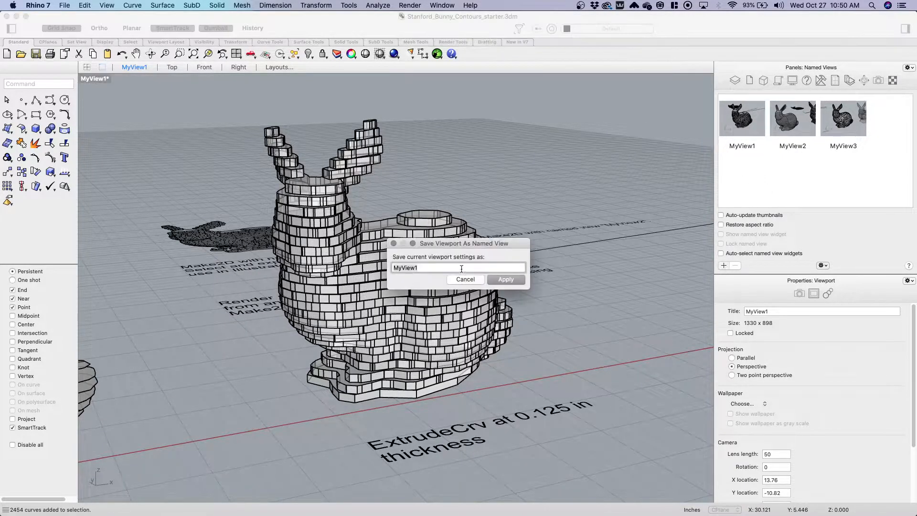
{"action": "type", "text": "my"}
{"action": "key", "text": "Return"}
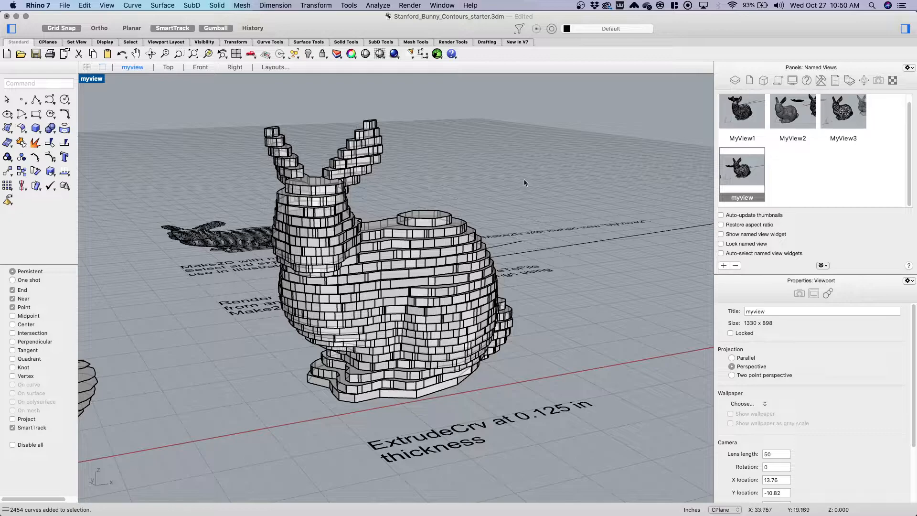
Orbit away from the extruded bunny and restore the myview named view to test it
{"action": "right_click_drag", "start_coordinate": [523, 179], "coordinate": [499, 196]}
{"action": "double_click", "coordinate": [754, 162]}
{"action": "right_click_drag", "start_coordinate": [487, 158], "coordinate": [483, 177]}
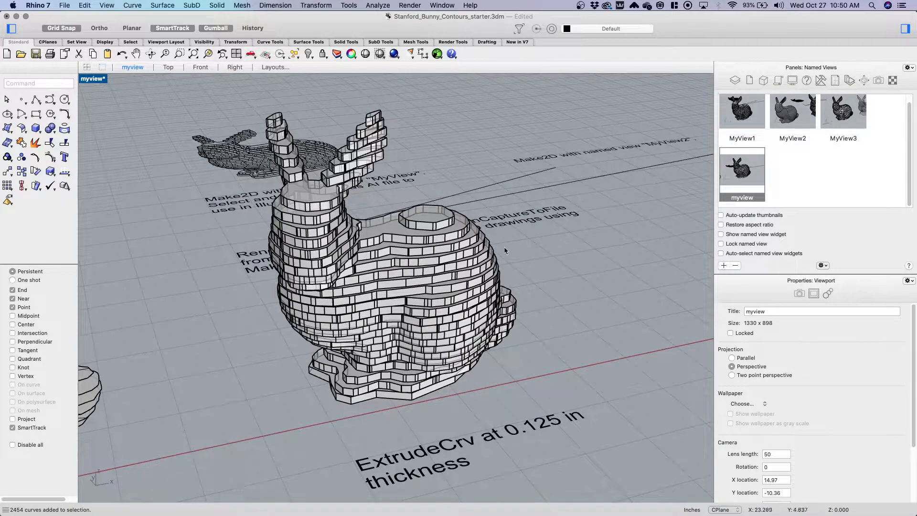
{"action": "right_click_drag", "start_coordinate": [348, 262], "coordinate": [555, 268]}
{"action": "double_click", "coordinate": [742, 170]}
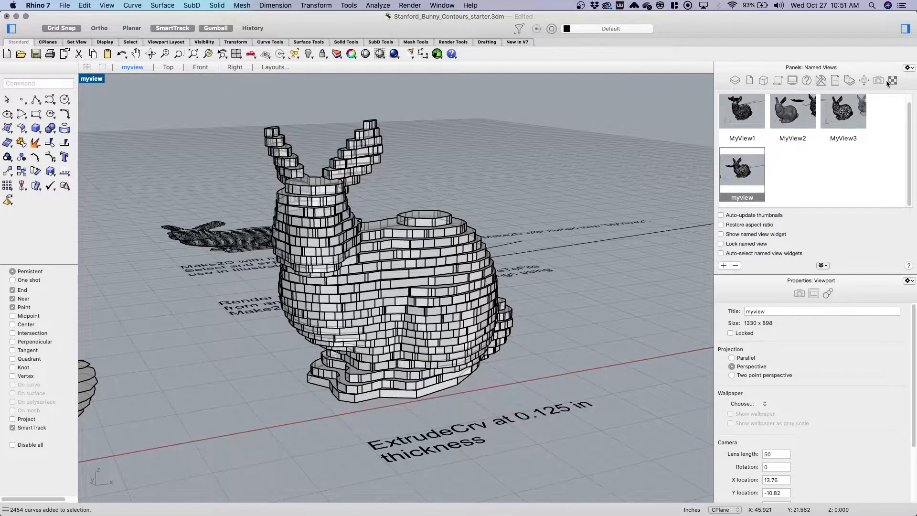
Hide the Named Views panel and show it again
{"action": "left_click", "coordinate": [911, 70]}
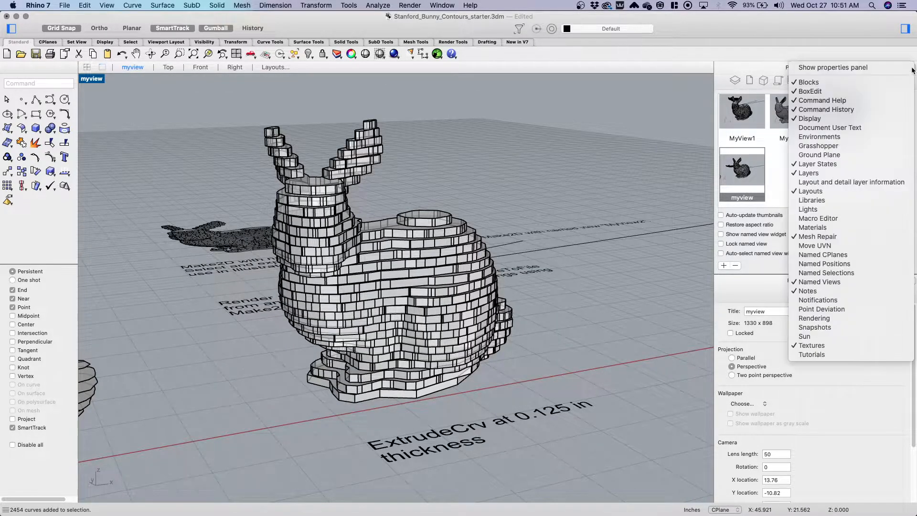
{"action": "left_click", "coordinate": [911, 69]}
{"action": "left_click", "coordinate": [911, 70]}
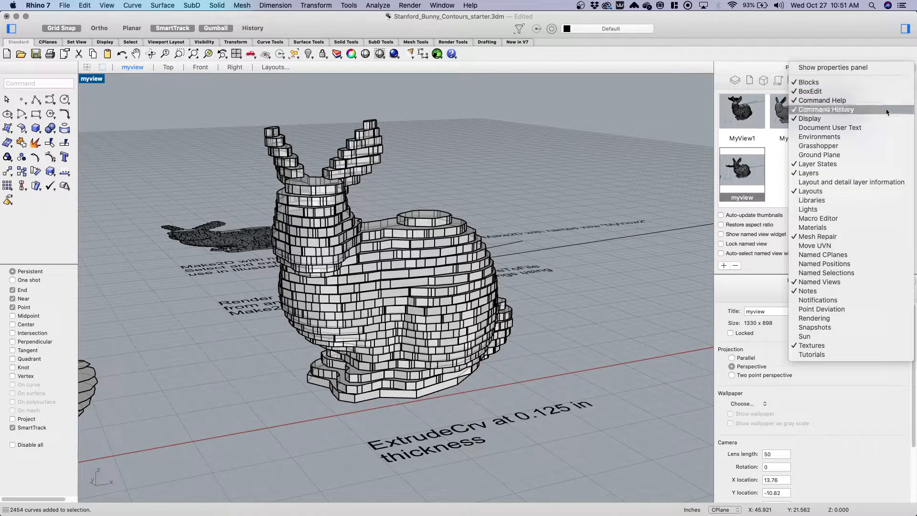
{"action": "left_click", "coordinate": [810, 282]}
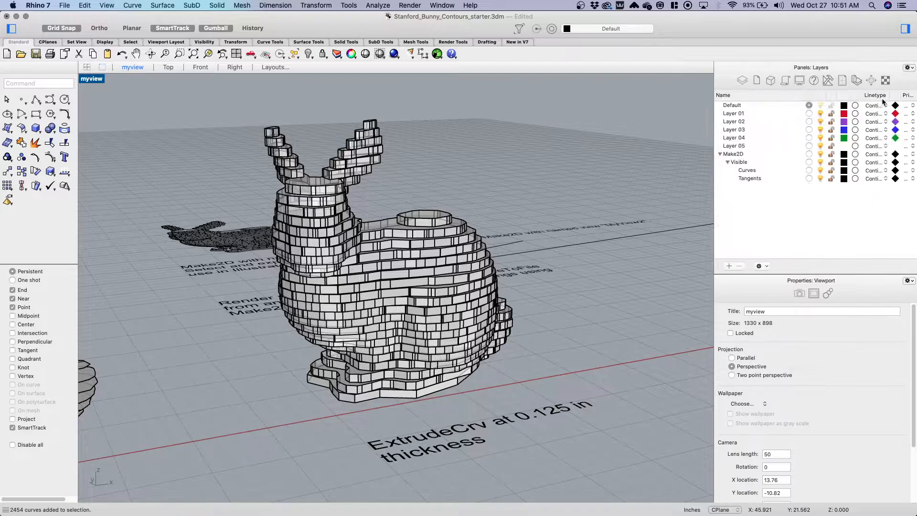
{"action": "left_click", "coordinate": [909, 67]}
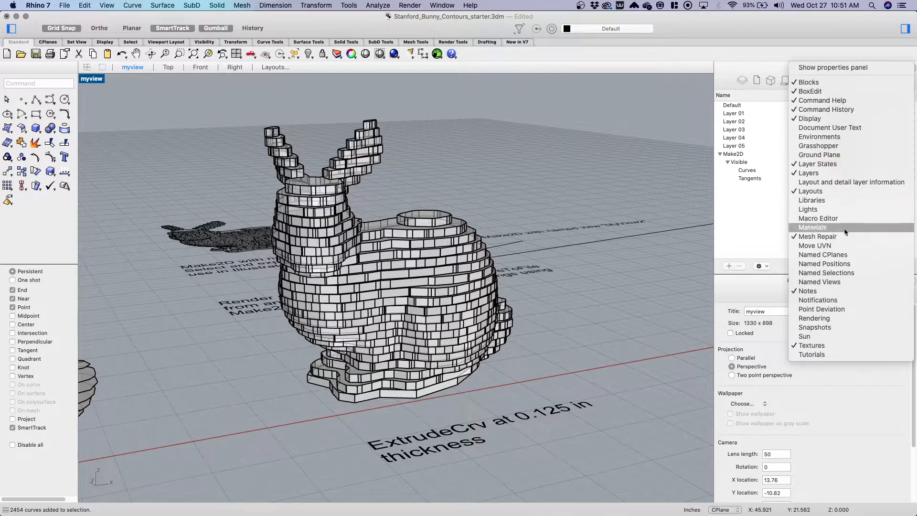
{"action": "left_click", "coordinate": [819, 282]}
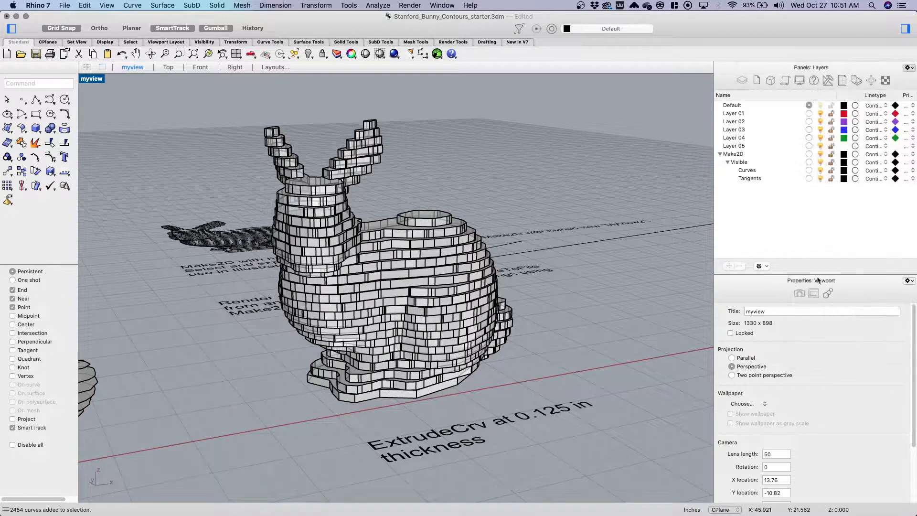
Switch to the four-viewport layout and set the myview viewport back to the standard Perspective view
{"action": "right_click_drag", "start_coordinate": [511, 155], "coordinate": [411, 184]}
{"action": "double_click", "coordinate": [88, 80]}
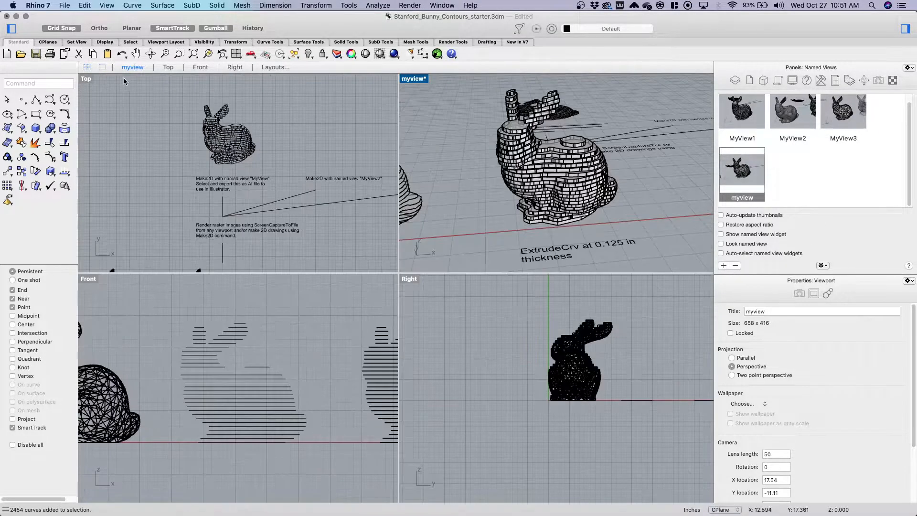
{"action": "double_click", "coordinate": [414, 79]}
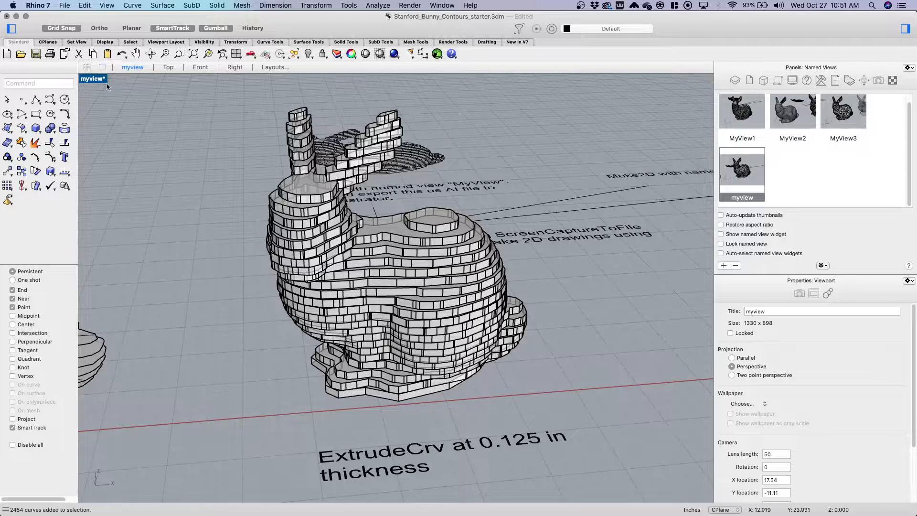
{"action": "left_click", "coordinate": [87, 67]}
{"action": "right_click", "coordinate": [415, 79]}
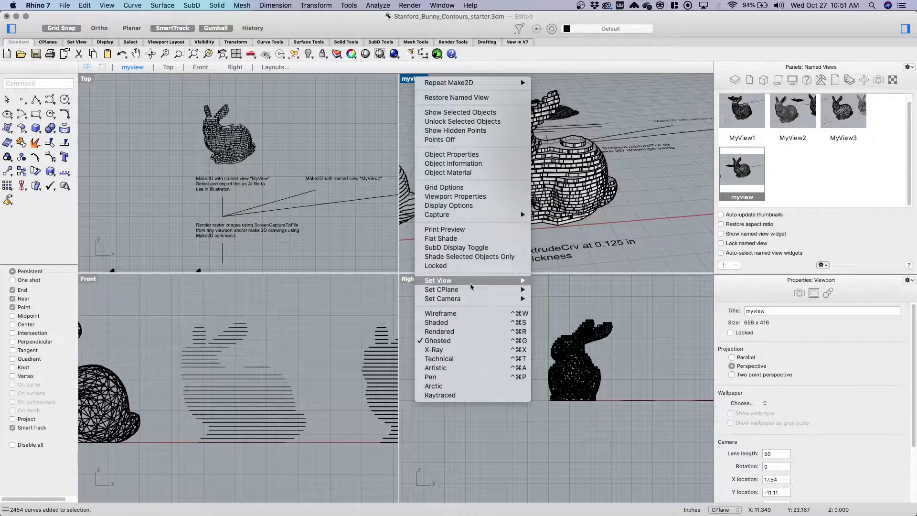
{"action": "mouse_move", "coordinate": [471, 285]}
{"action": "left_click", "coordinate": [567, 351]}
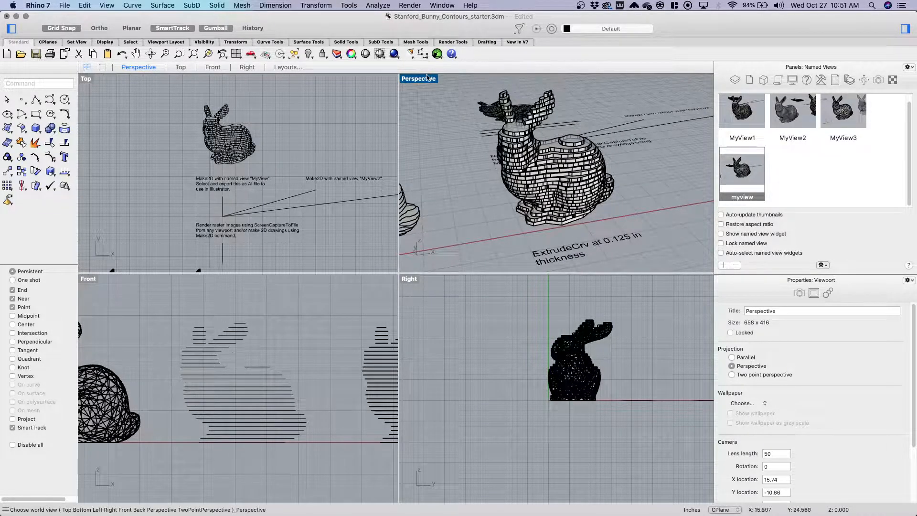
Check the standard views offered for the Perspective viewport and maximize that viewport around the extruded bunny
{"action": "left_click", "coordinate": [428, 79]}
{"action": "mouse_move", "coordinate": [457, 267]}
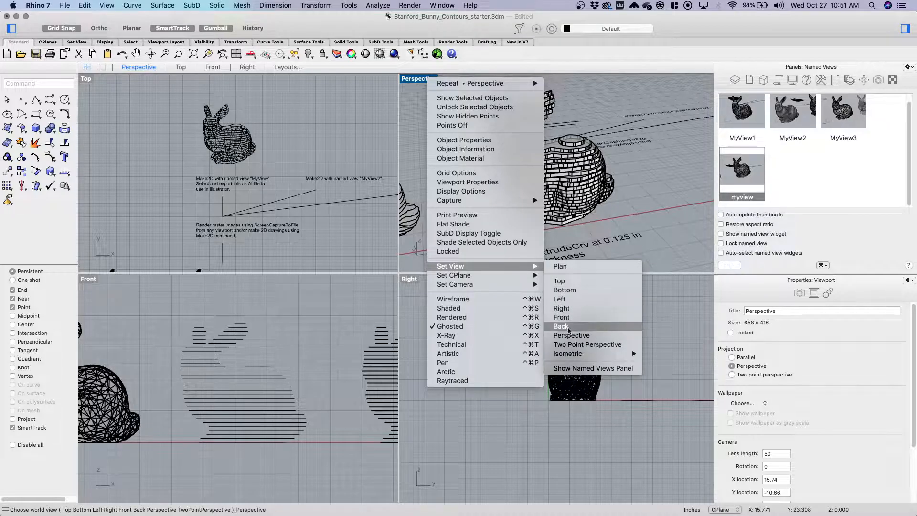
{"action": "left_click", "coordinate": [652, 171]}
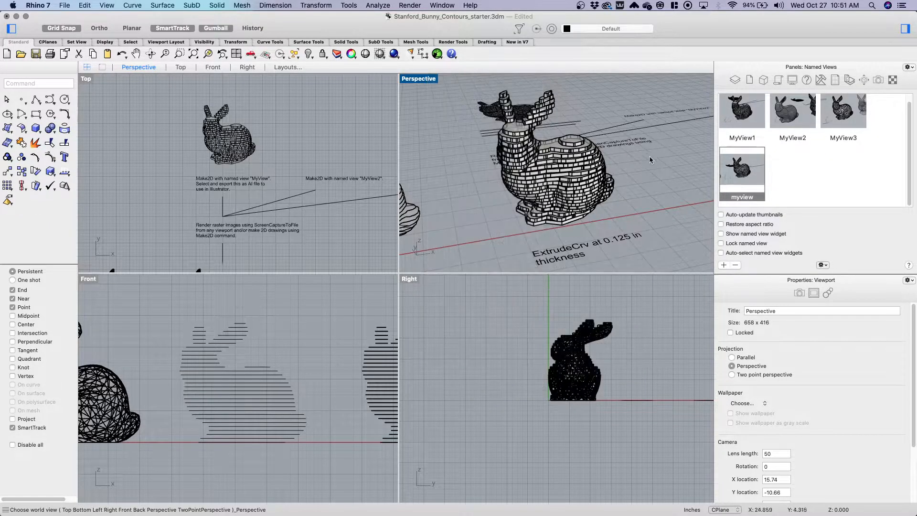
{"action": "right_click_drag", "start_coordinate": [652, 158], "coordinate": [620, 161]}
{"action": "double_click", "coordinate": [788, 113]}
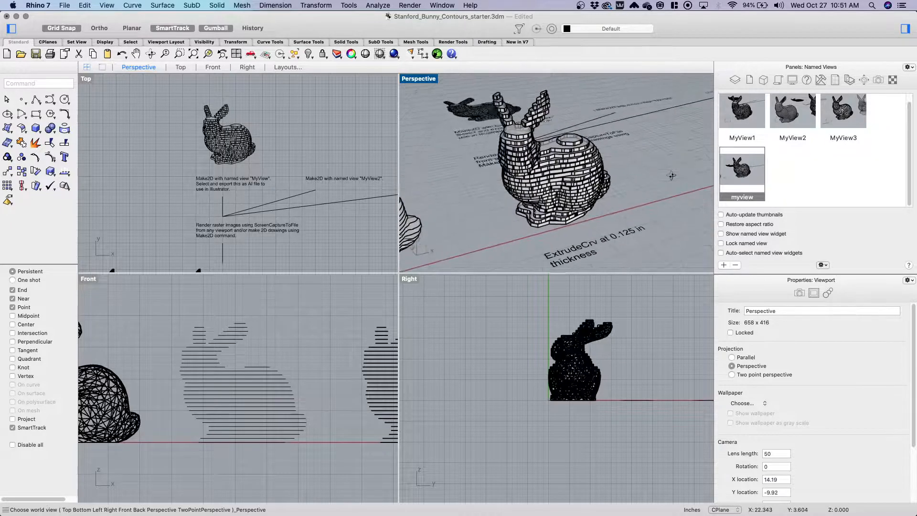
{"action": "double_click", "coordinate": [413, 79]}
{"action": "scroll", "coordinate": [331, 91], "scroll_direction": "down", "scroll_amount": 2}
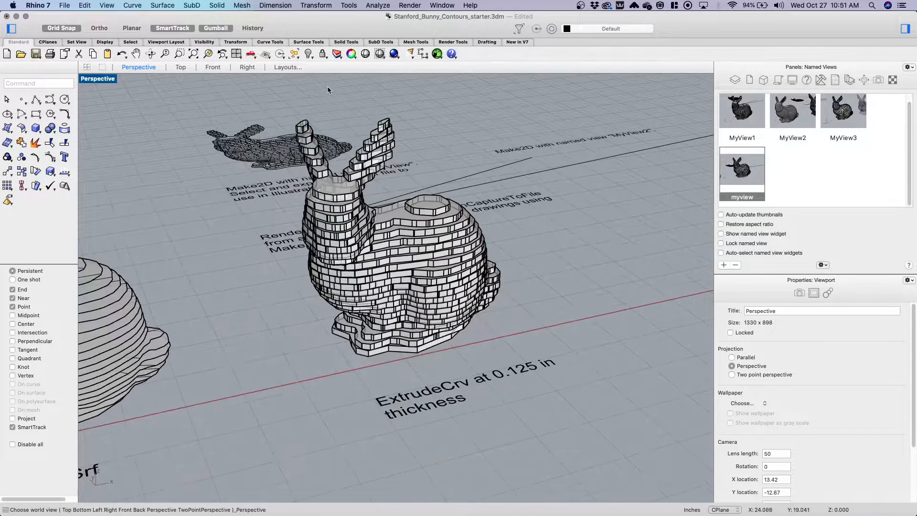
Maximize the Top viewport and examine the Make2D bunny drawing with its labels and the contour bunnies below
{"action": "double_click", "coordinate": [85, 79]}
{"action": "double_click", "coordinate": [86, 78]}
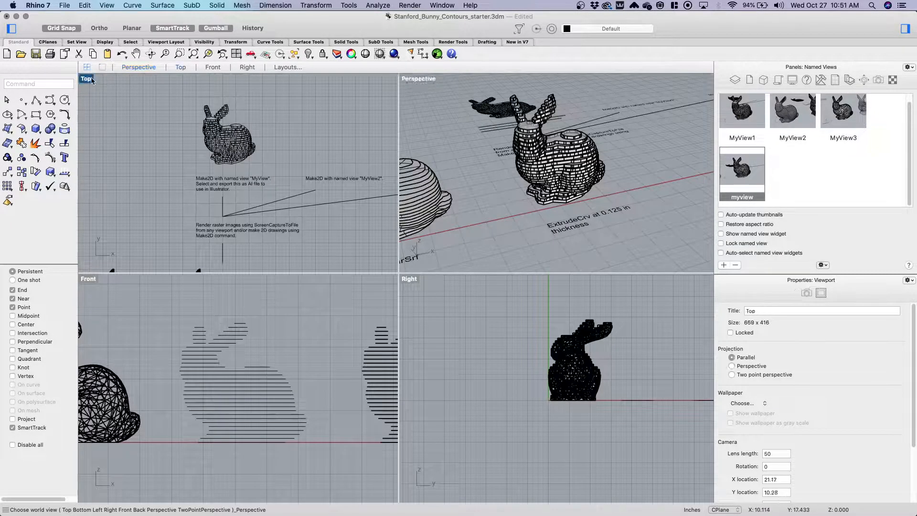
{"action": "scroll", "coordinate": [405, 151], "scroll_direction": "up", "scroll_amount": 5}
{"action": "right_click_drag", "start_coordinate": [387, 203], "coordinate": [429, 177]}
{"action": "right_click_drag", "start_coordinate": [470, 360], "coordinate": [435, 381]}
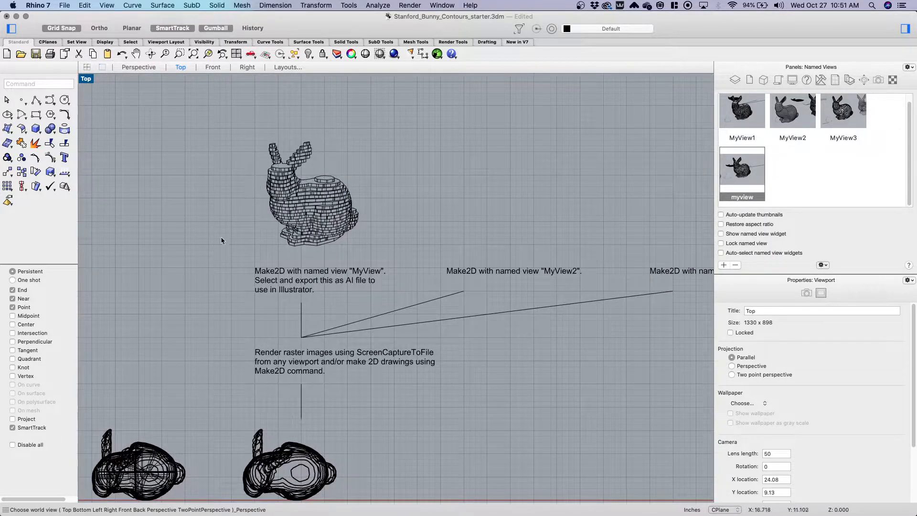
Return to the Perspective viewport and review the bunny stages from original mesh to ExtrudeCrv, leaving nothing selected
{"action": "left_click", "coordinate": [136, 68]}
{"action": "scroll", "coordinate": [410, 186], "scroll_direction": "down", "scroll_amount": 3}
{"action": "scroll", "coordinate": [454, 187], "scroll_direction": "down", "scroll_amount": 2}
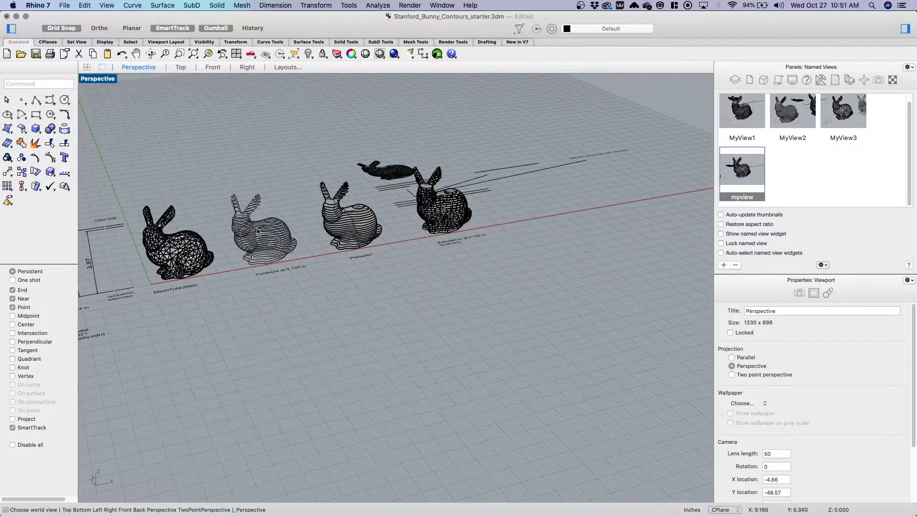
{"action": "scroll", "coordinate": [166, 252], "scroll_direction": "up", "scroll_amount": 5}
{"action": "left_click", "coordinate": [197, 246]}
{"action": "scroll", "coordinate": [197, 245], "scroll_direction": "down", "scroll_amount": 4}
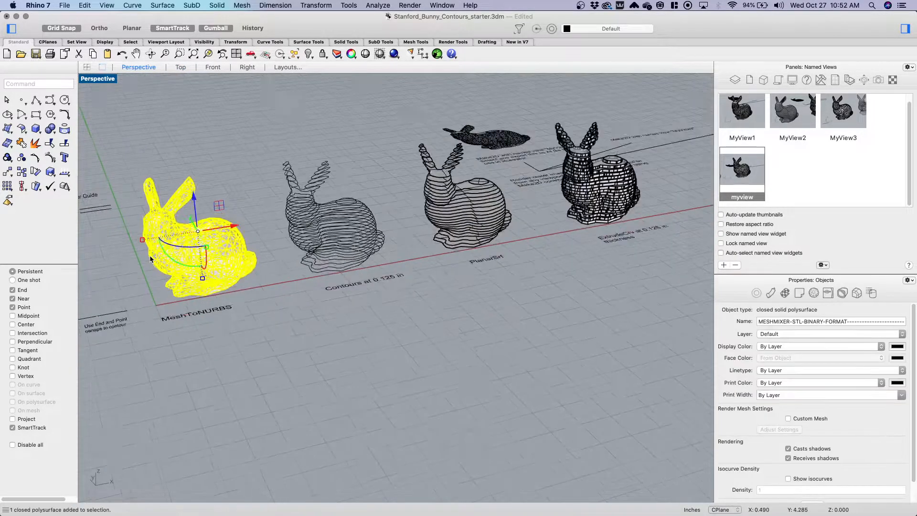
{"action": "left_click", "coordinate": [222, 313]}
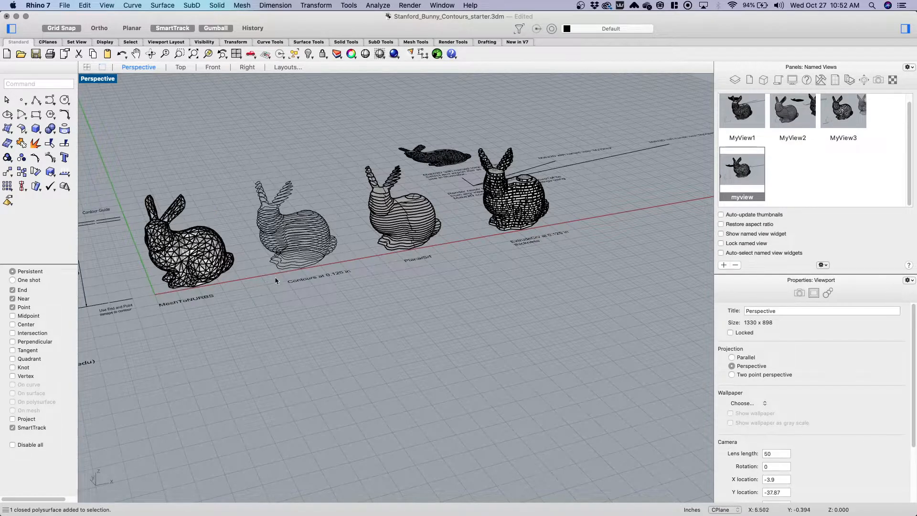
{"action": "scroll", "coordinate": [346, 244], "scroll_direction": "down", "scroll_amount": 3}
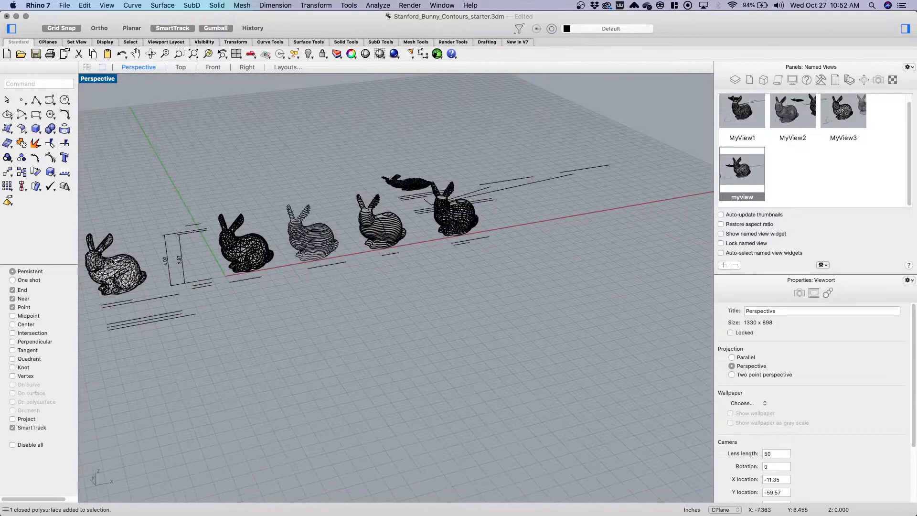
{"action": "scroll", "coordinate": [249, 202], "scroll_direction": "up", "scroll_amount": 3}
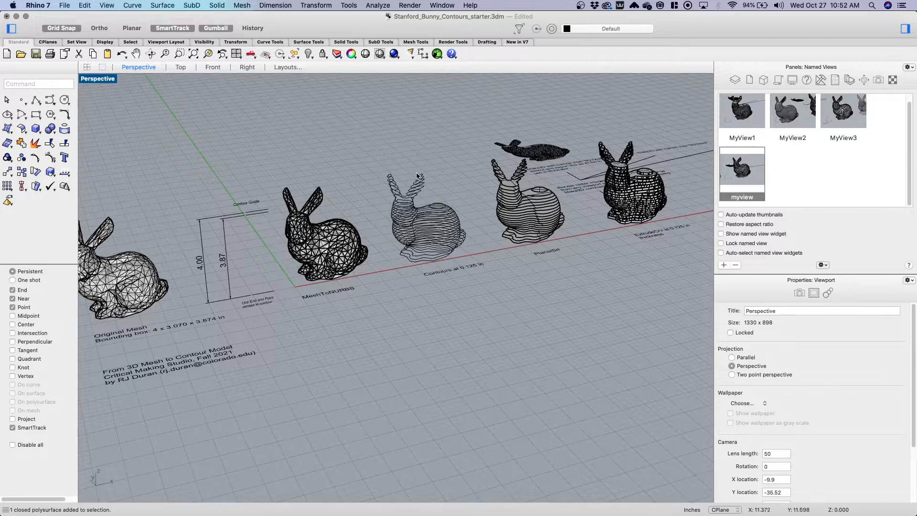